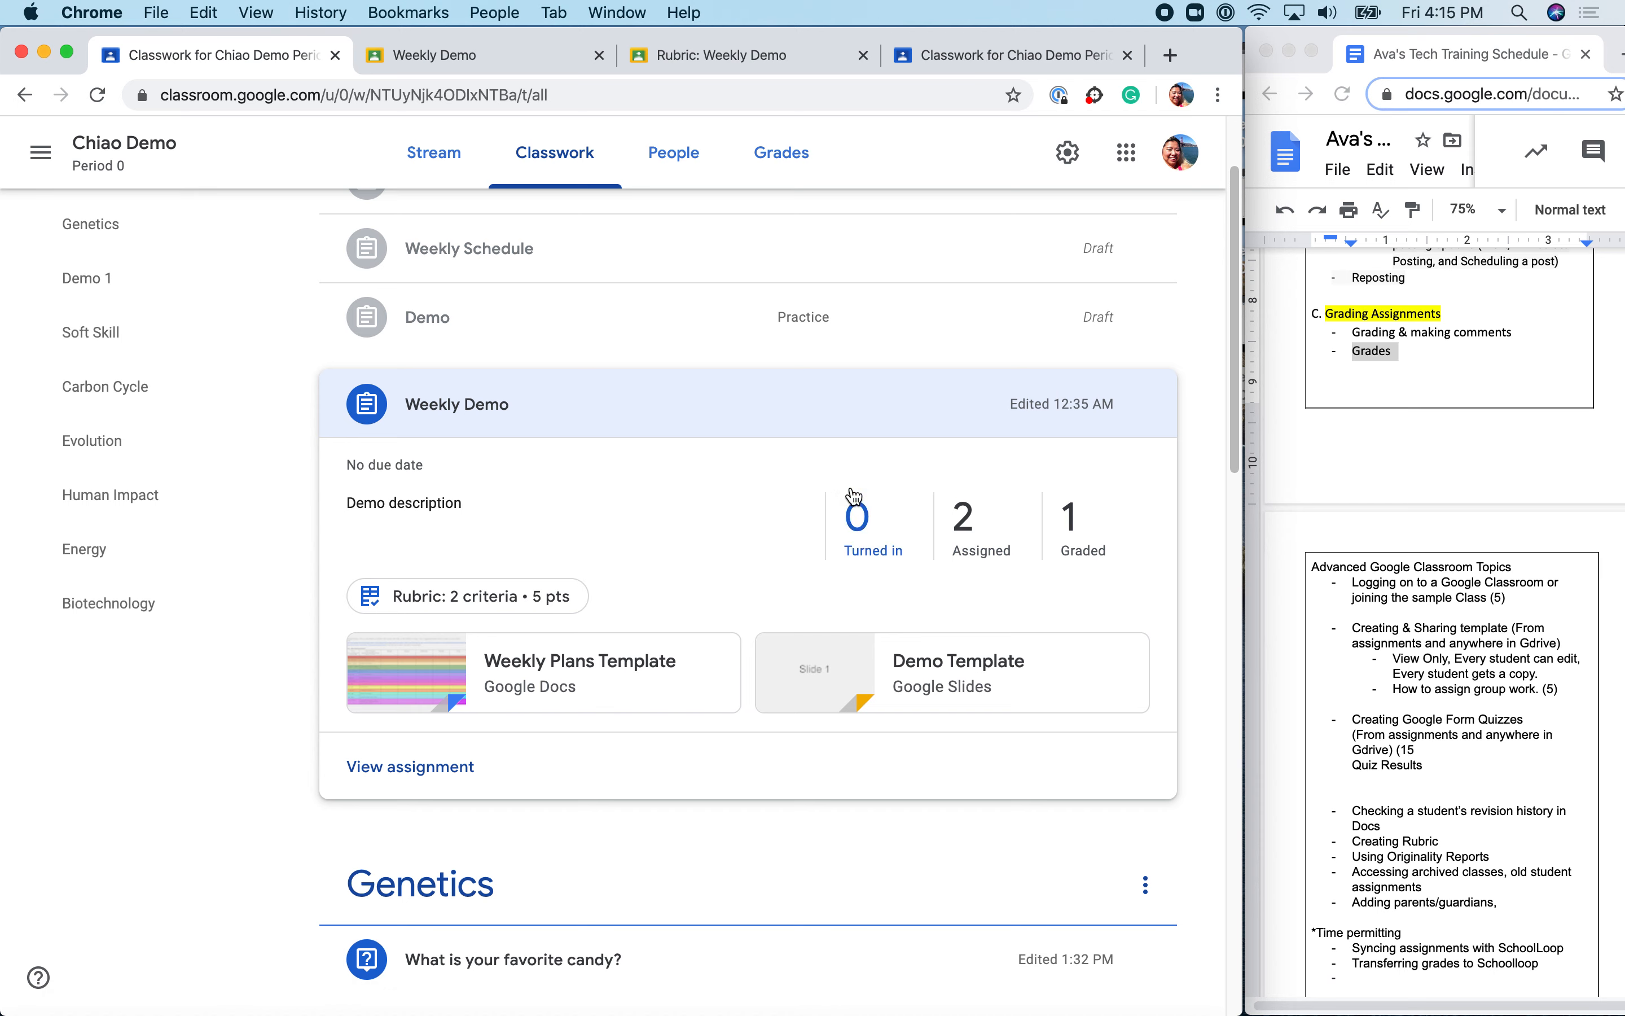
Open the class gradebook and view the assignment columns across to Weekly Demo.
click(788, 172)
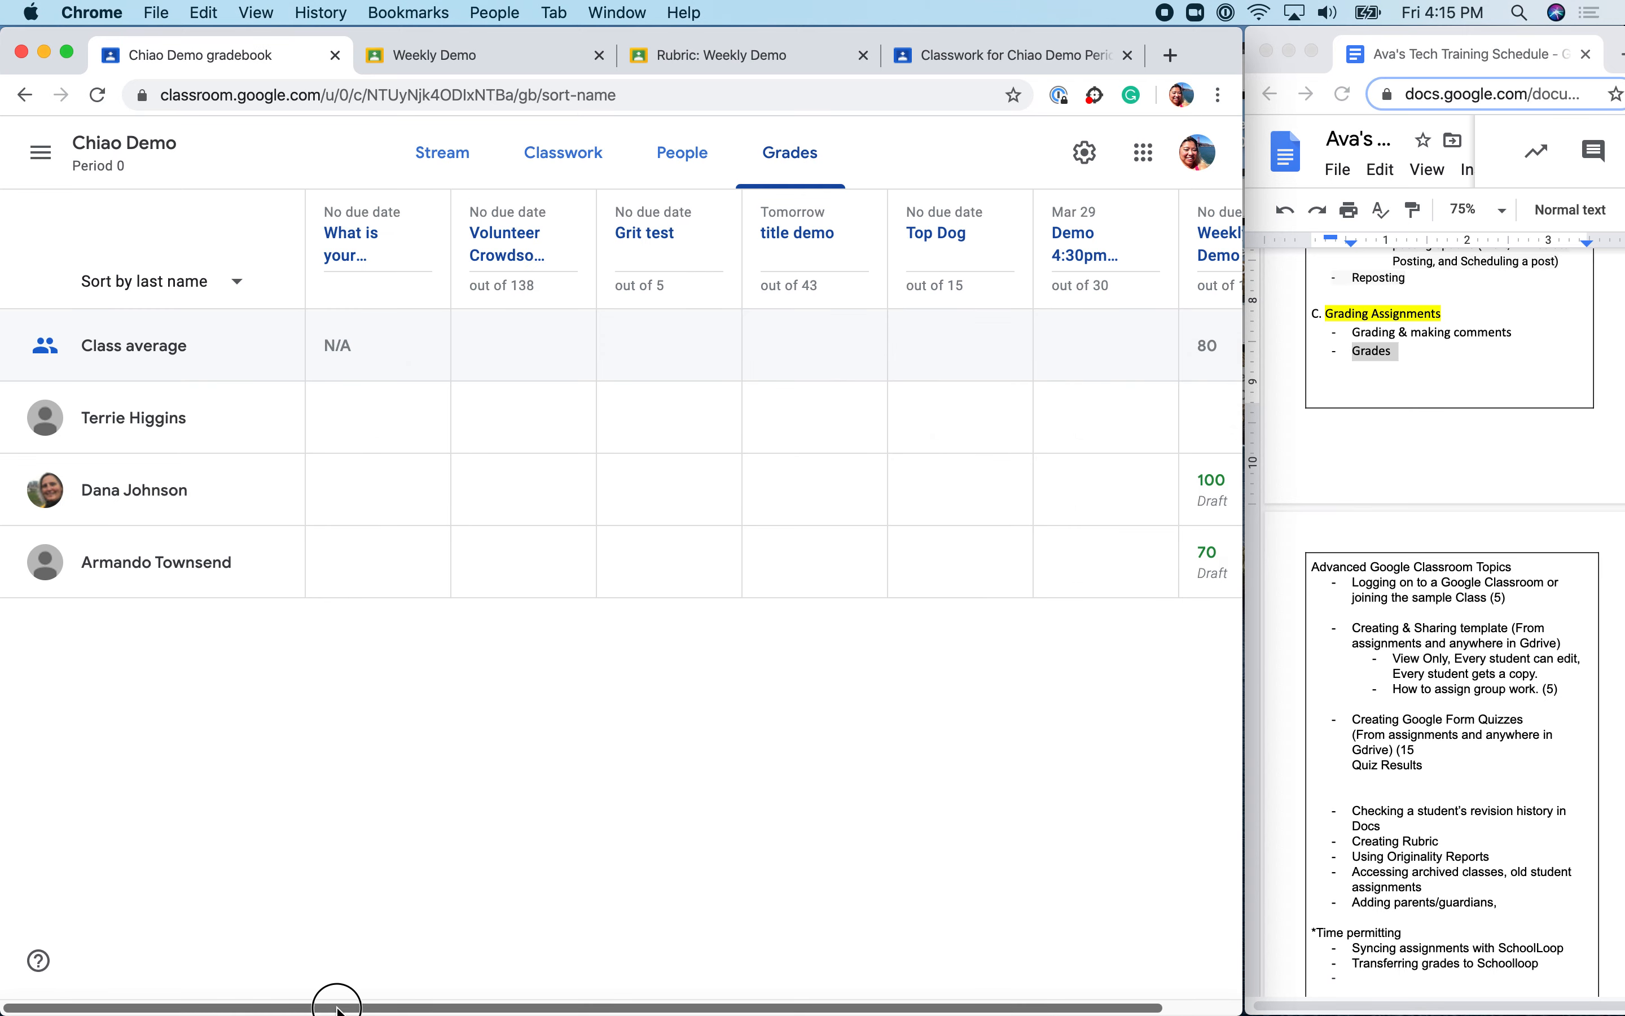
drag(339, 1010, 740, 1011)
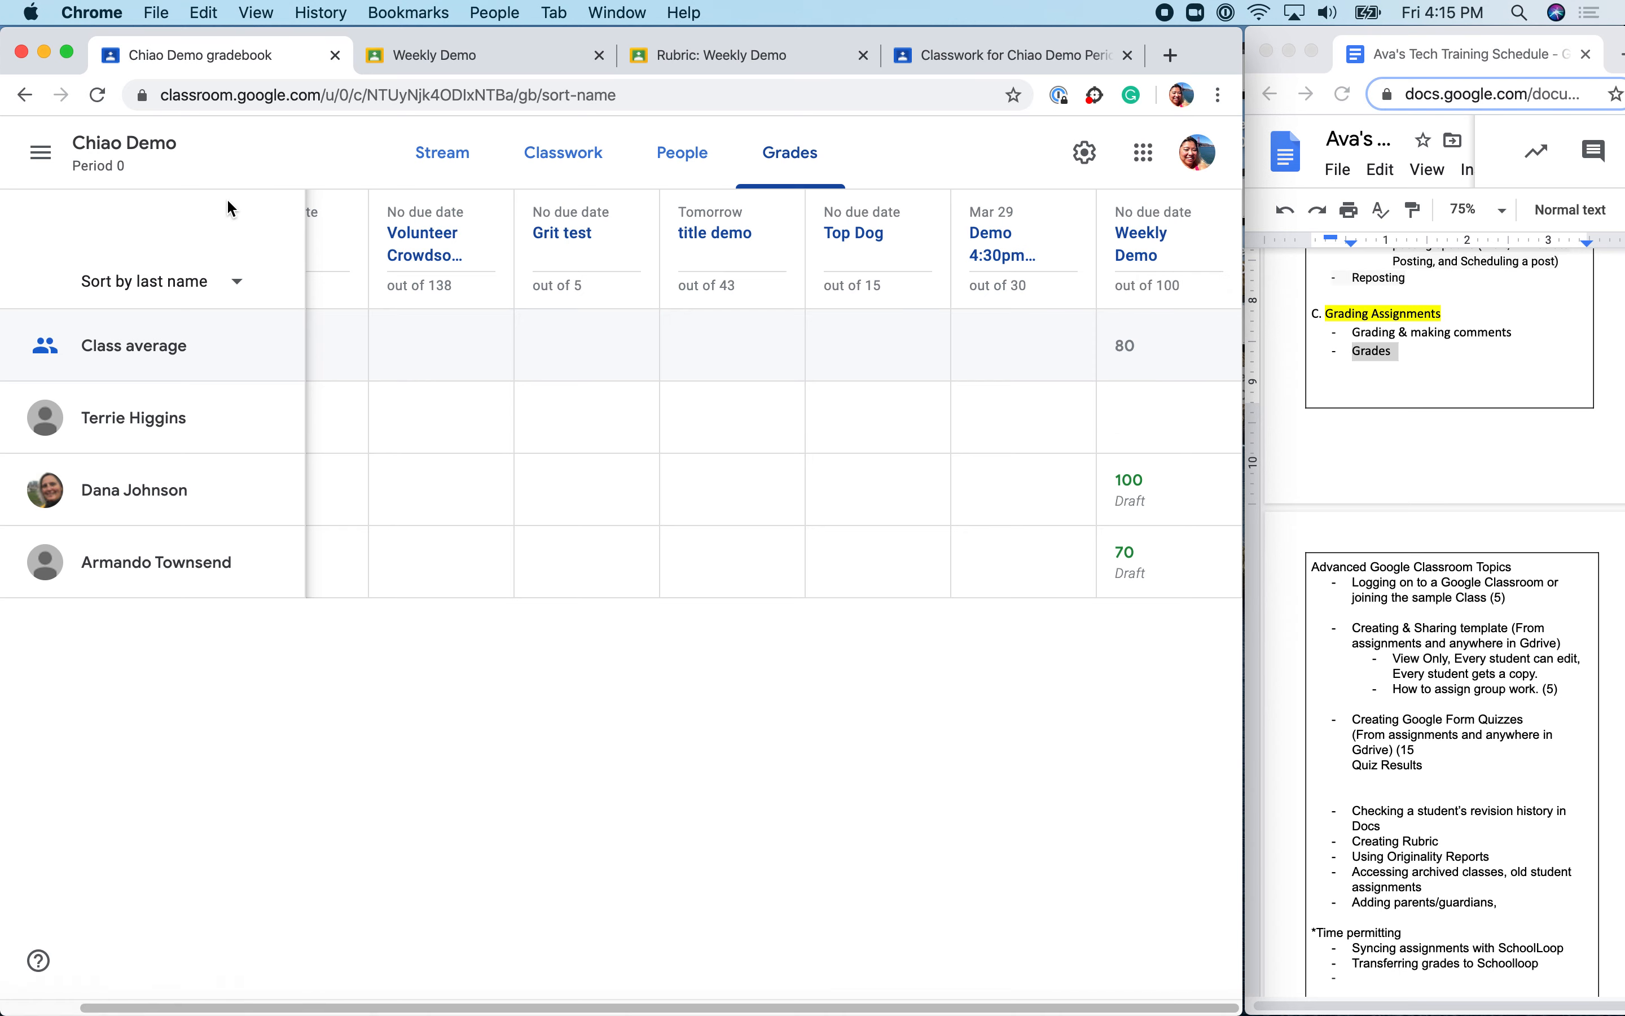
Browse the posts in the class stream, view the student answers to "What is your favorite candy?" and return to the stream.
click(465, 164)
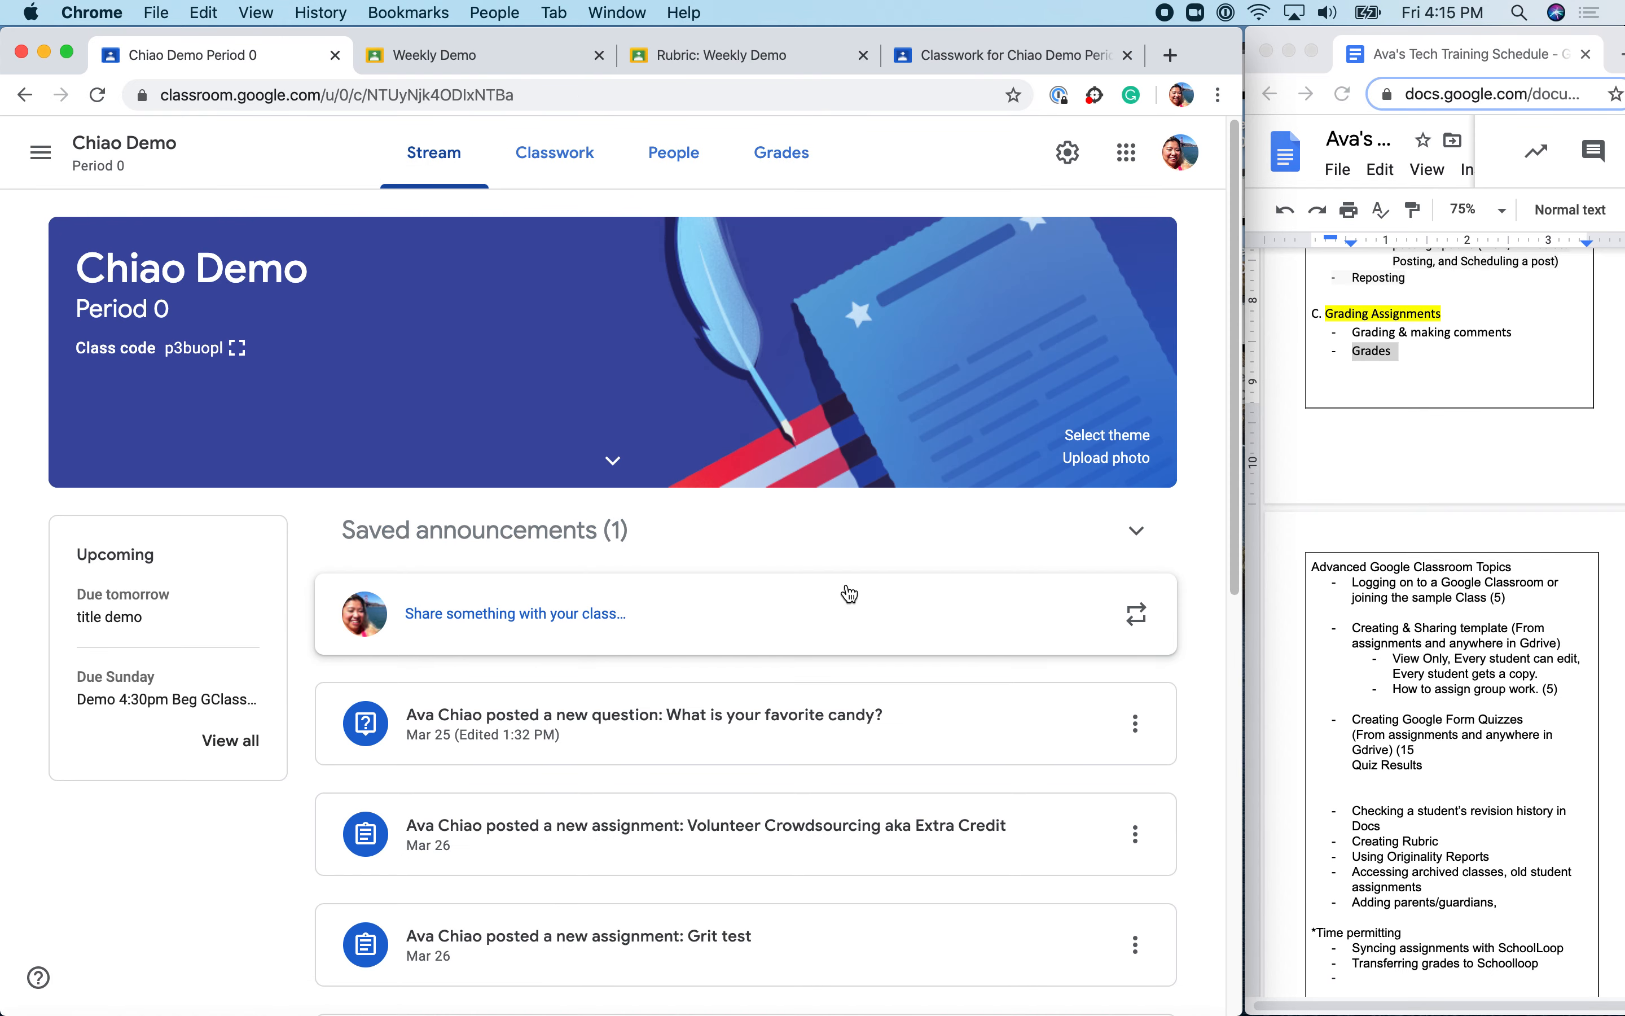
scroll(849, 597, down, 5)
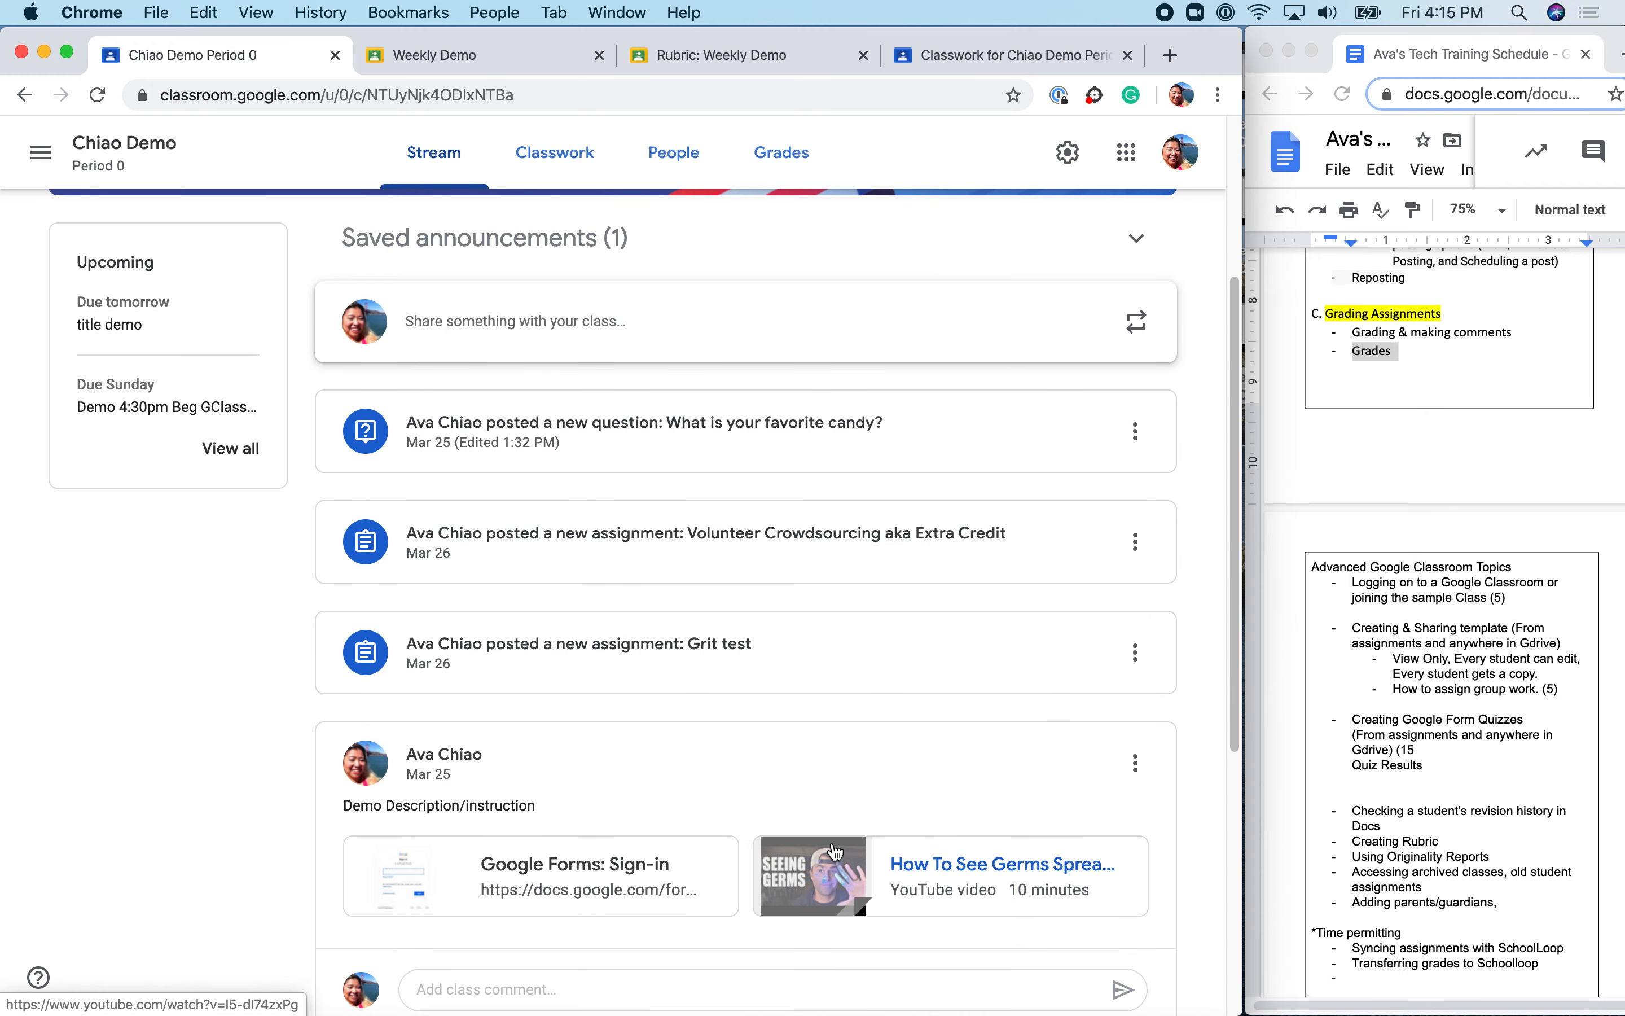
scroll(838, 853, down, 2)
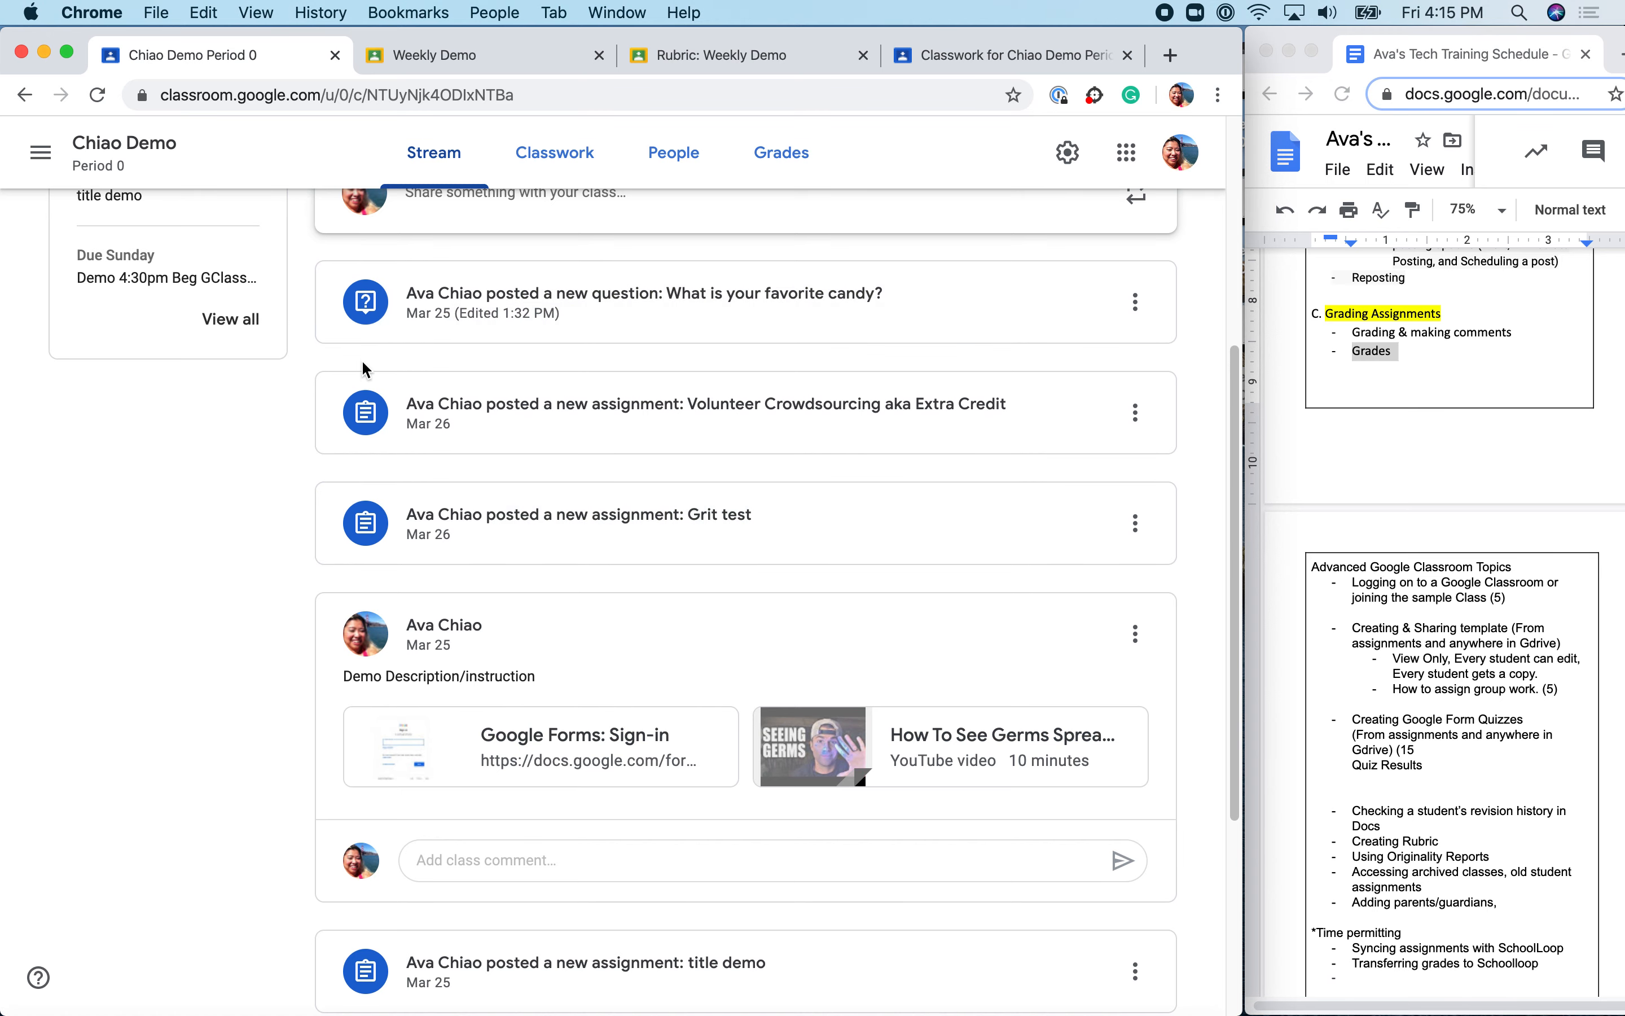
scroll(777, 517, up, 3)
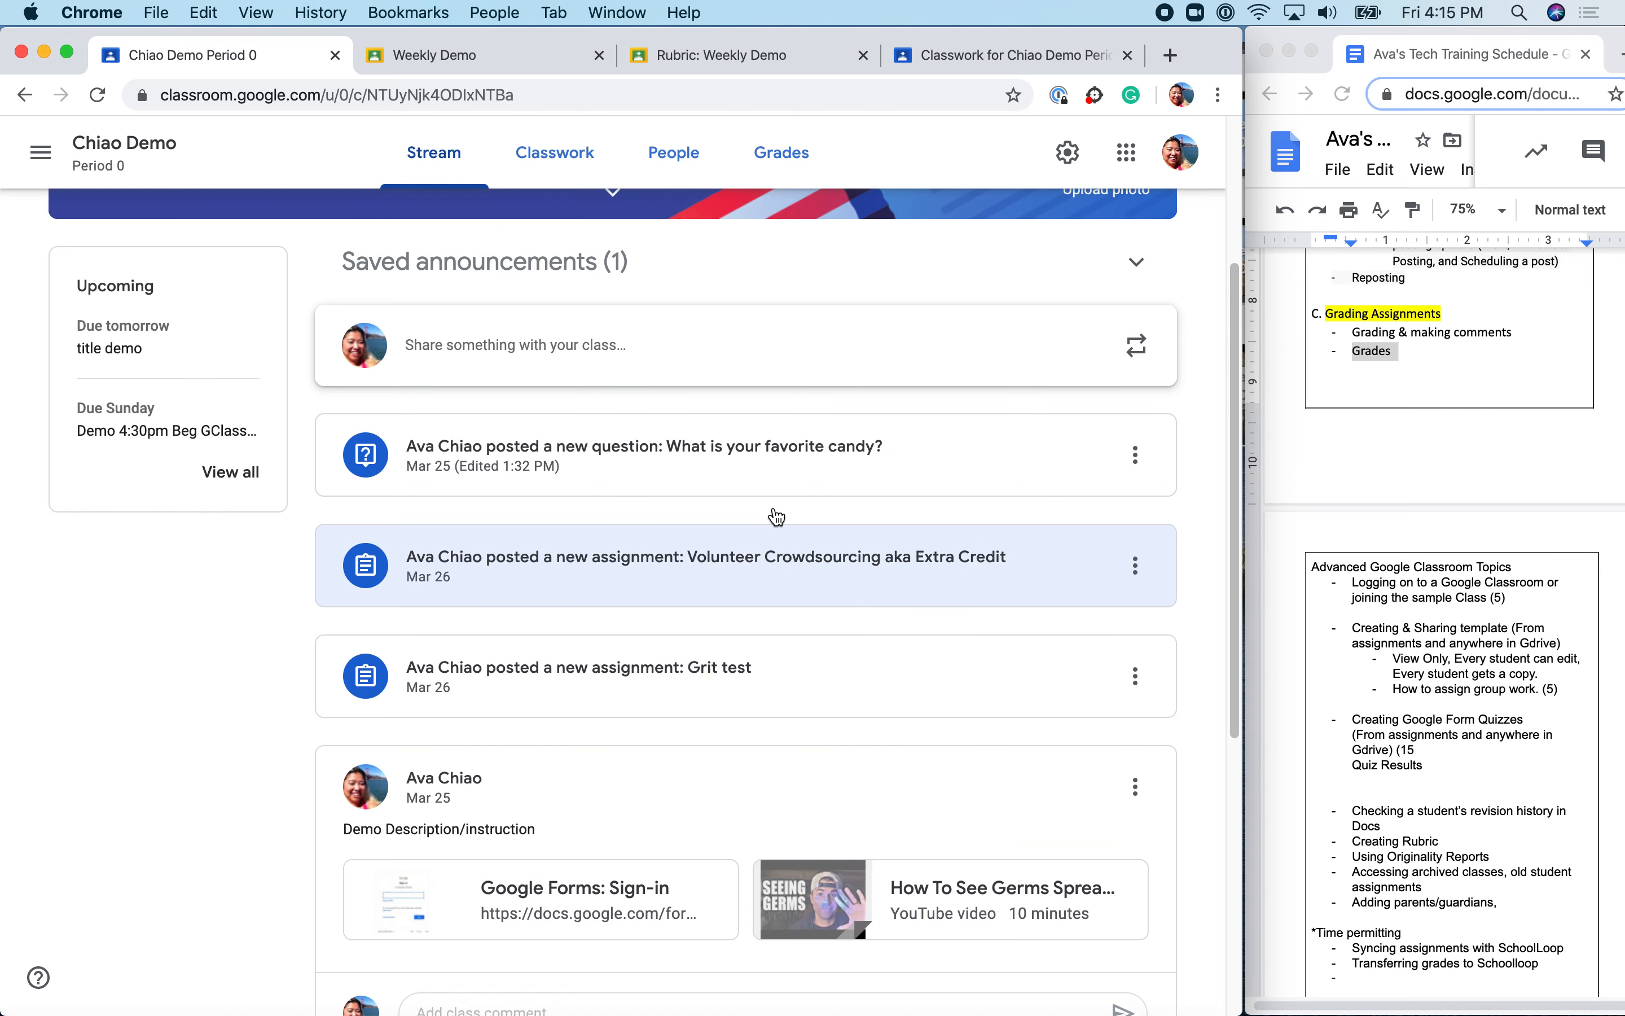
scroll(772, 514, up, 2)
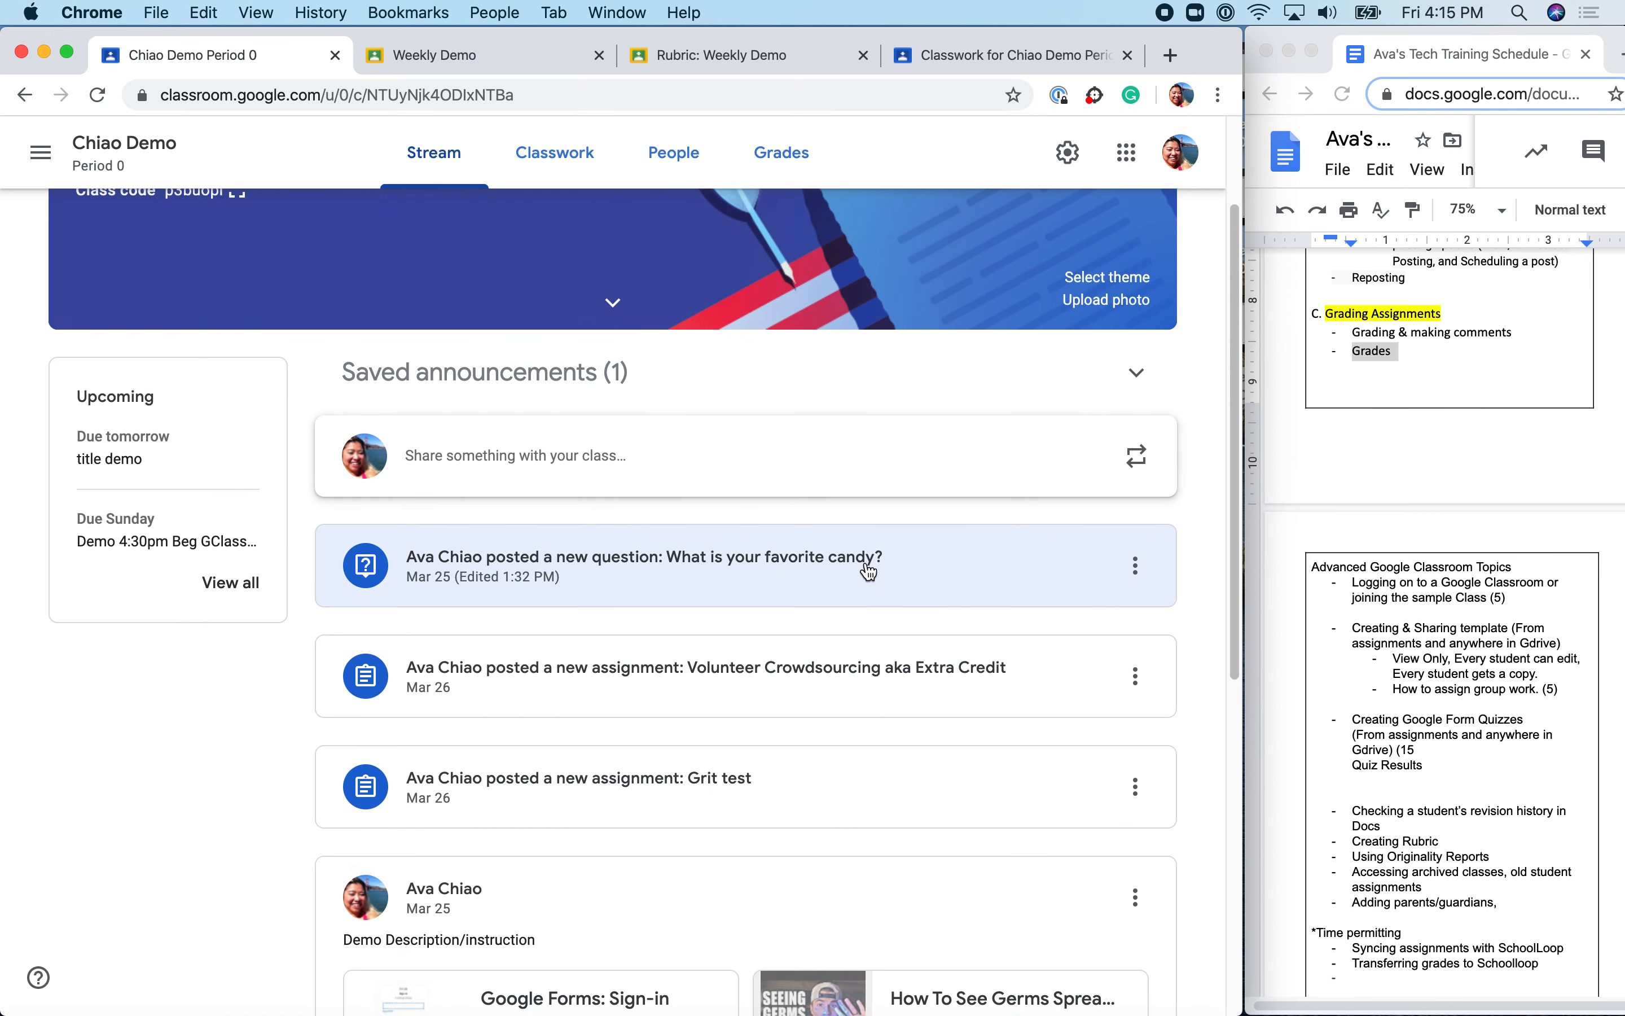
click(962, 585)
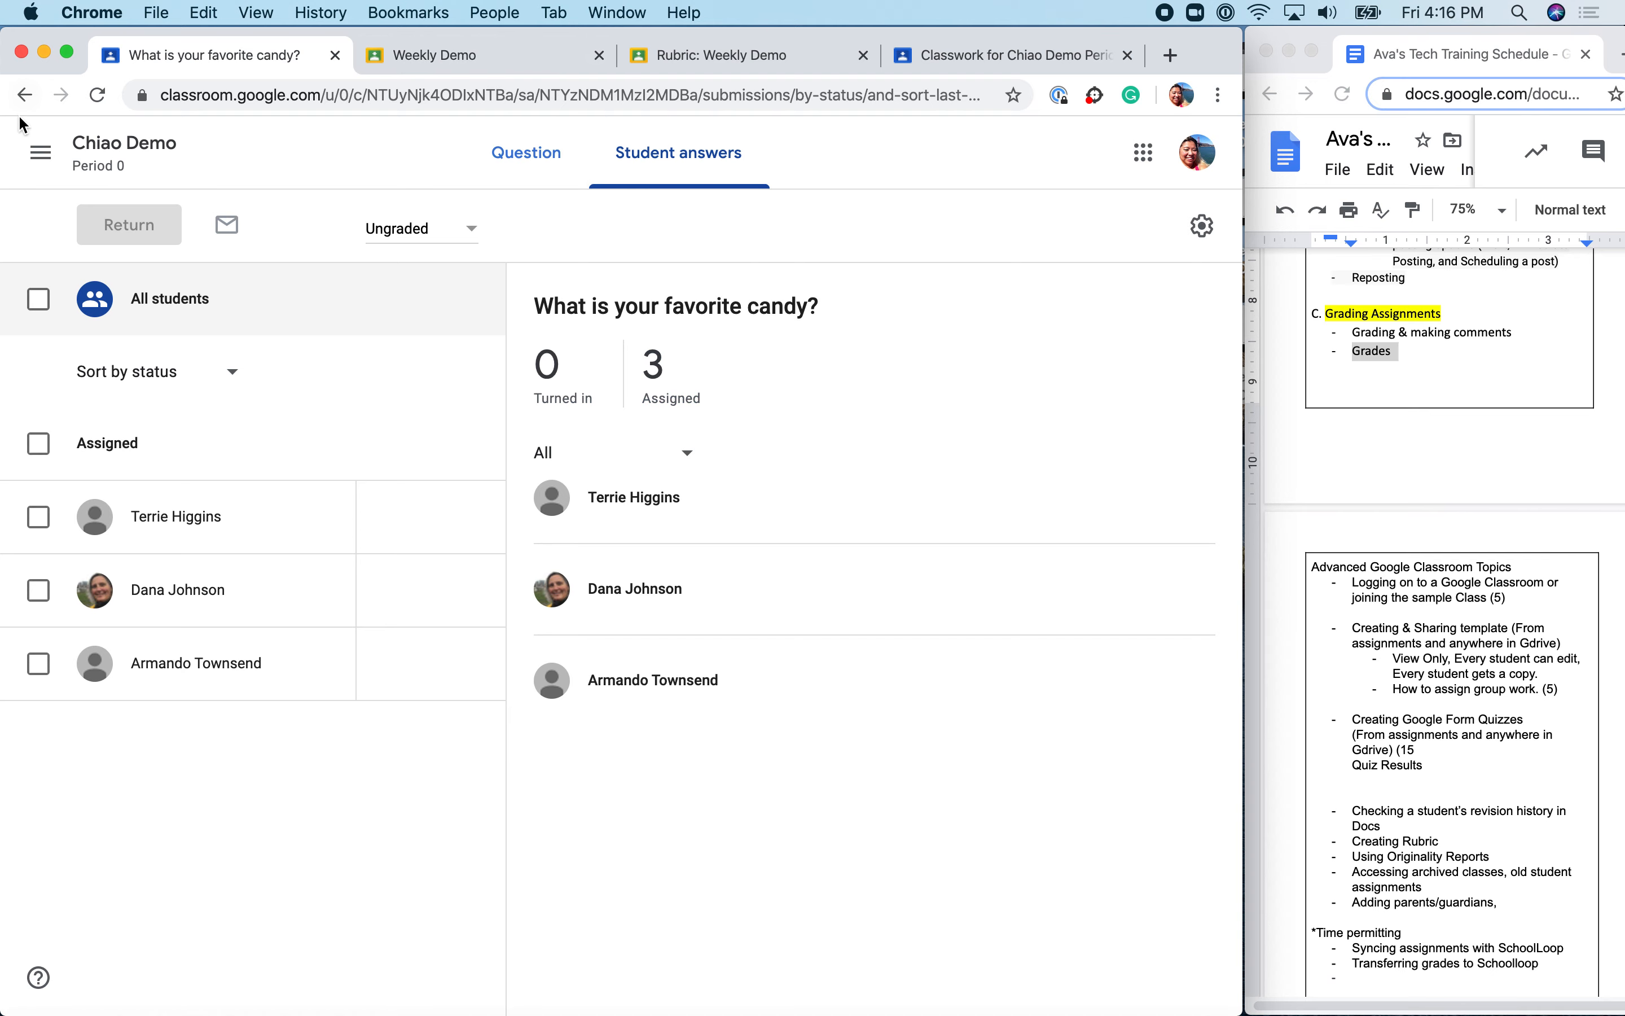
click(25, 95)
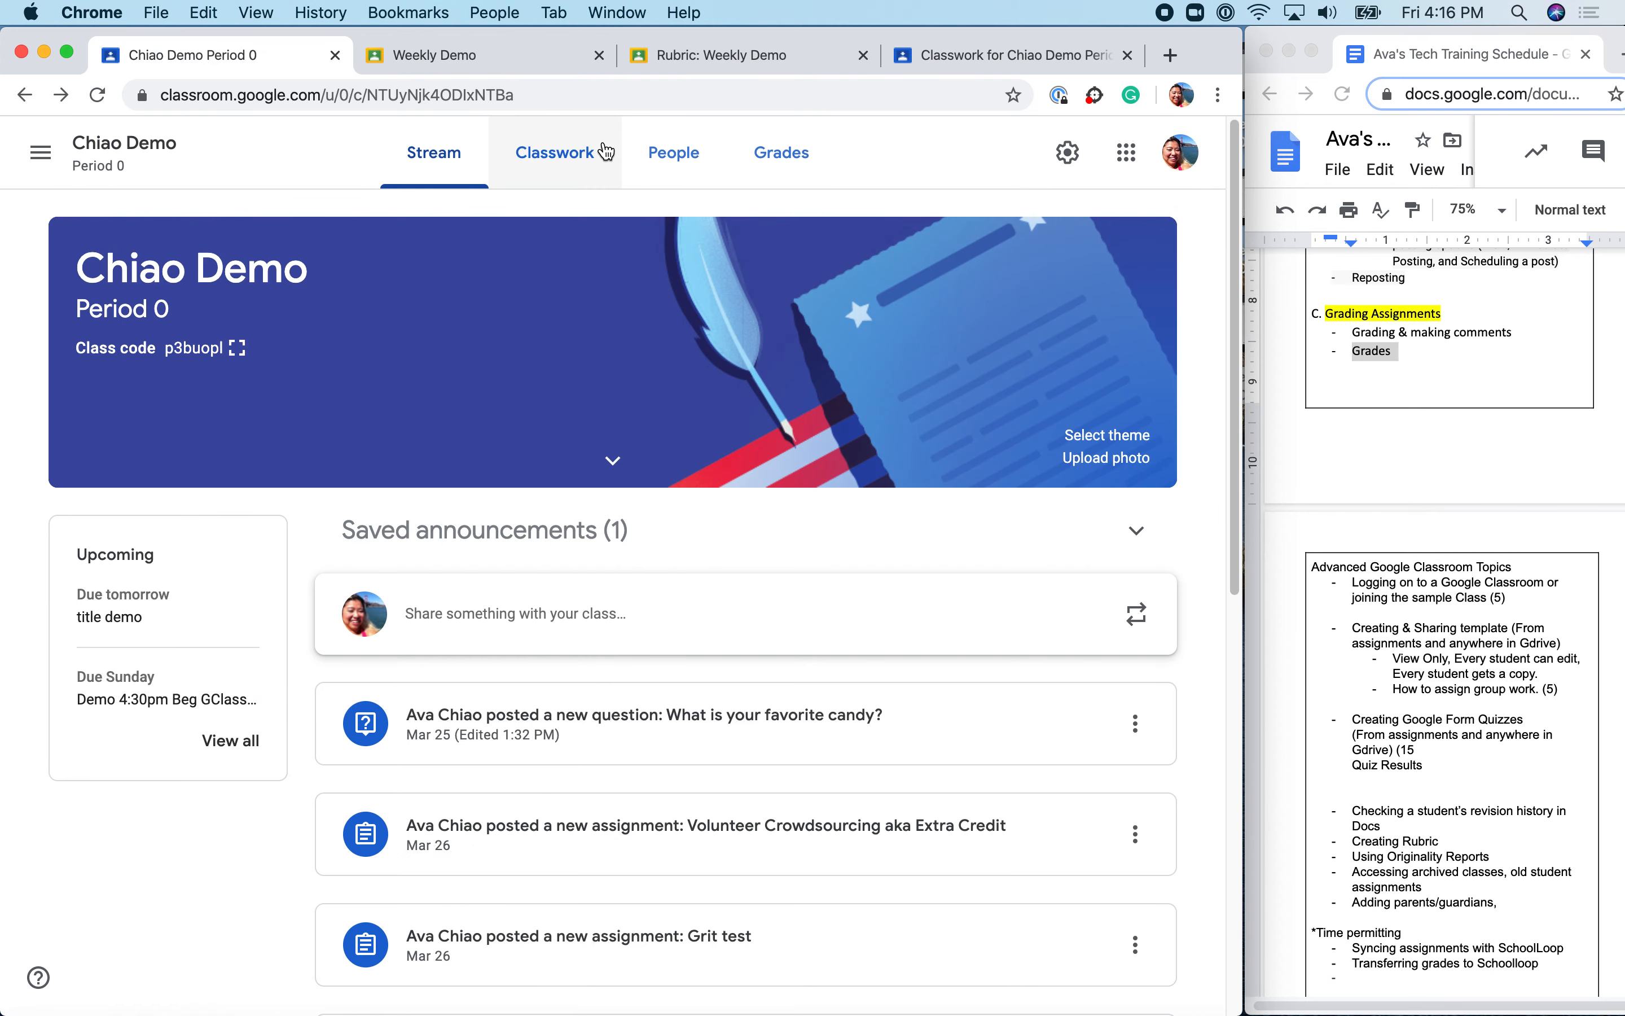
Open the assigned student work for Weekly Demo from the classwork page and filter the submissions to All.
click(582, 149)
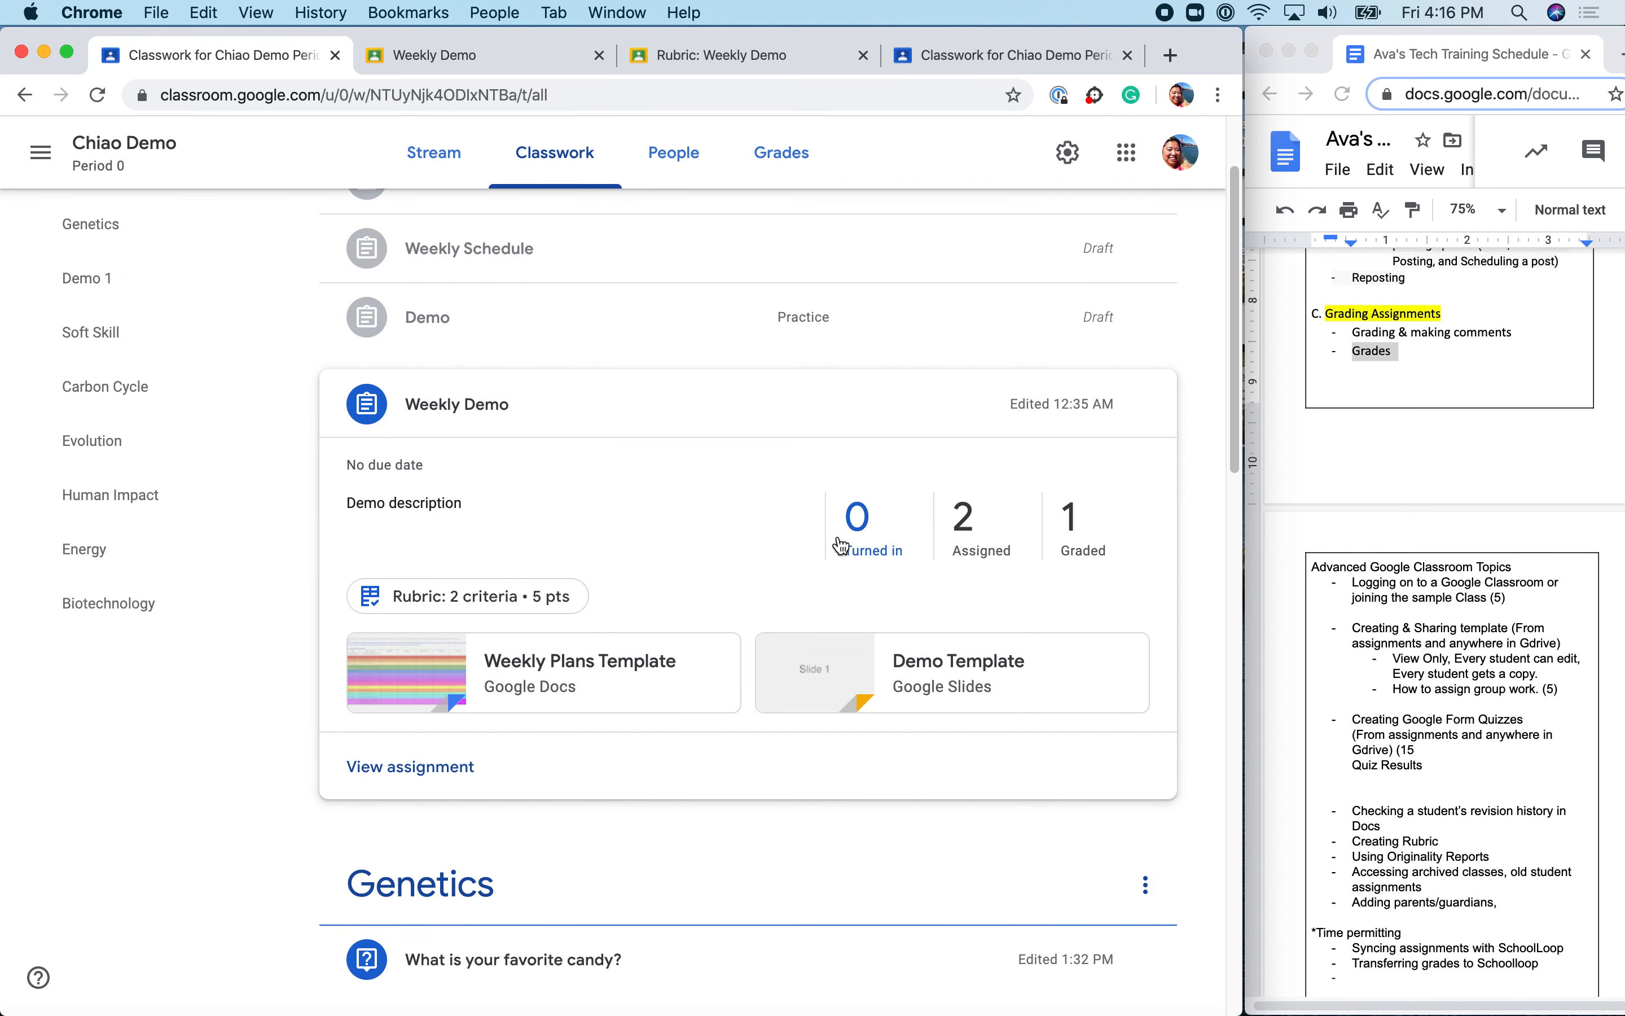
click(960, 534)
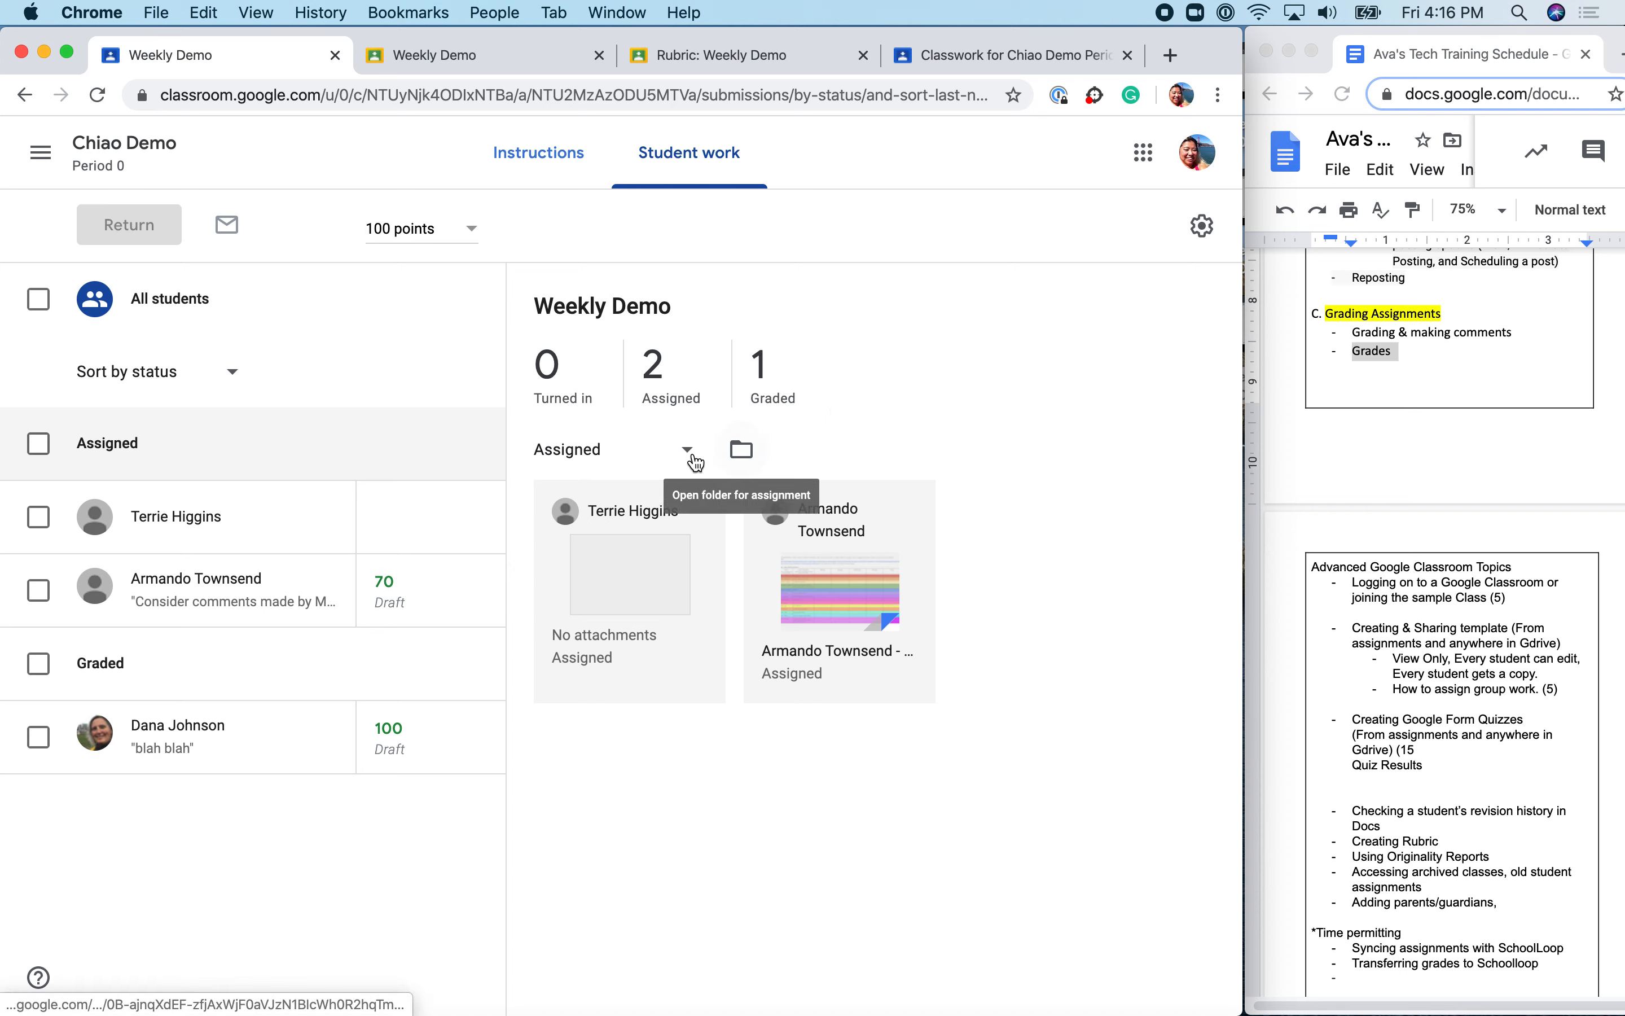
click(686, 451)
click(632, 346)
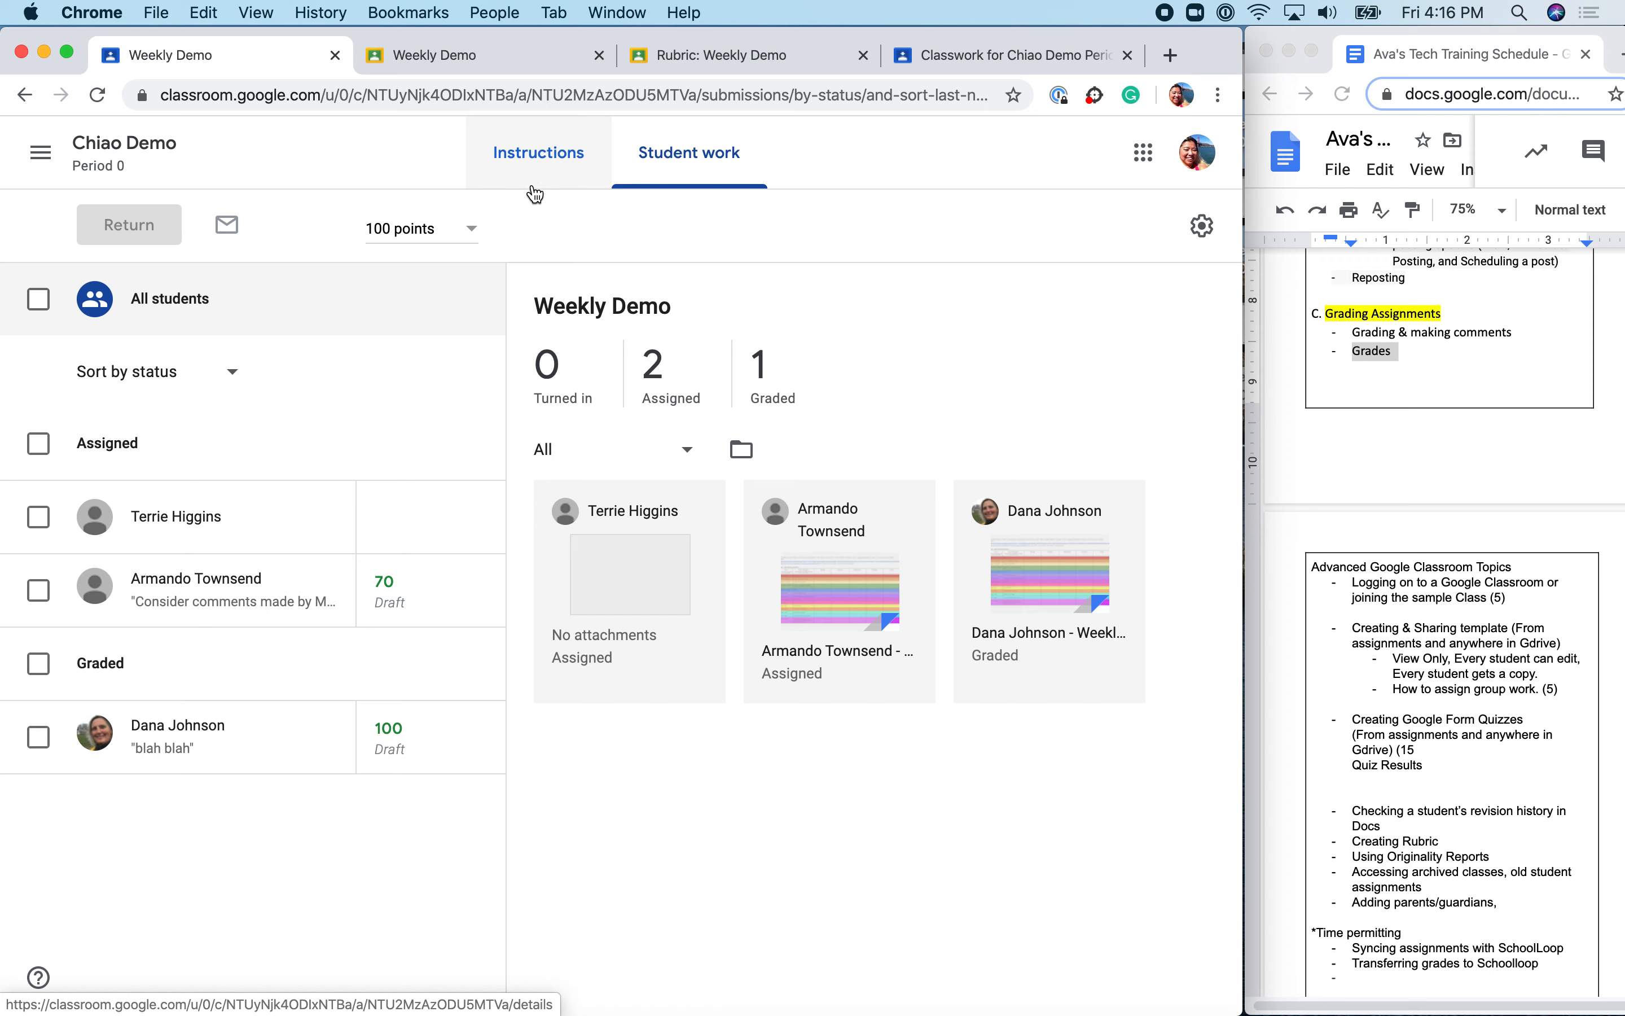
Open the Weekly Demo assignment's instructions for editing, review its settings and close the form without saving.
click(531, 180)
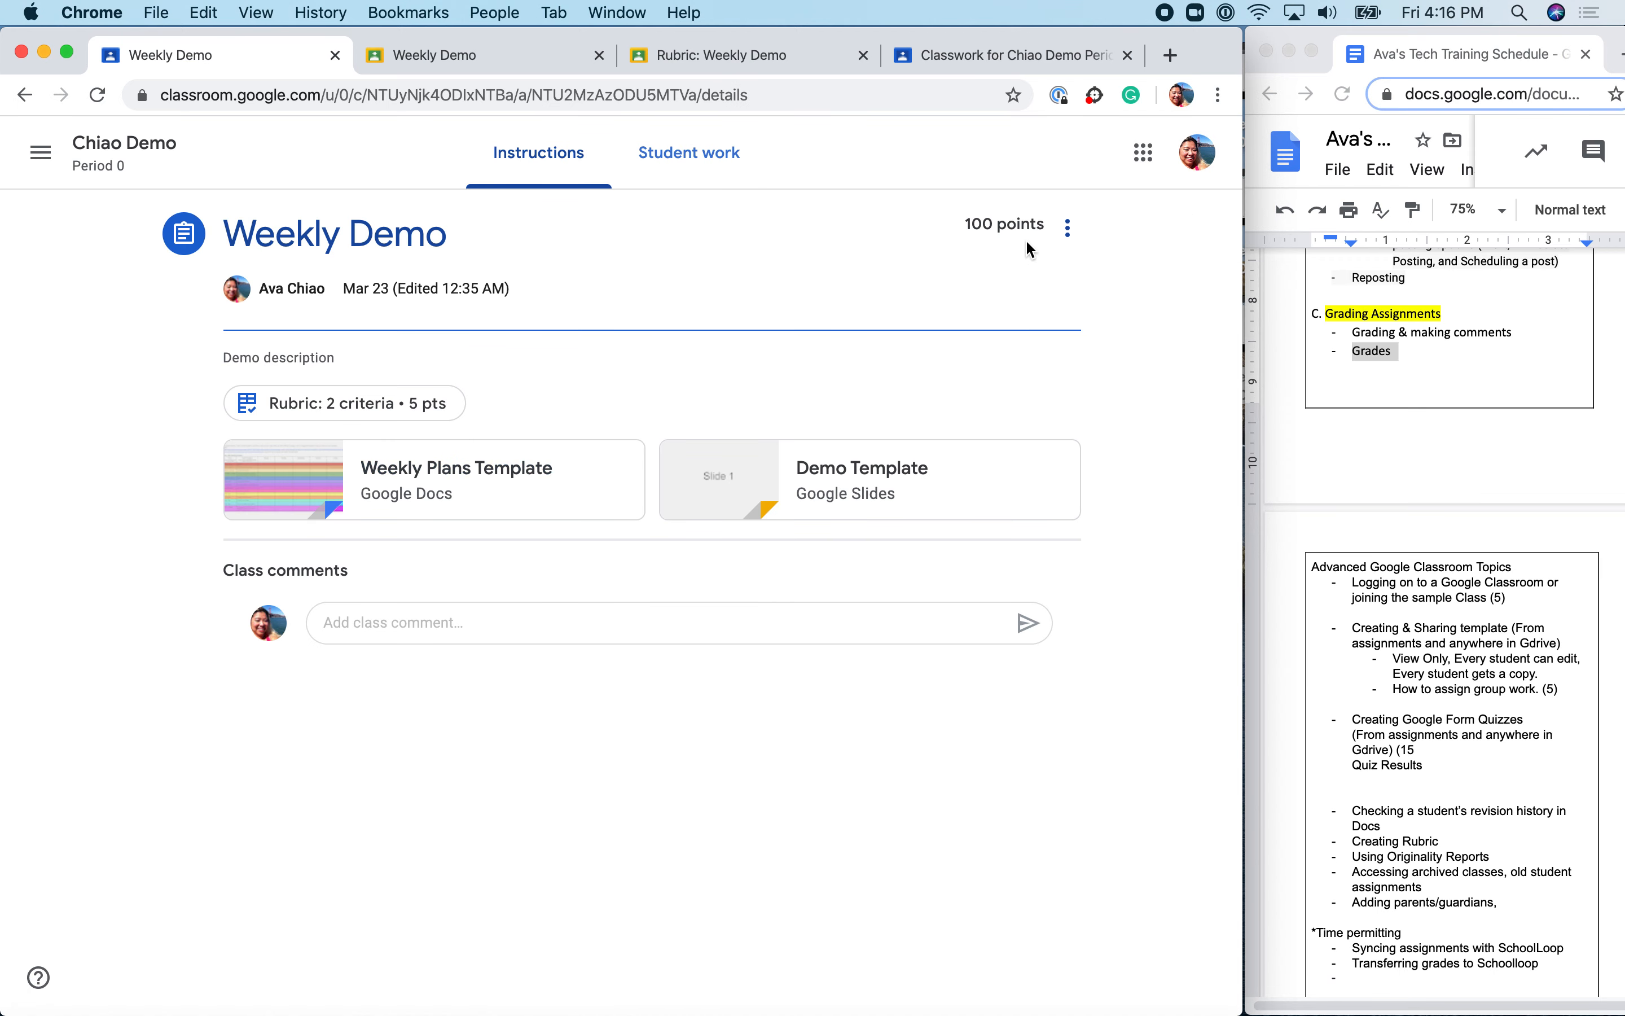
click(1067, 229)
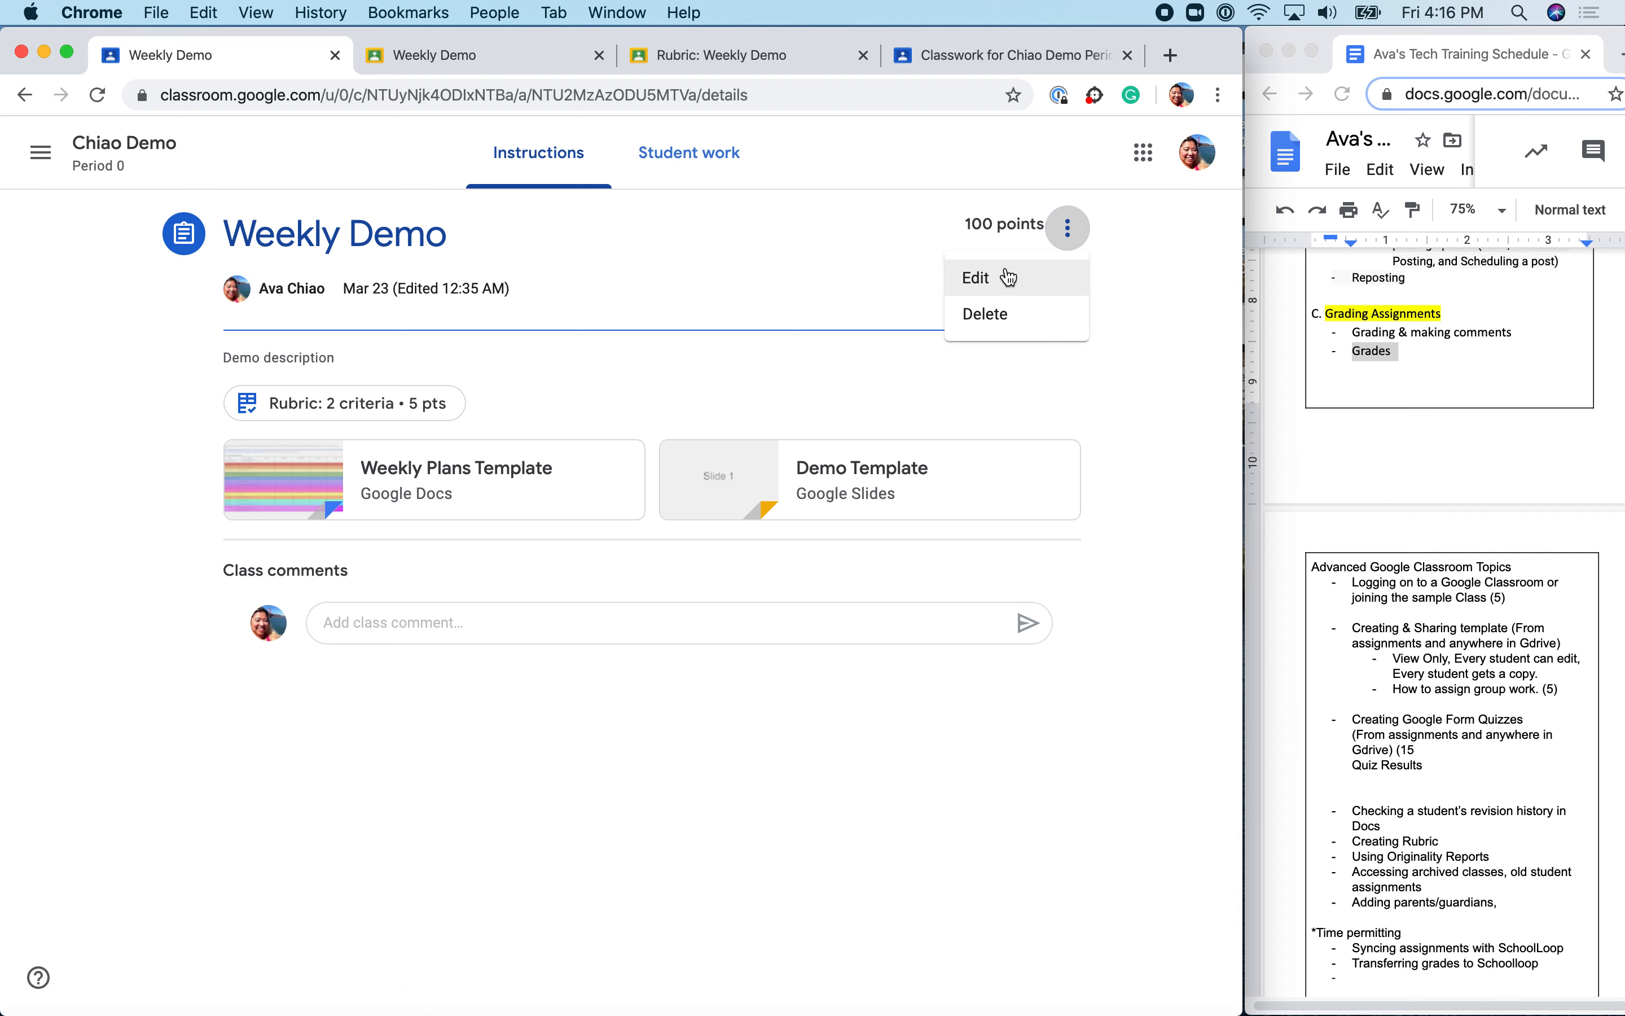
click(1001, 293)
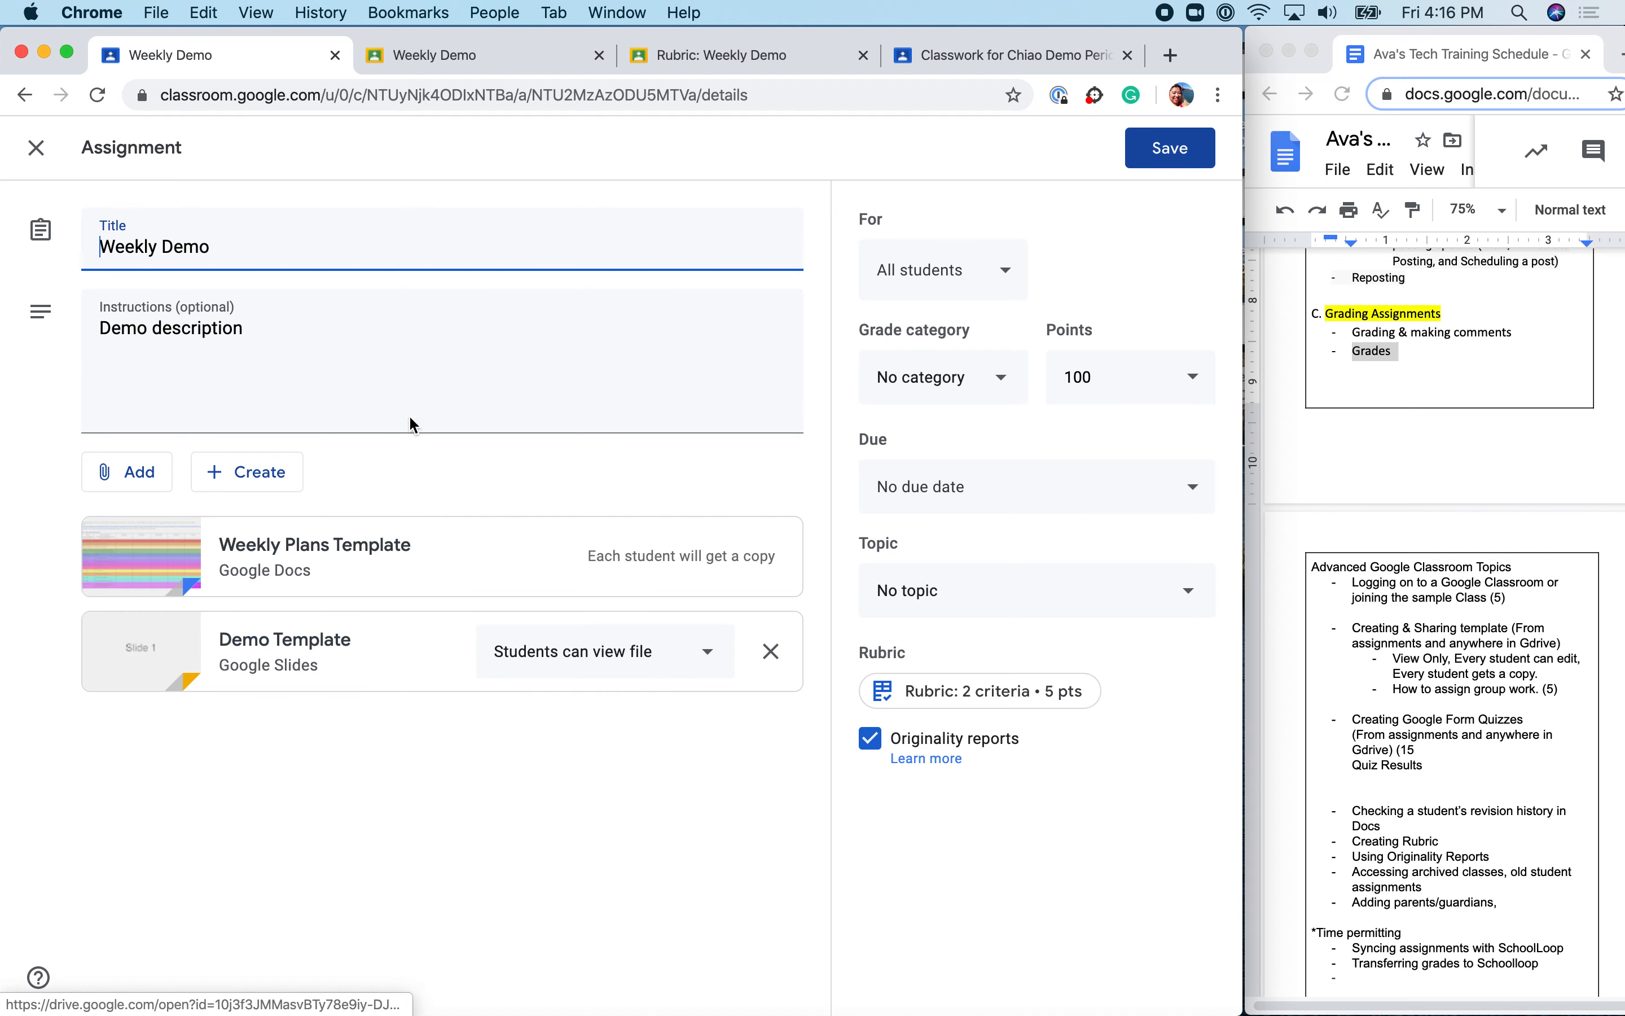
click(36, 156)
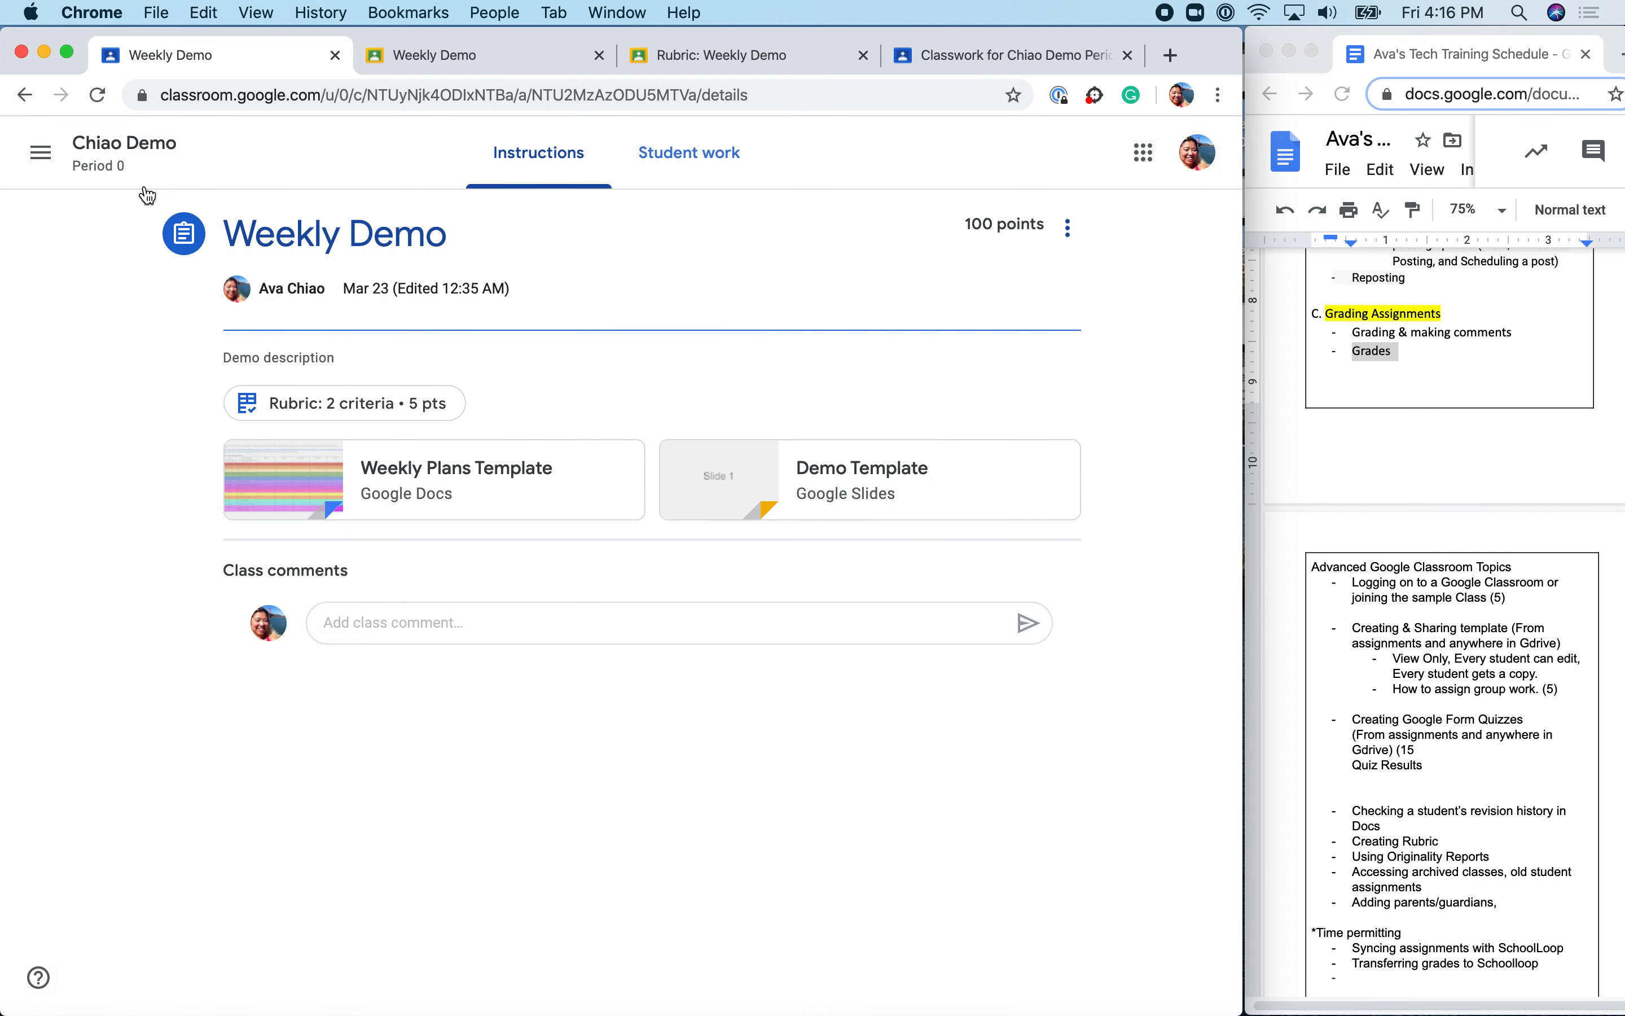
Show the Weekly Demo student work sorted by last name, by first name and finally by status.
click(689, 152)
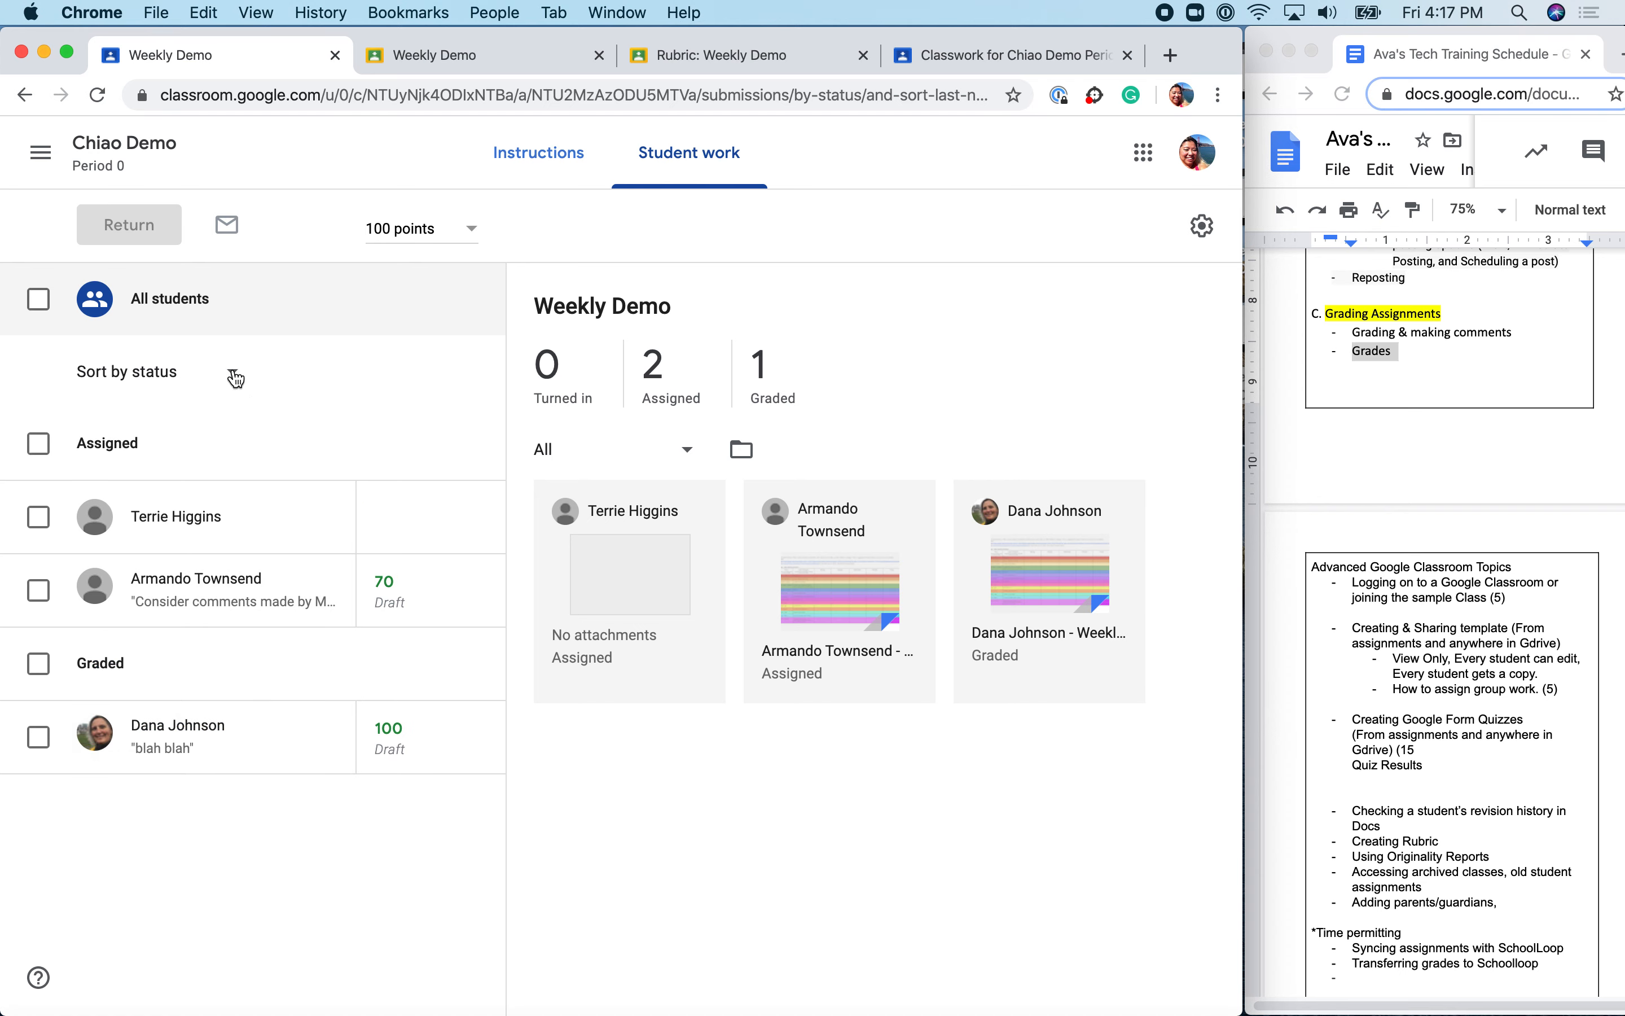
click(235, 378)
click(225, 264)
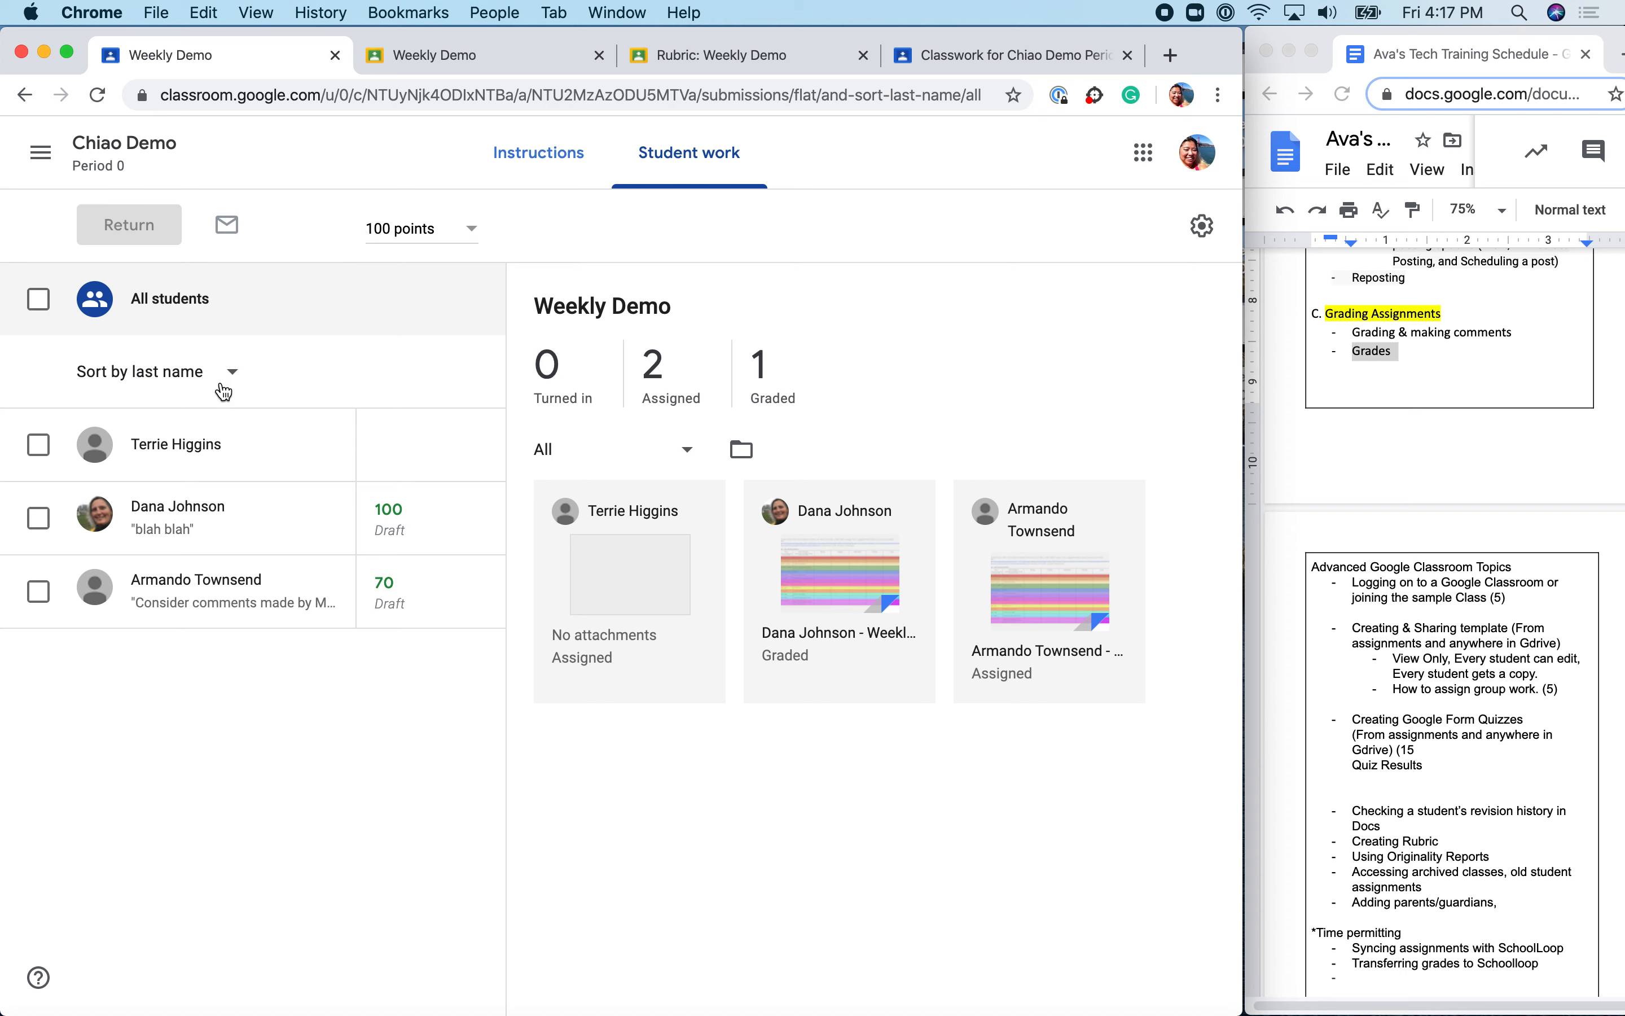
click(225, 382)
click(222, 427)
click(228, 376)
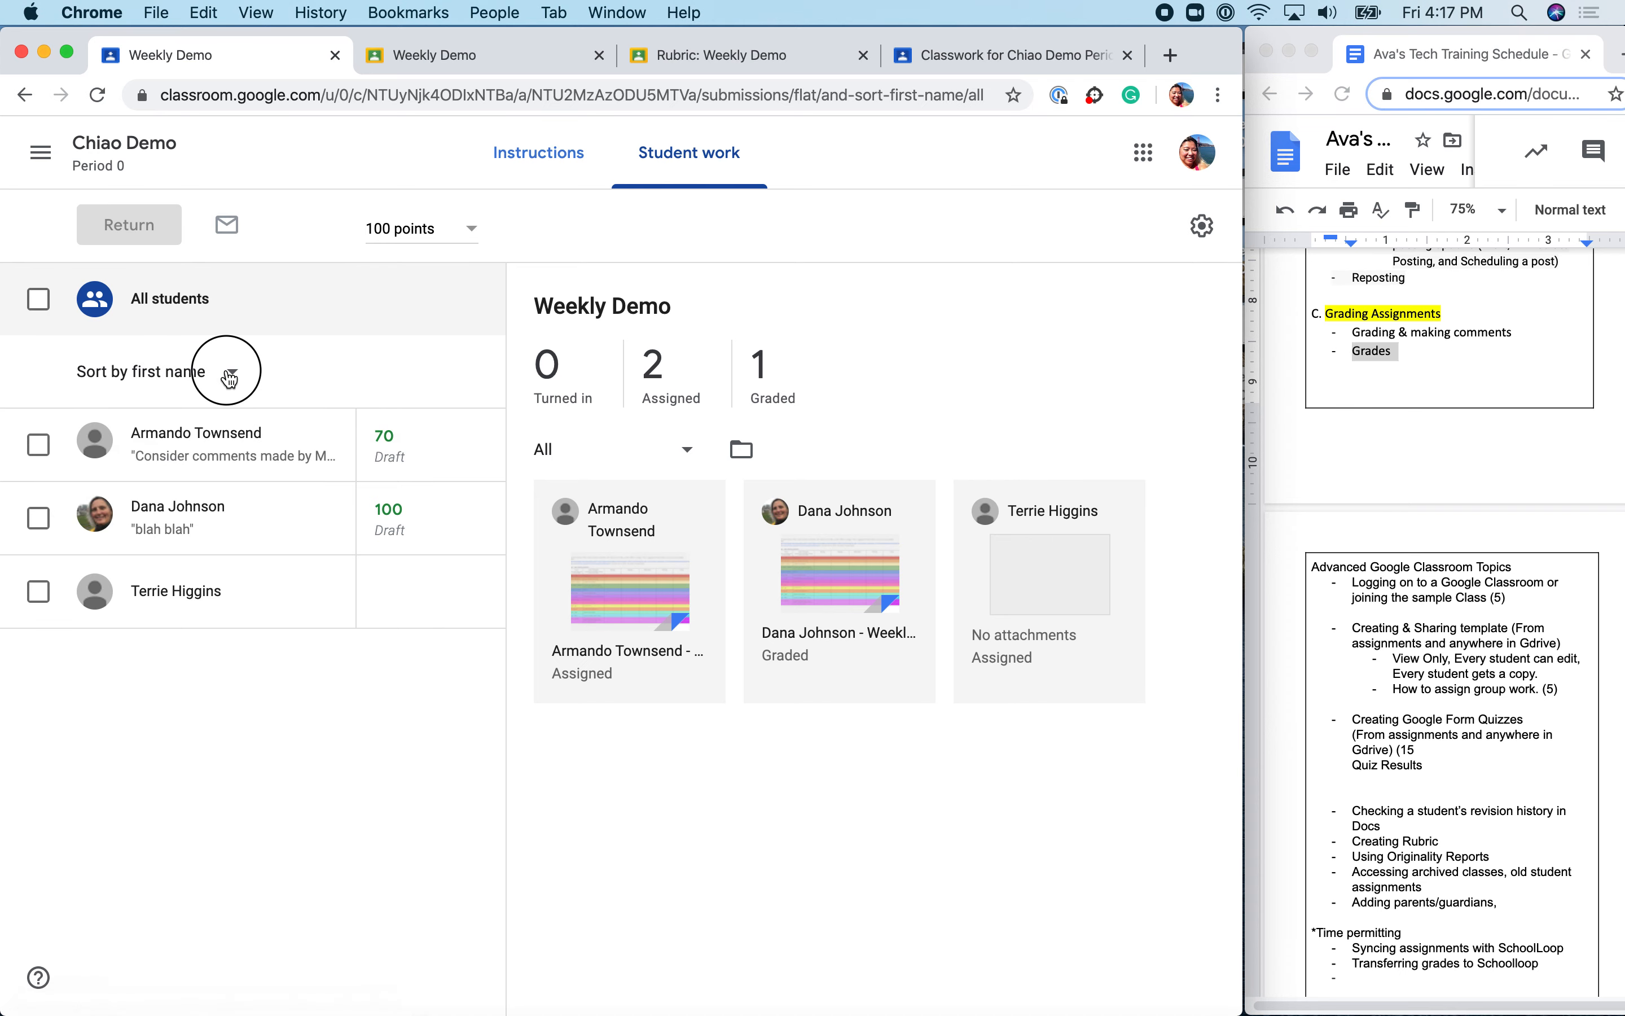
click(232, 443)
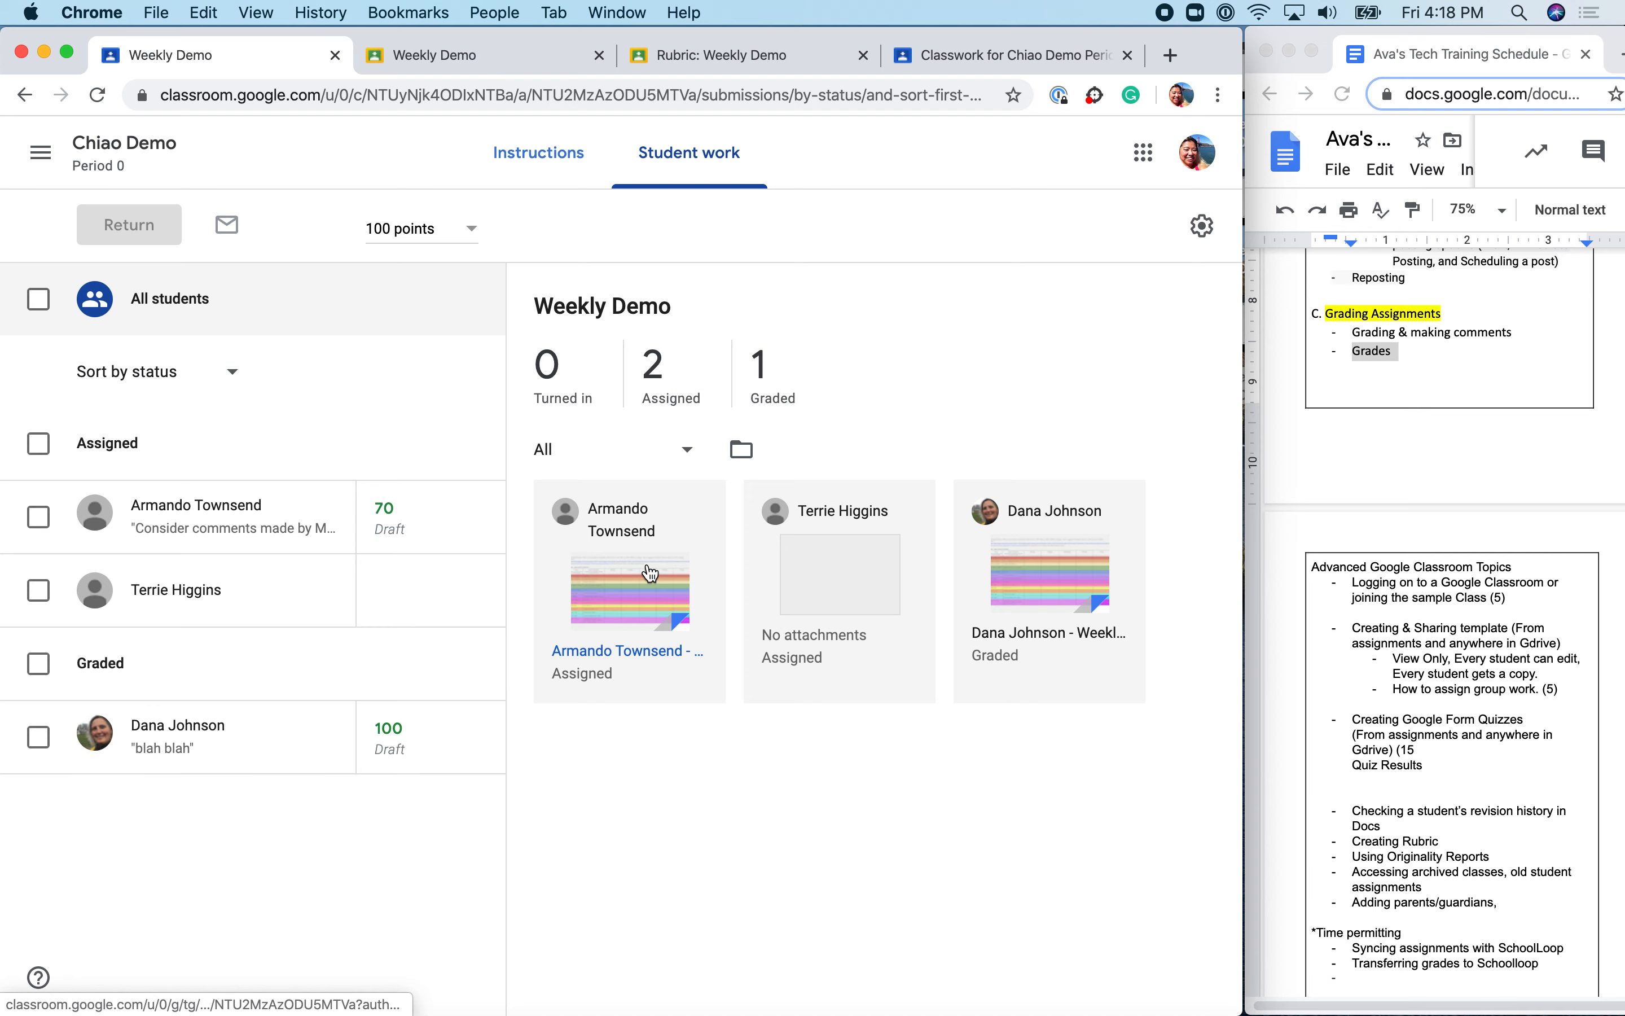
Switch to the student's Weekly Demo submission, hide the grading sidebar to inspect the full document and its margin comment, and show the sidebar again.
click(522, 60)
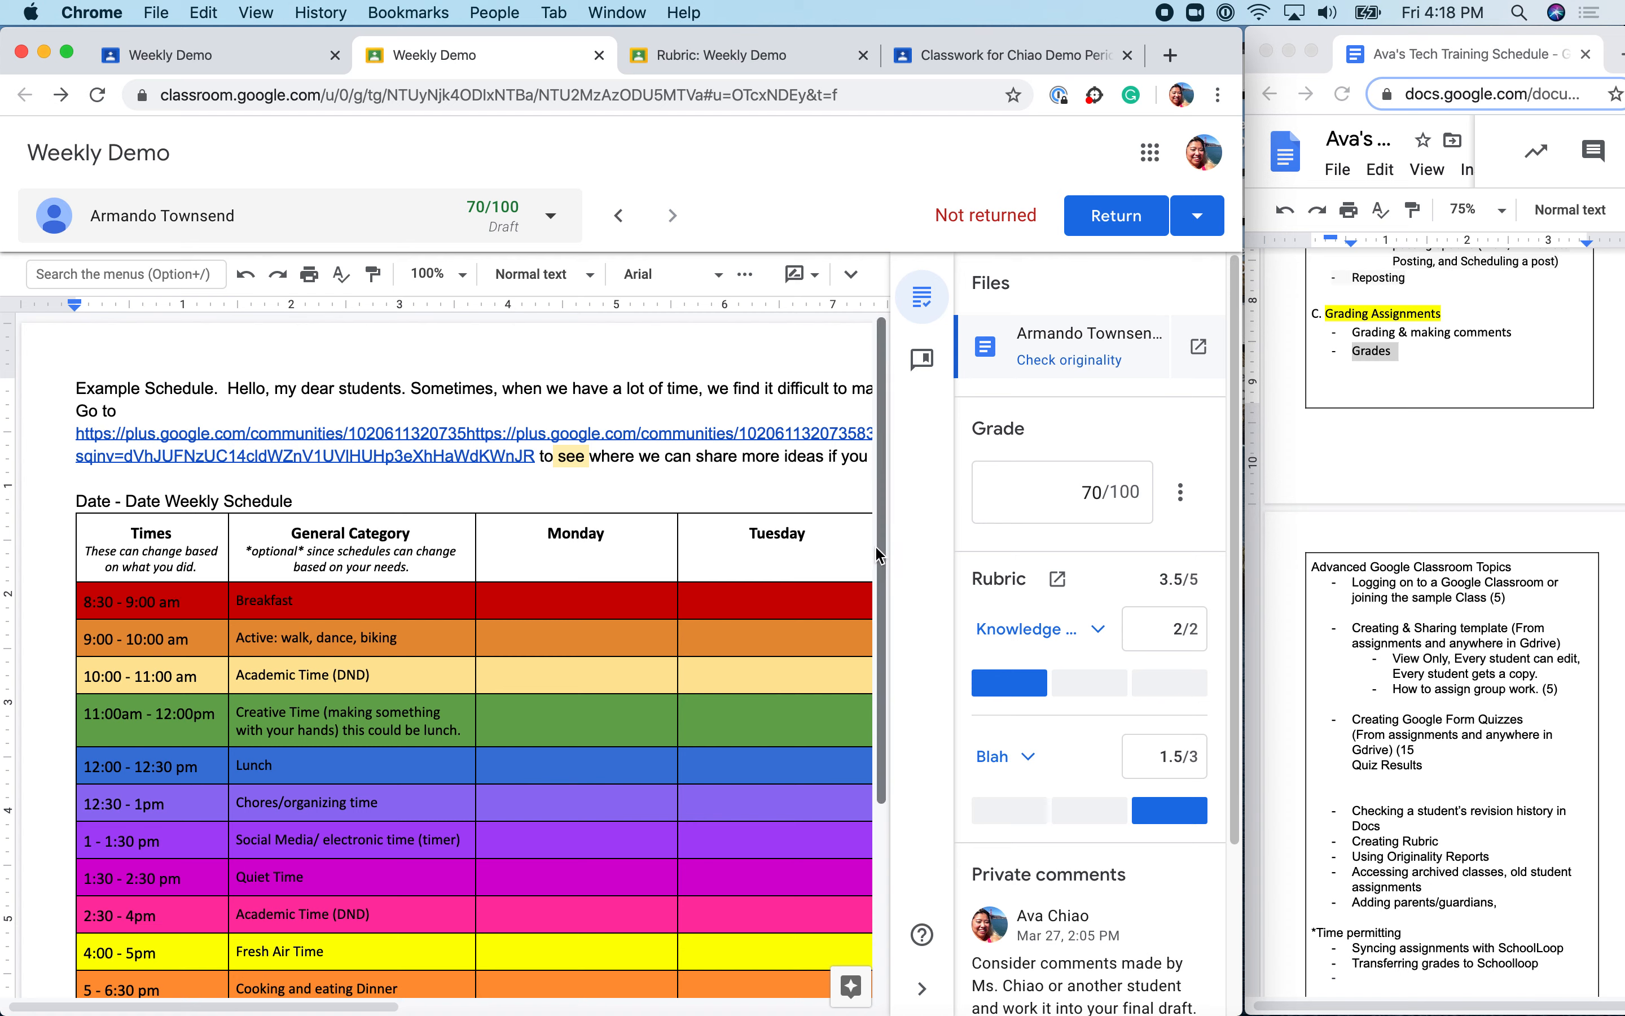
click(1102, 492)
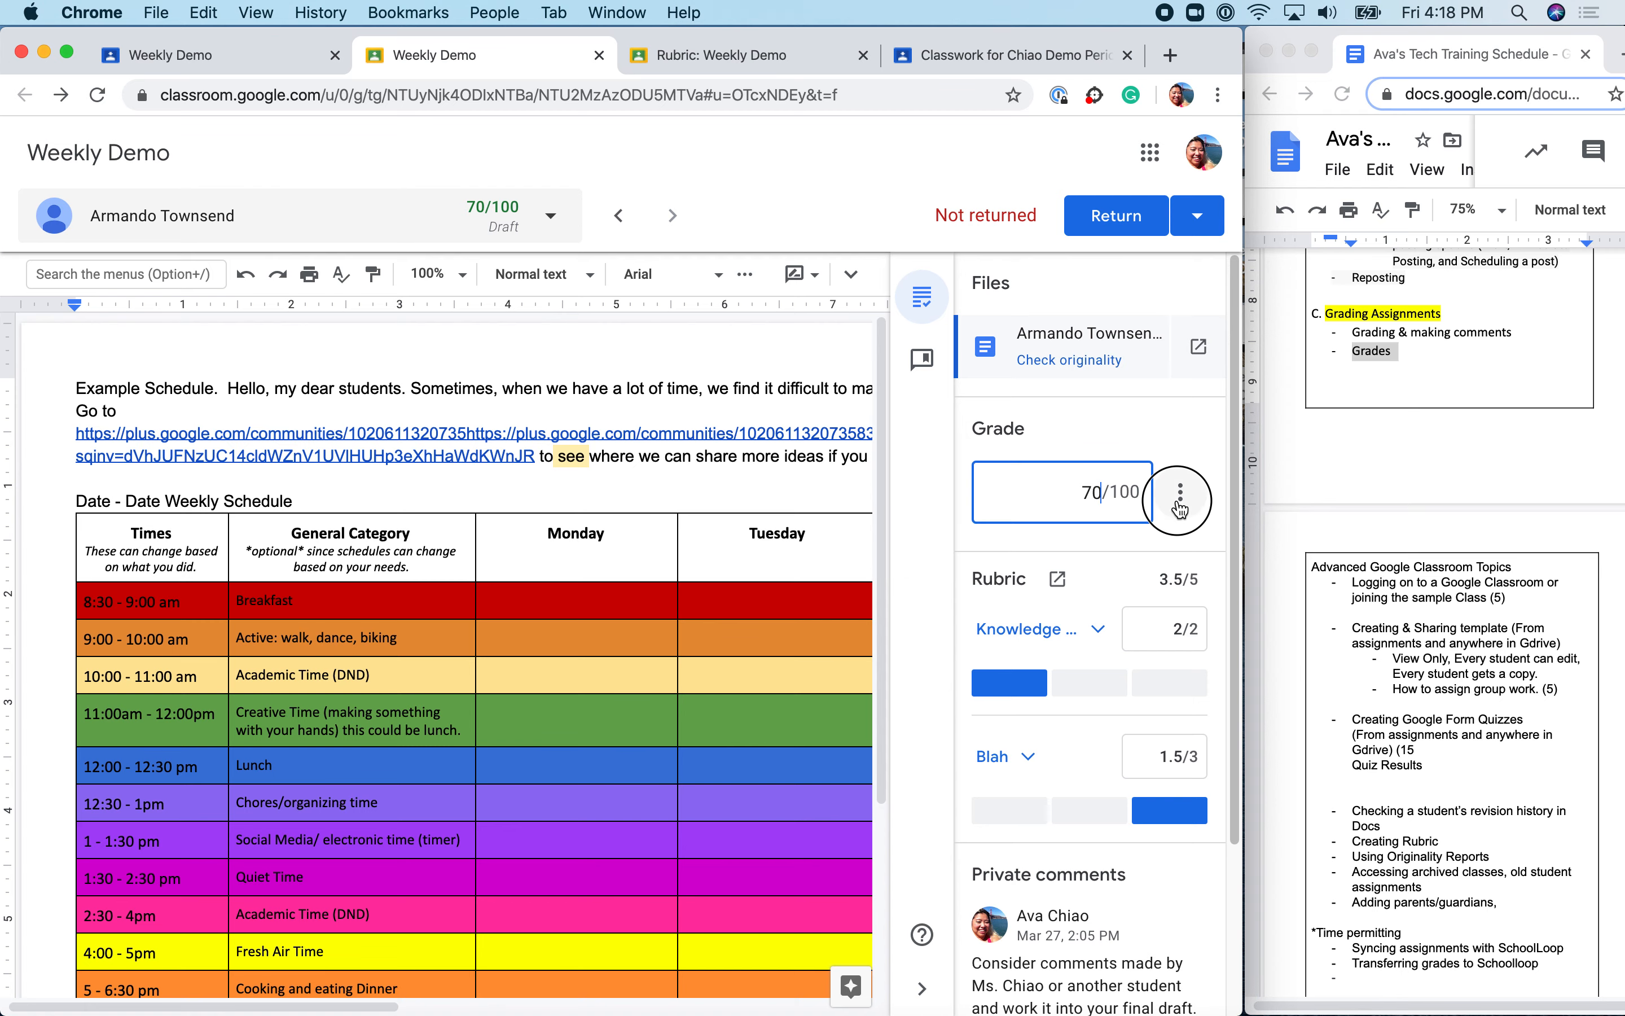
click(922, 988)
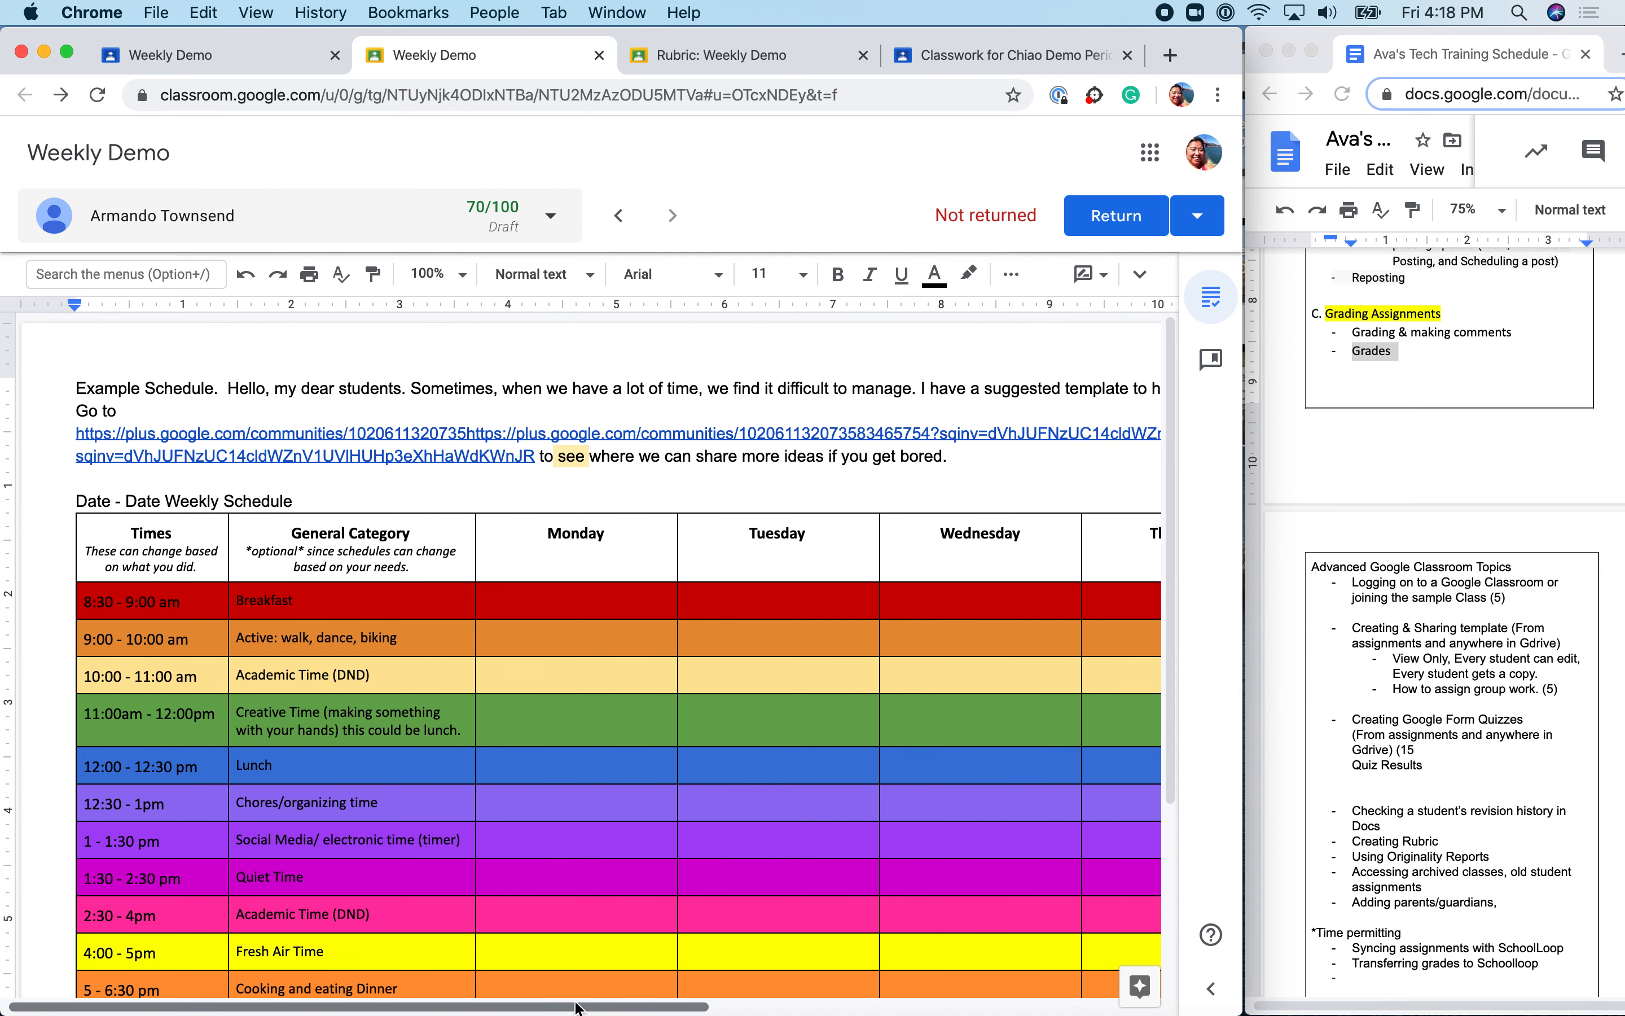
drag(580, 1006, 1061, 716)
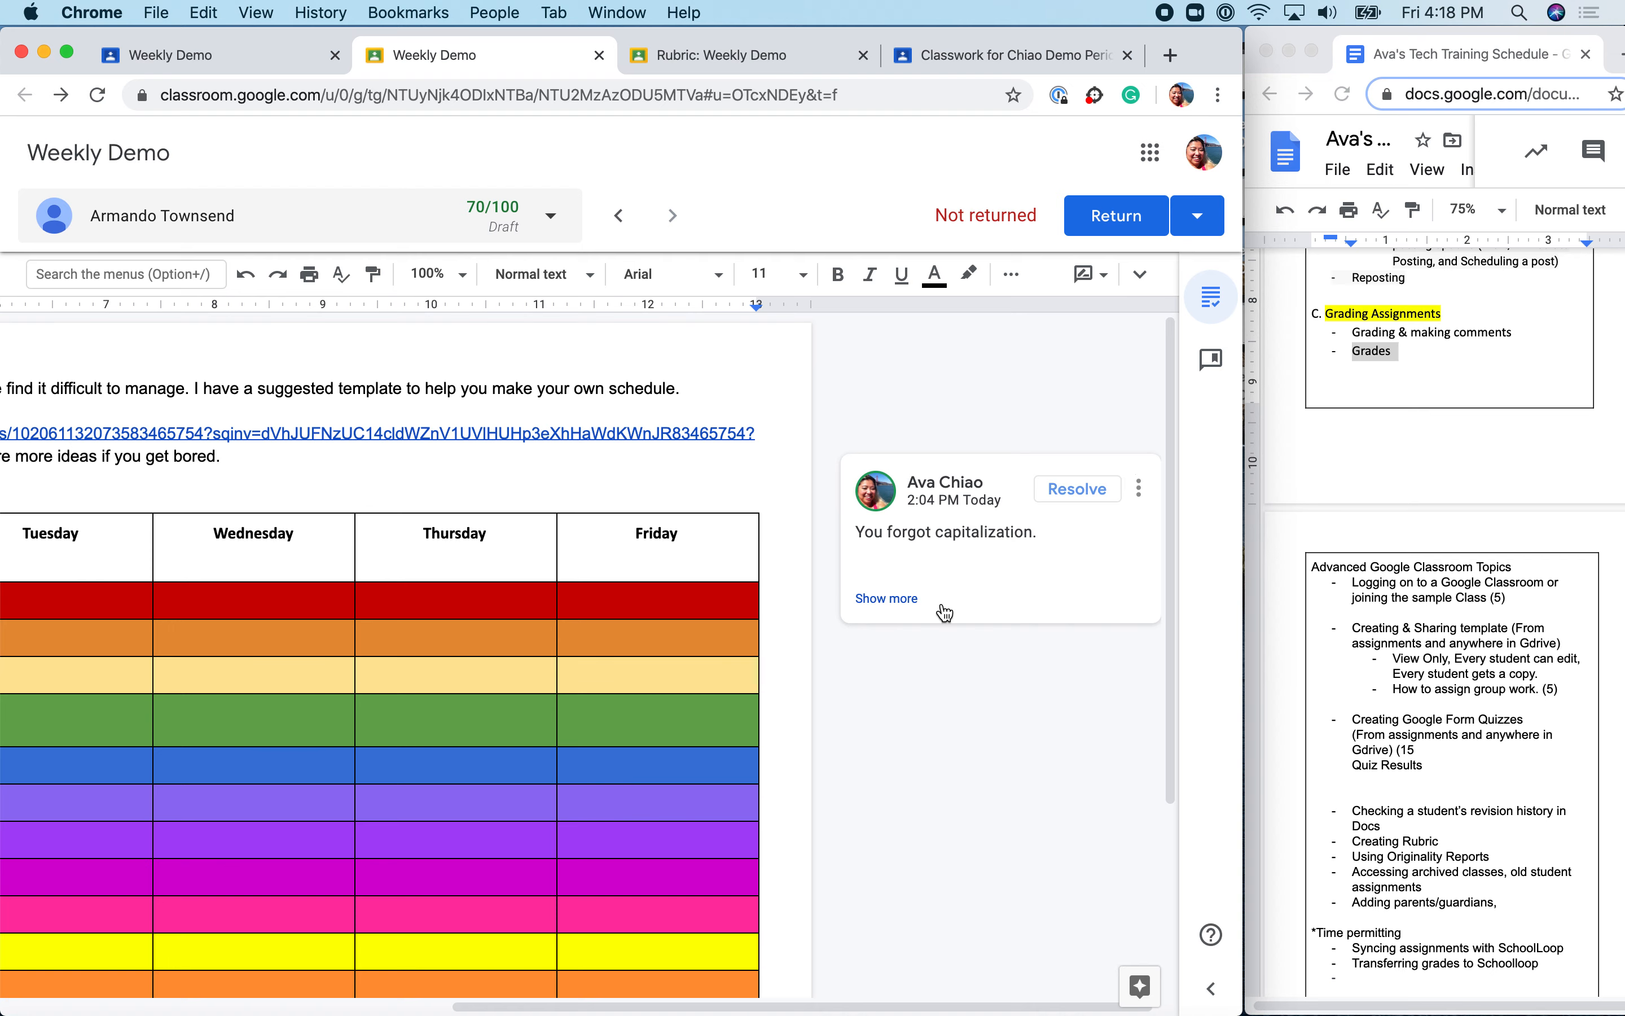
drag(814, 1005, 369, 1005)
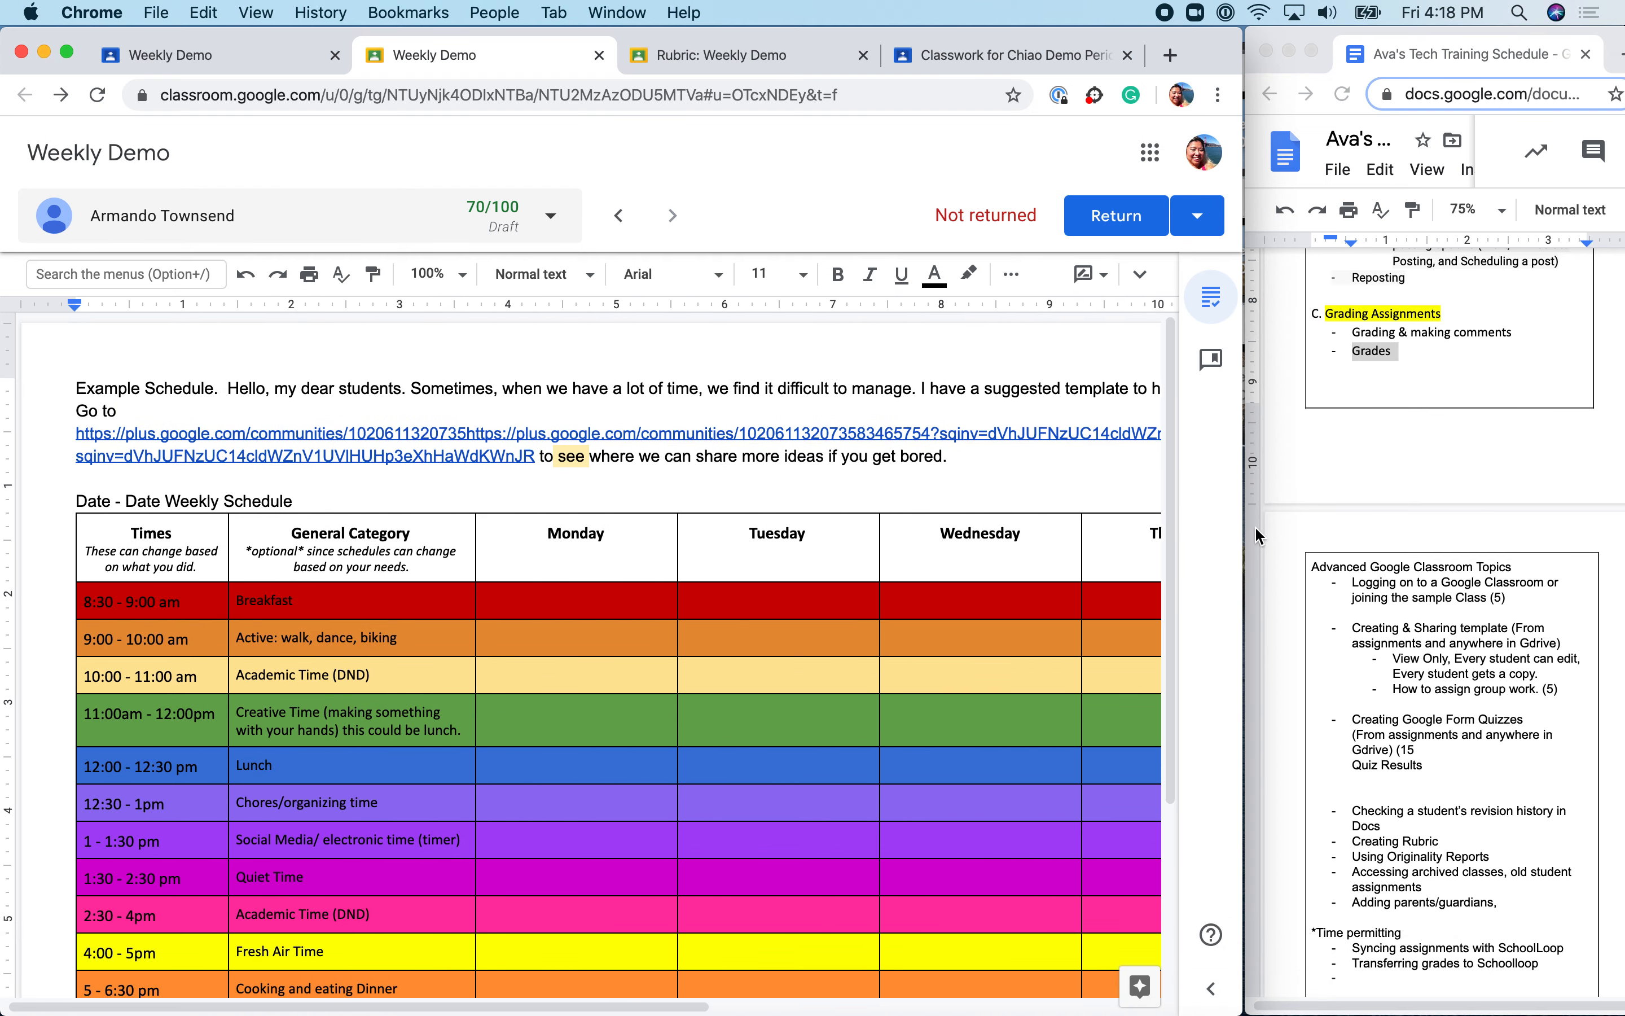
click(1211, 988)
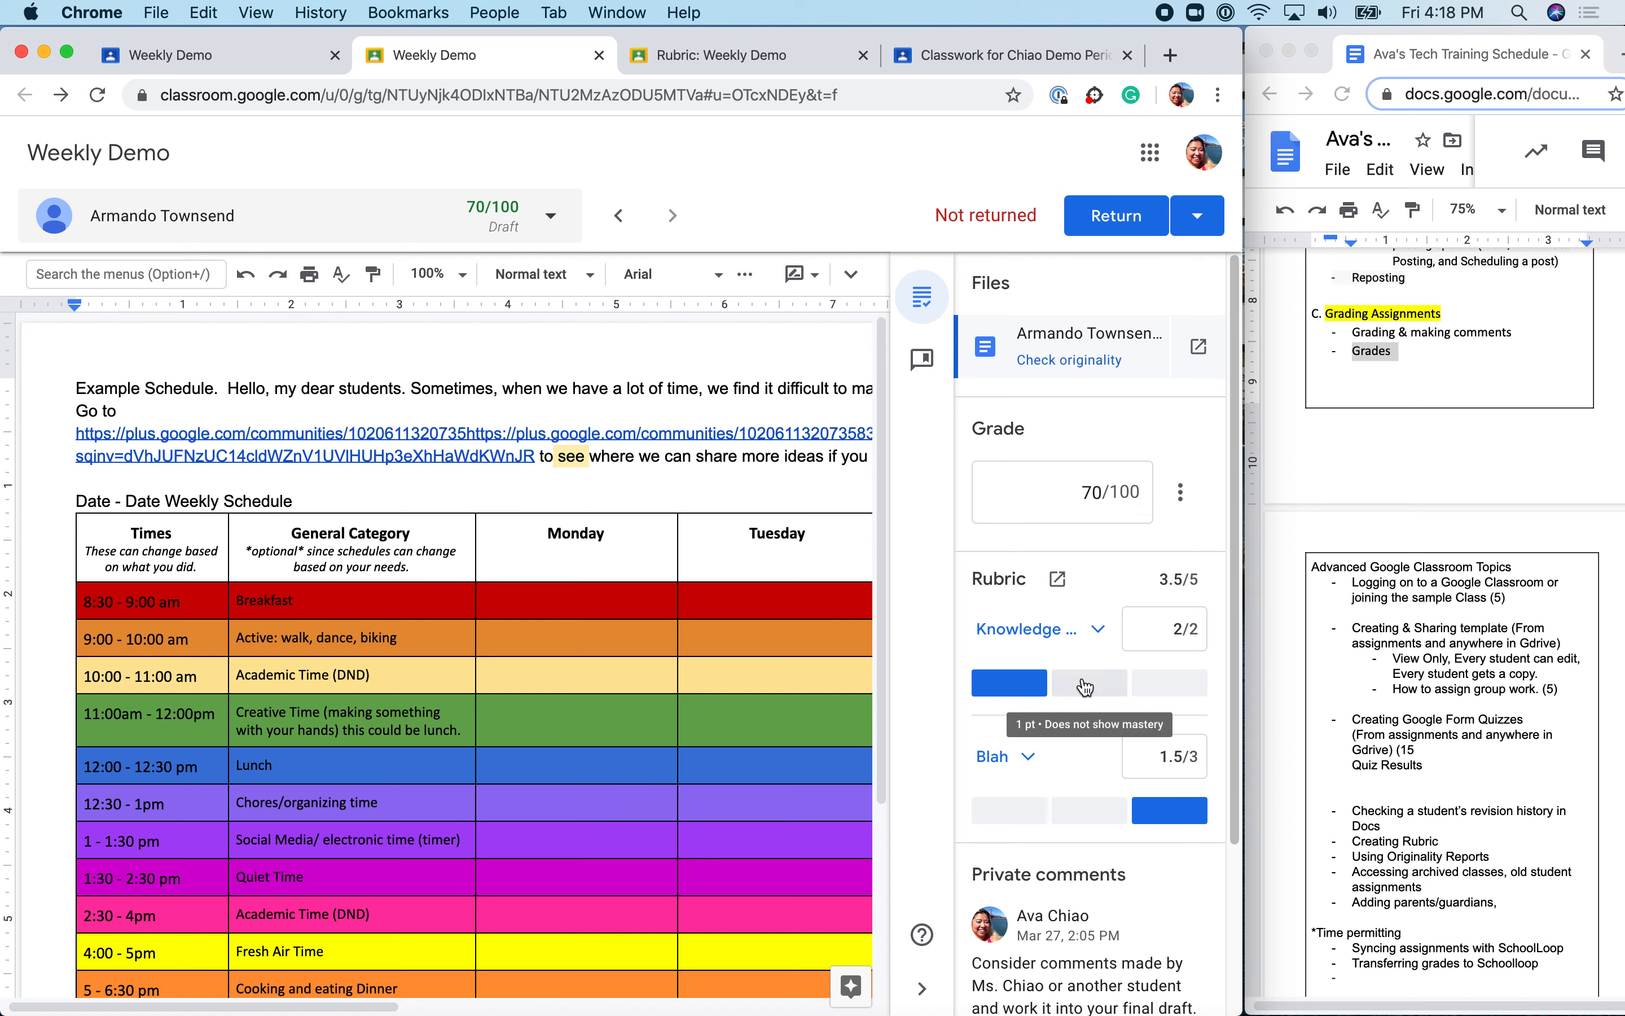
Rate the Blah criterion at 2 points in the rubric and check the level descriptions of the Knowledge criterion.
scroll(1086, 686, down, 3)
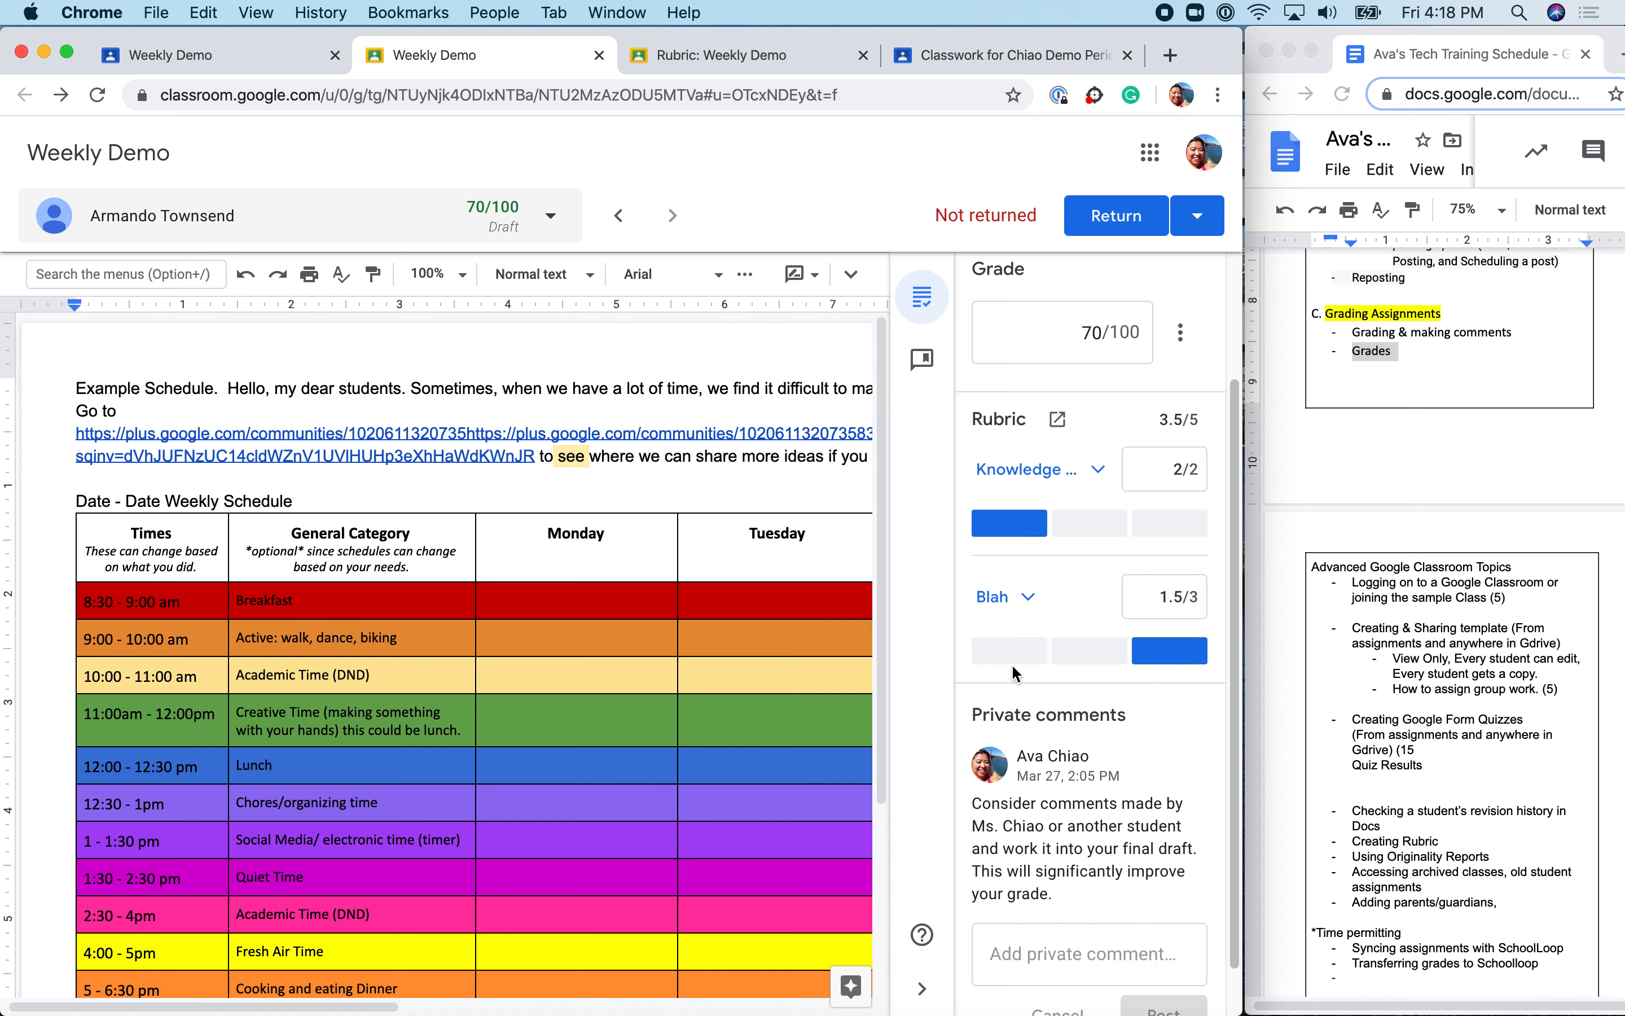
click(1092, 662)
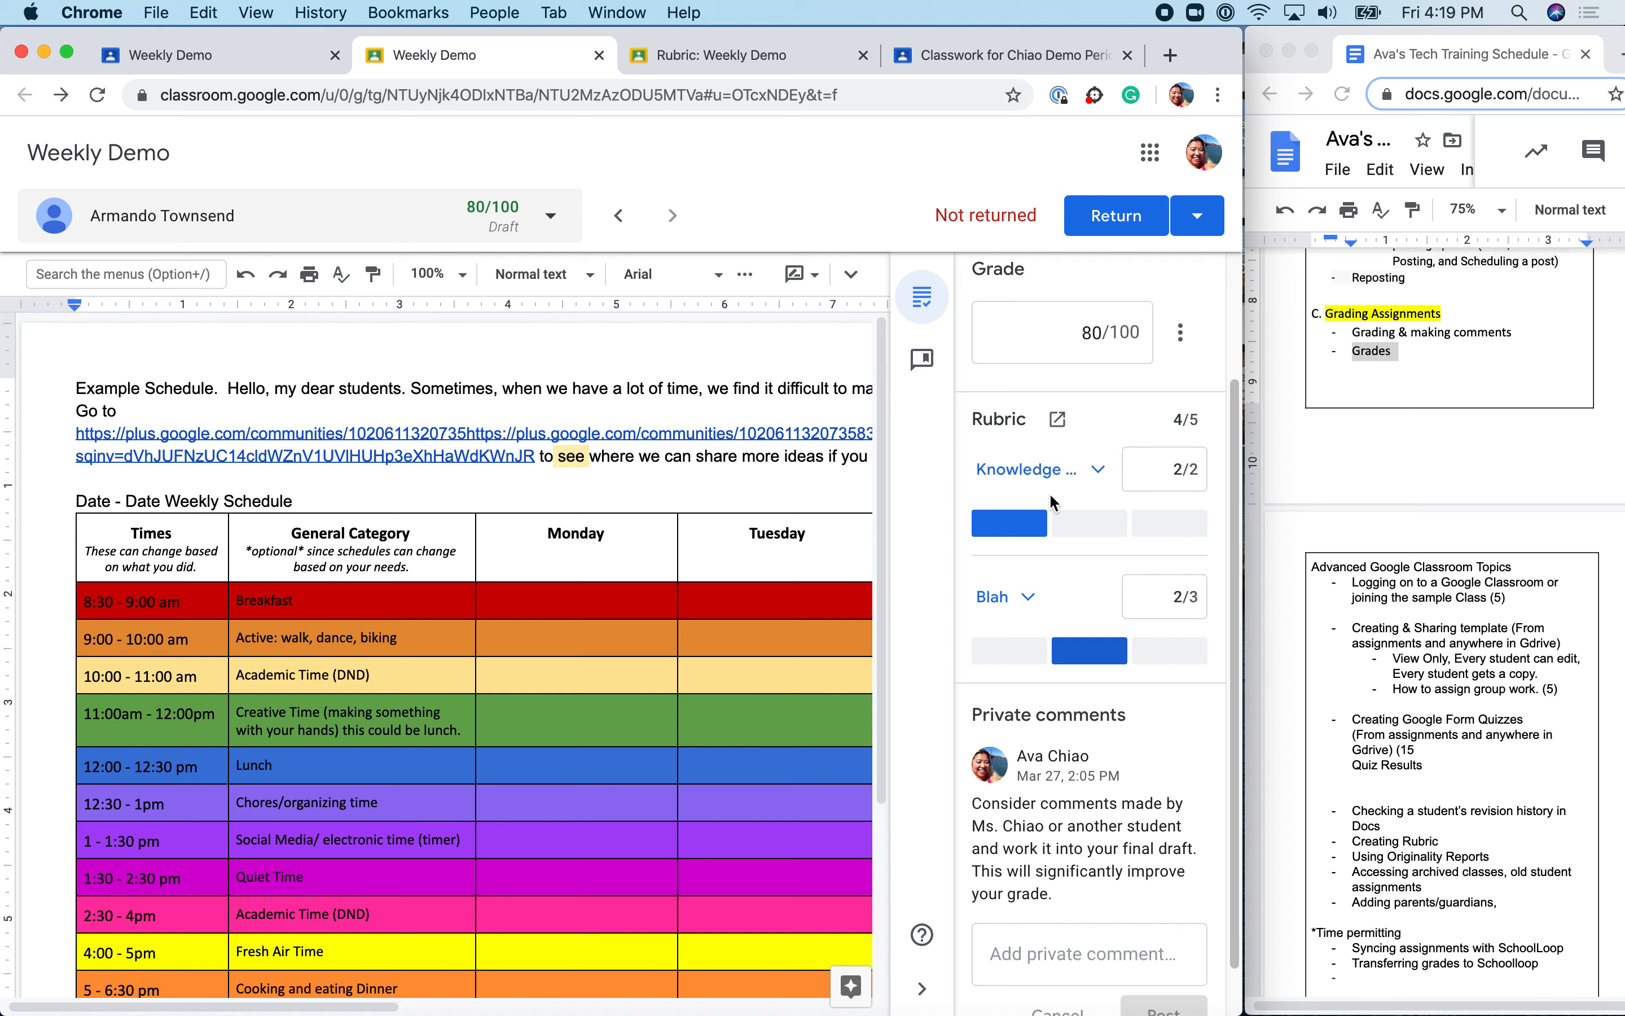
click(1108, 472)
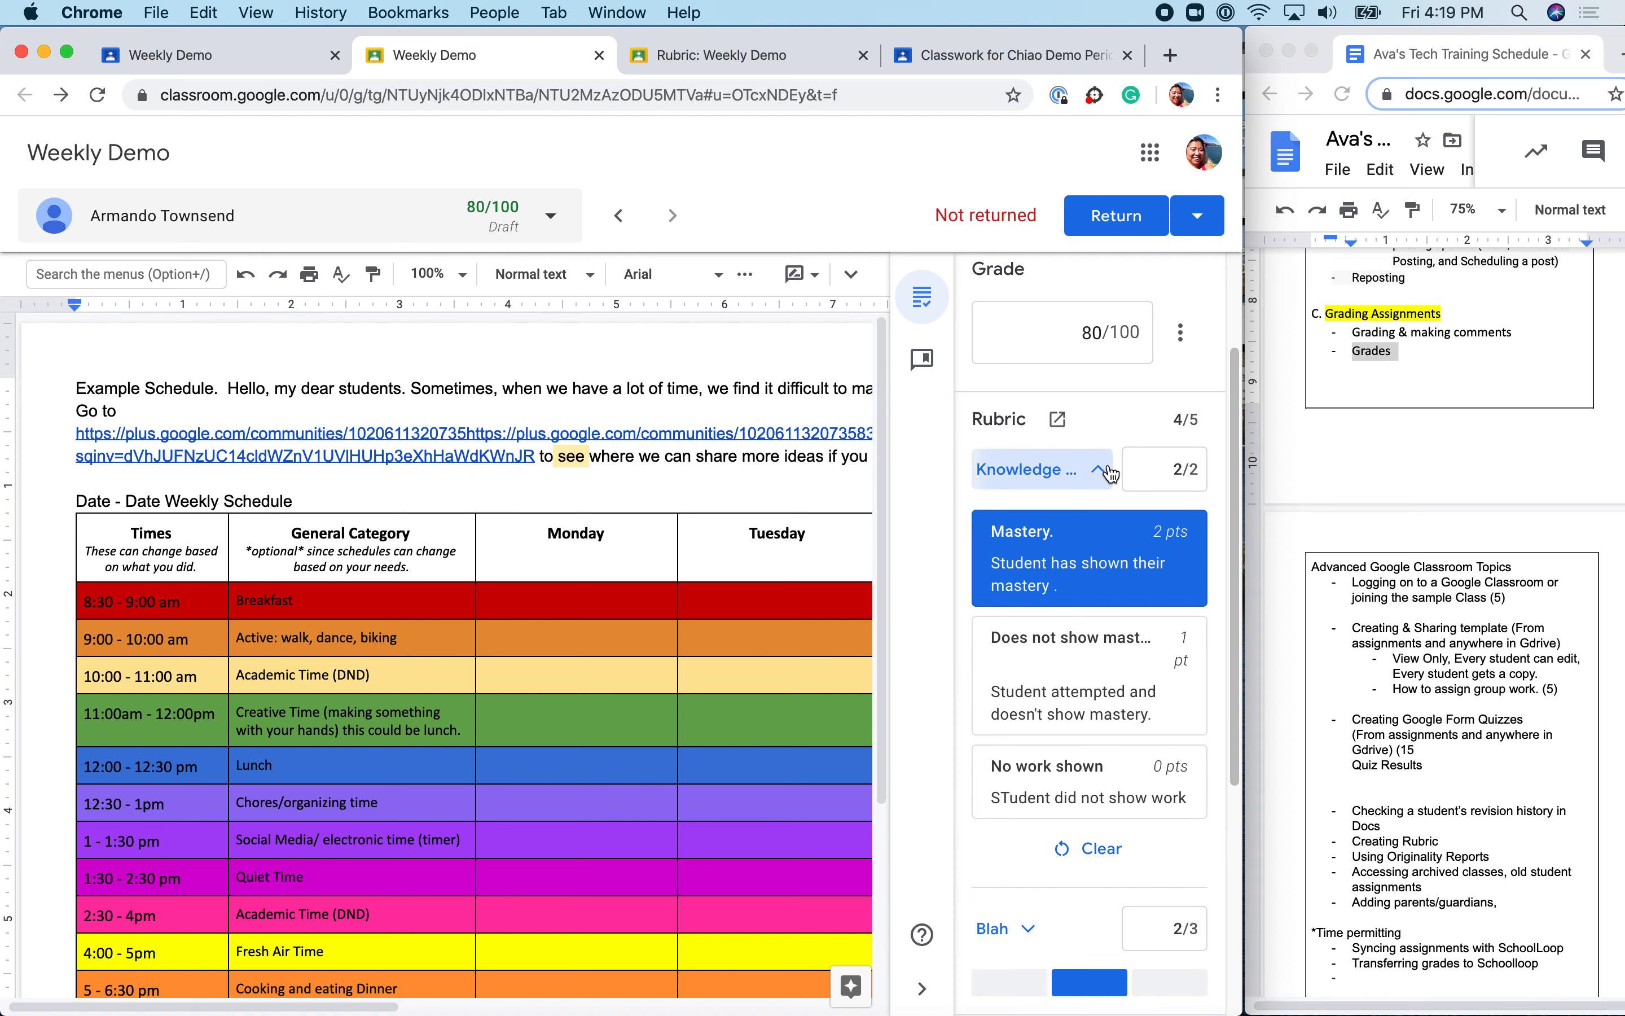
click(1108, 472)
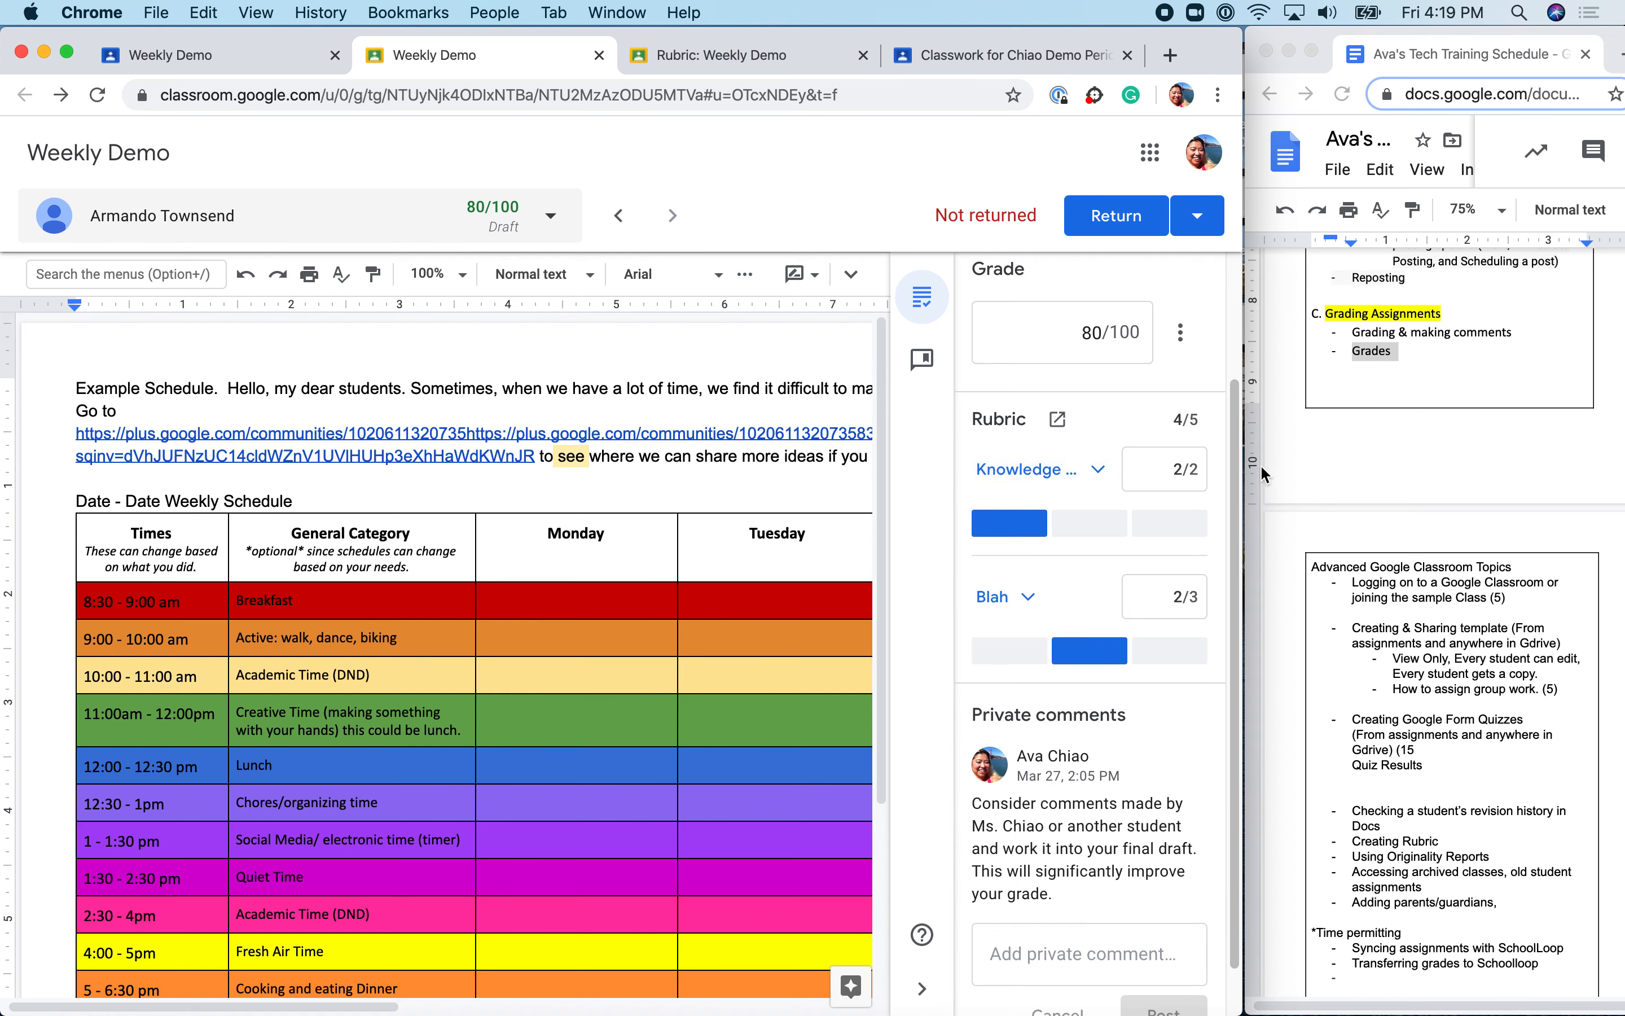
Widen the grading window, clear the selected rating of the Knowledge criterion and collapse its level descriptions.
drag(1243, 470, 1595, 410)
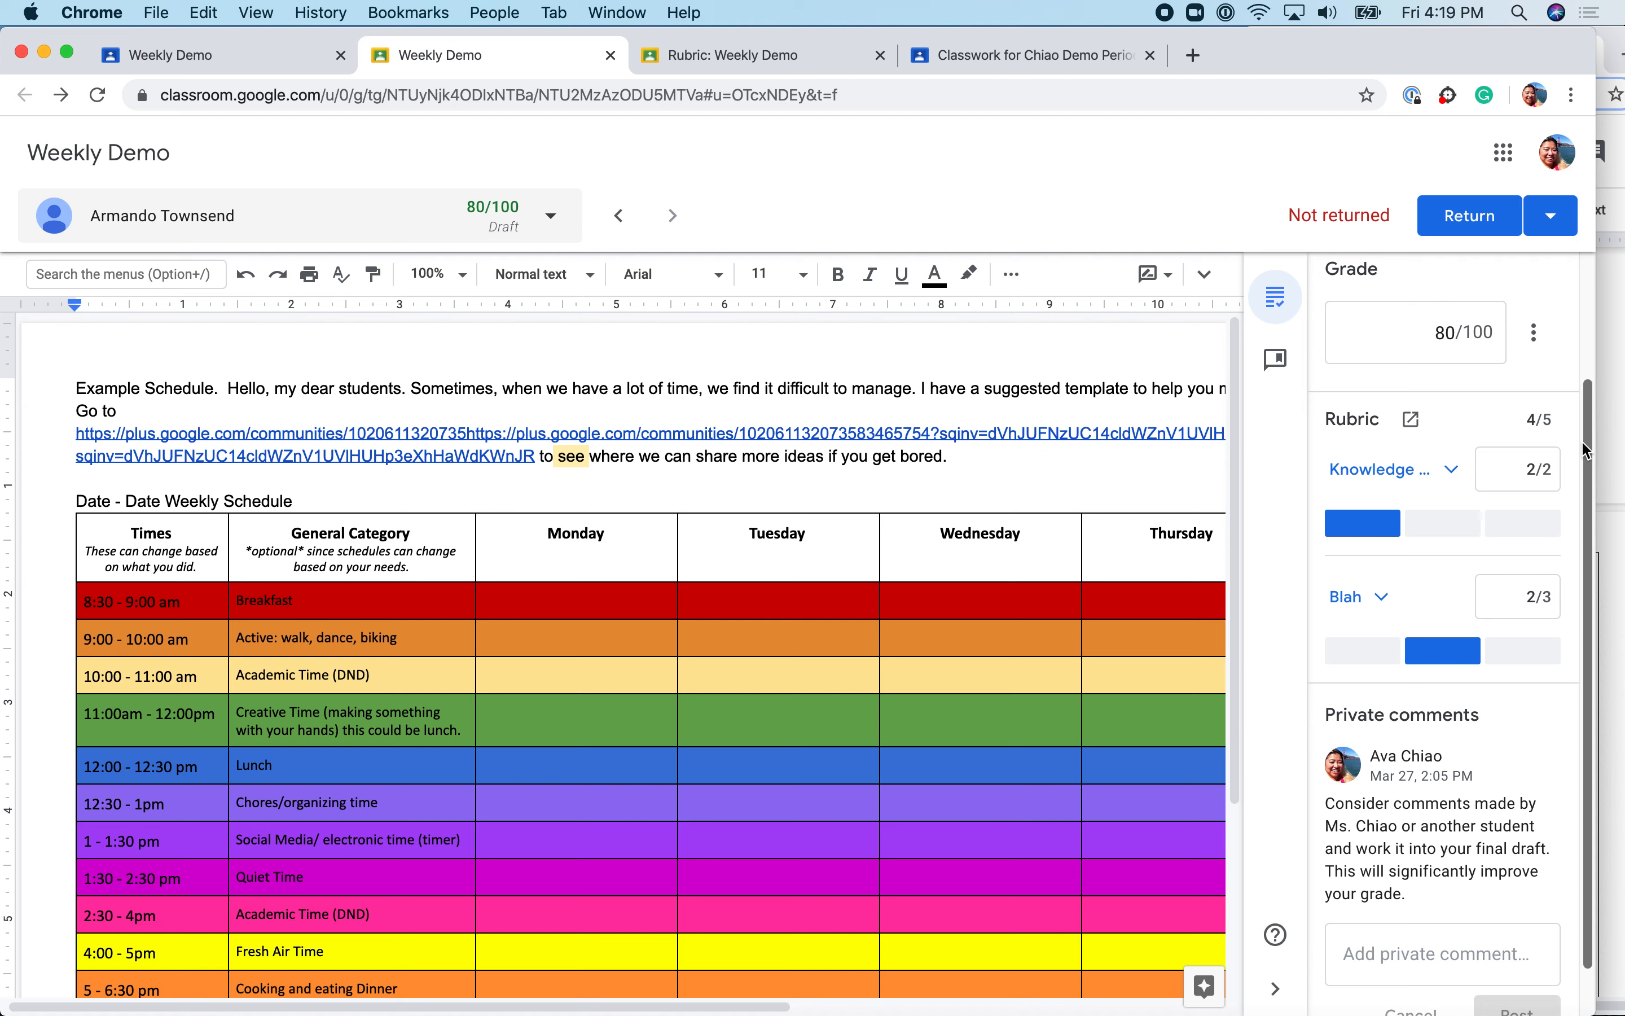
click(1451, 470)
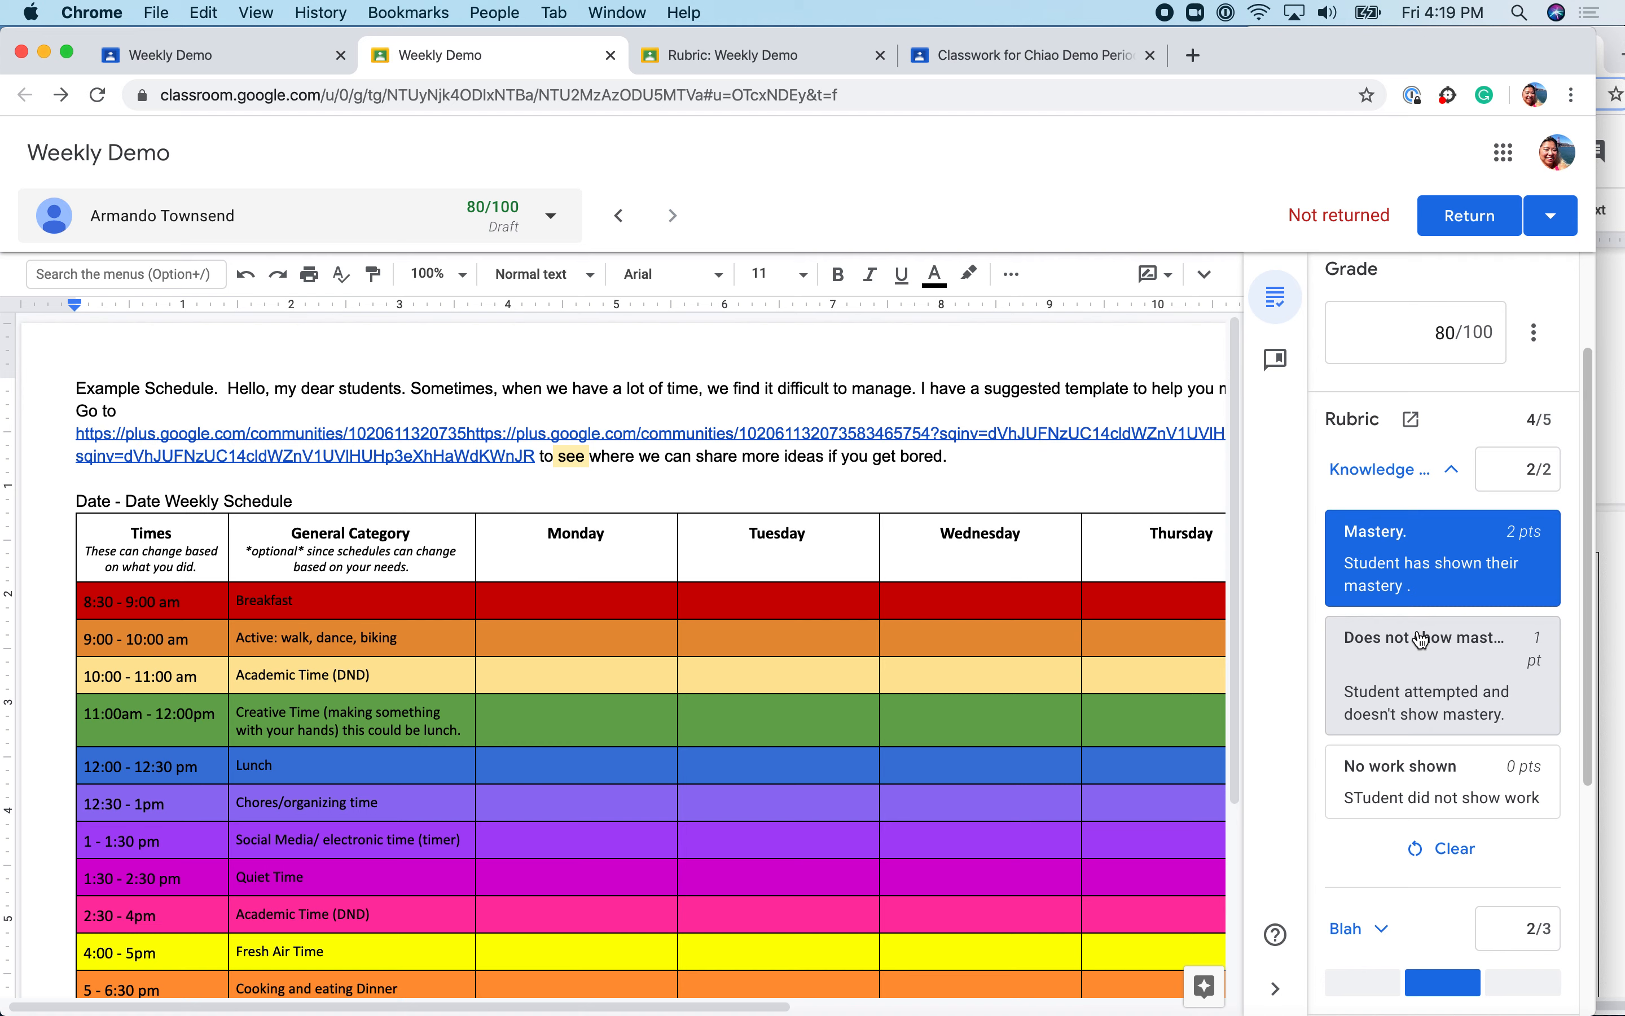
scroll(1421, 639, down, 4)
scroll(1451, 568, up, 2)
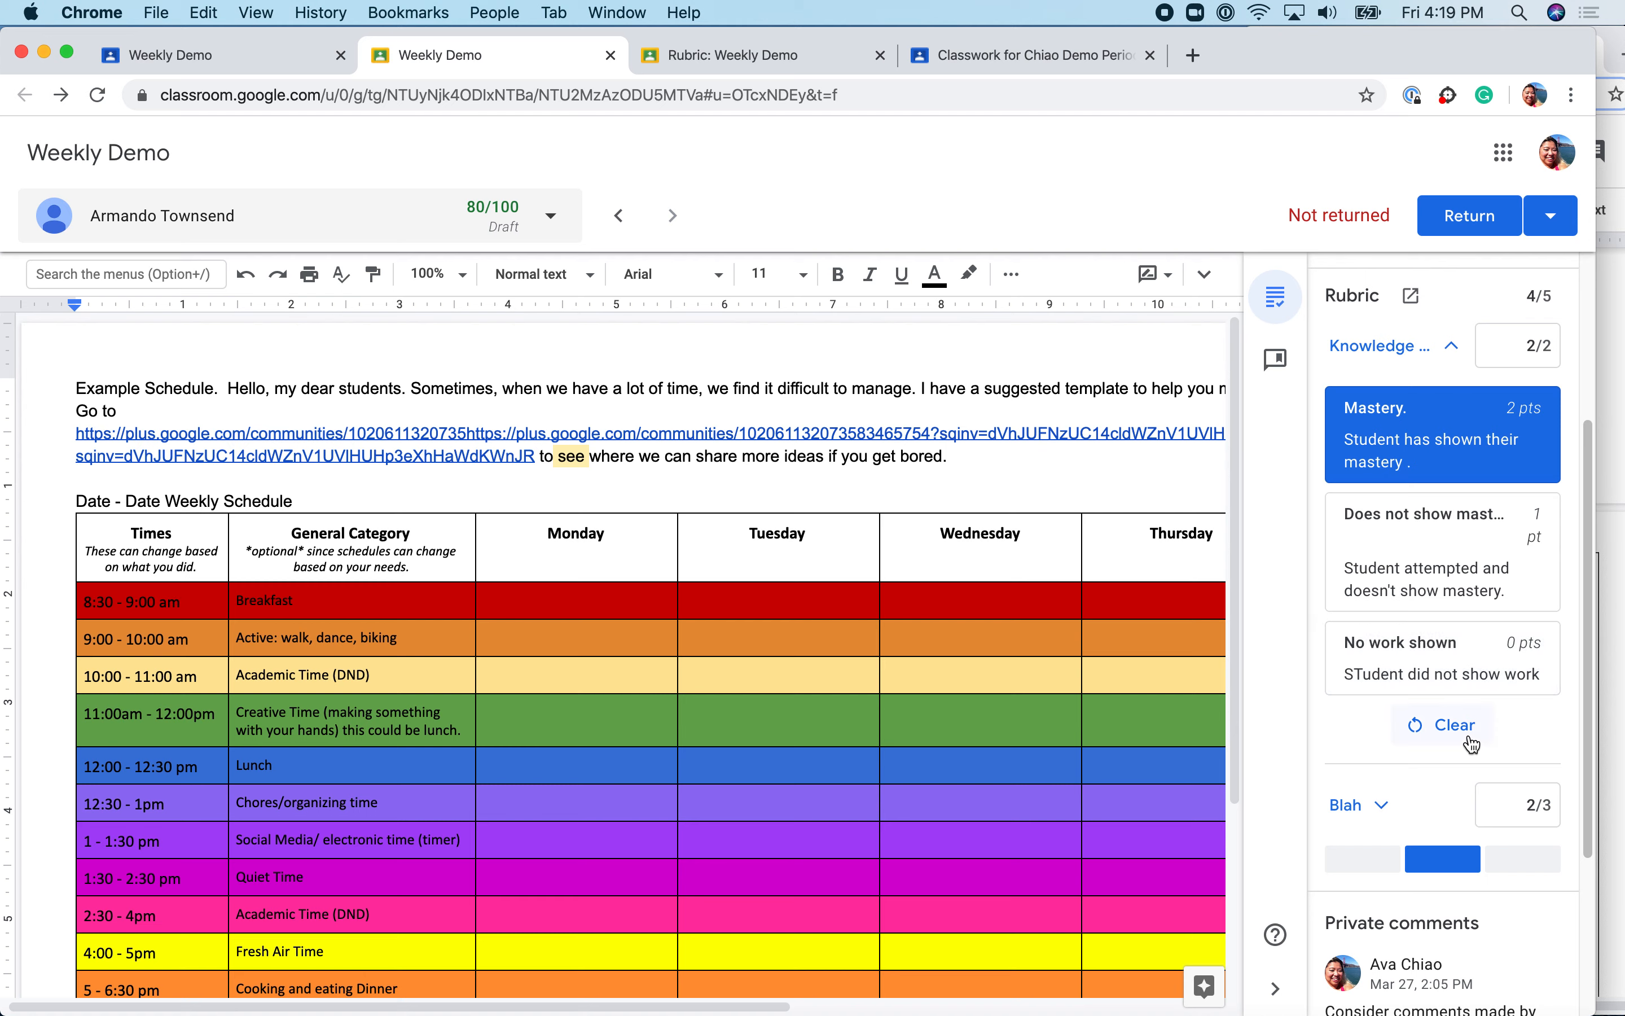
click(1451, 726)
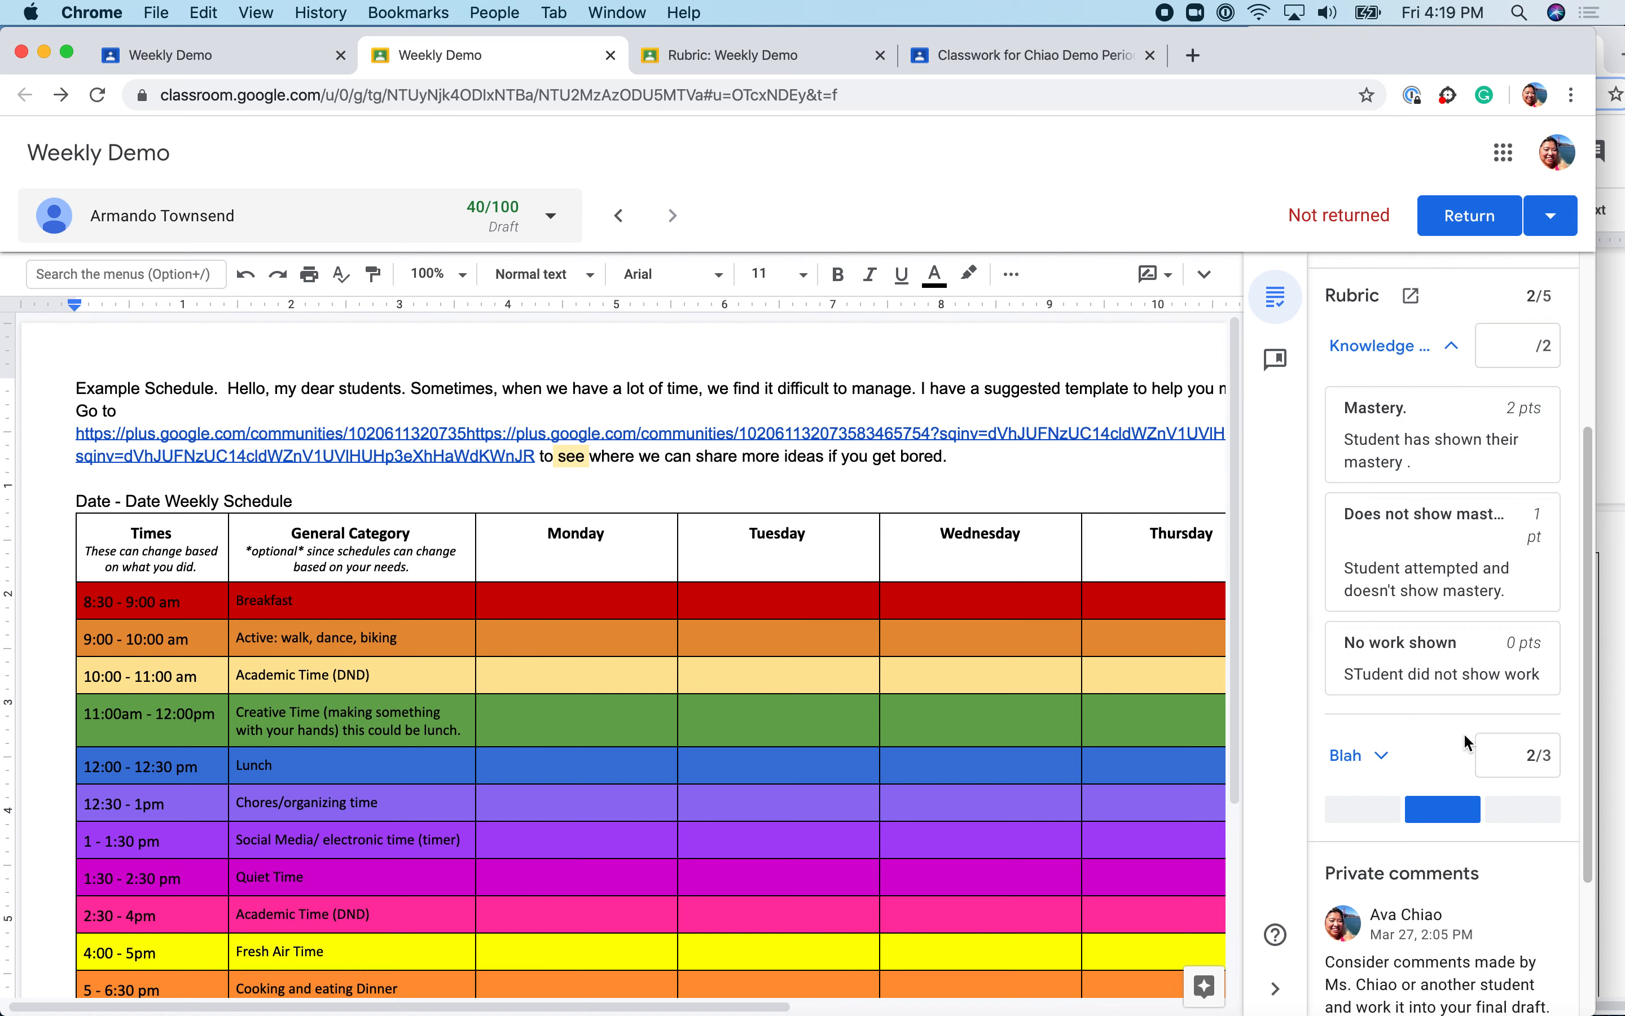
click(1417, 345)
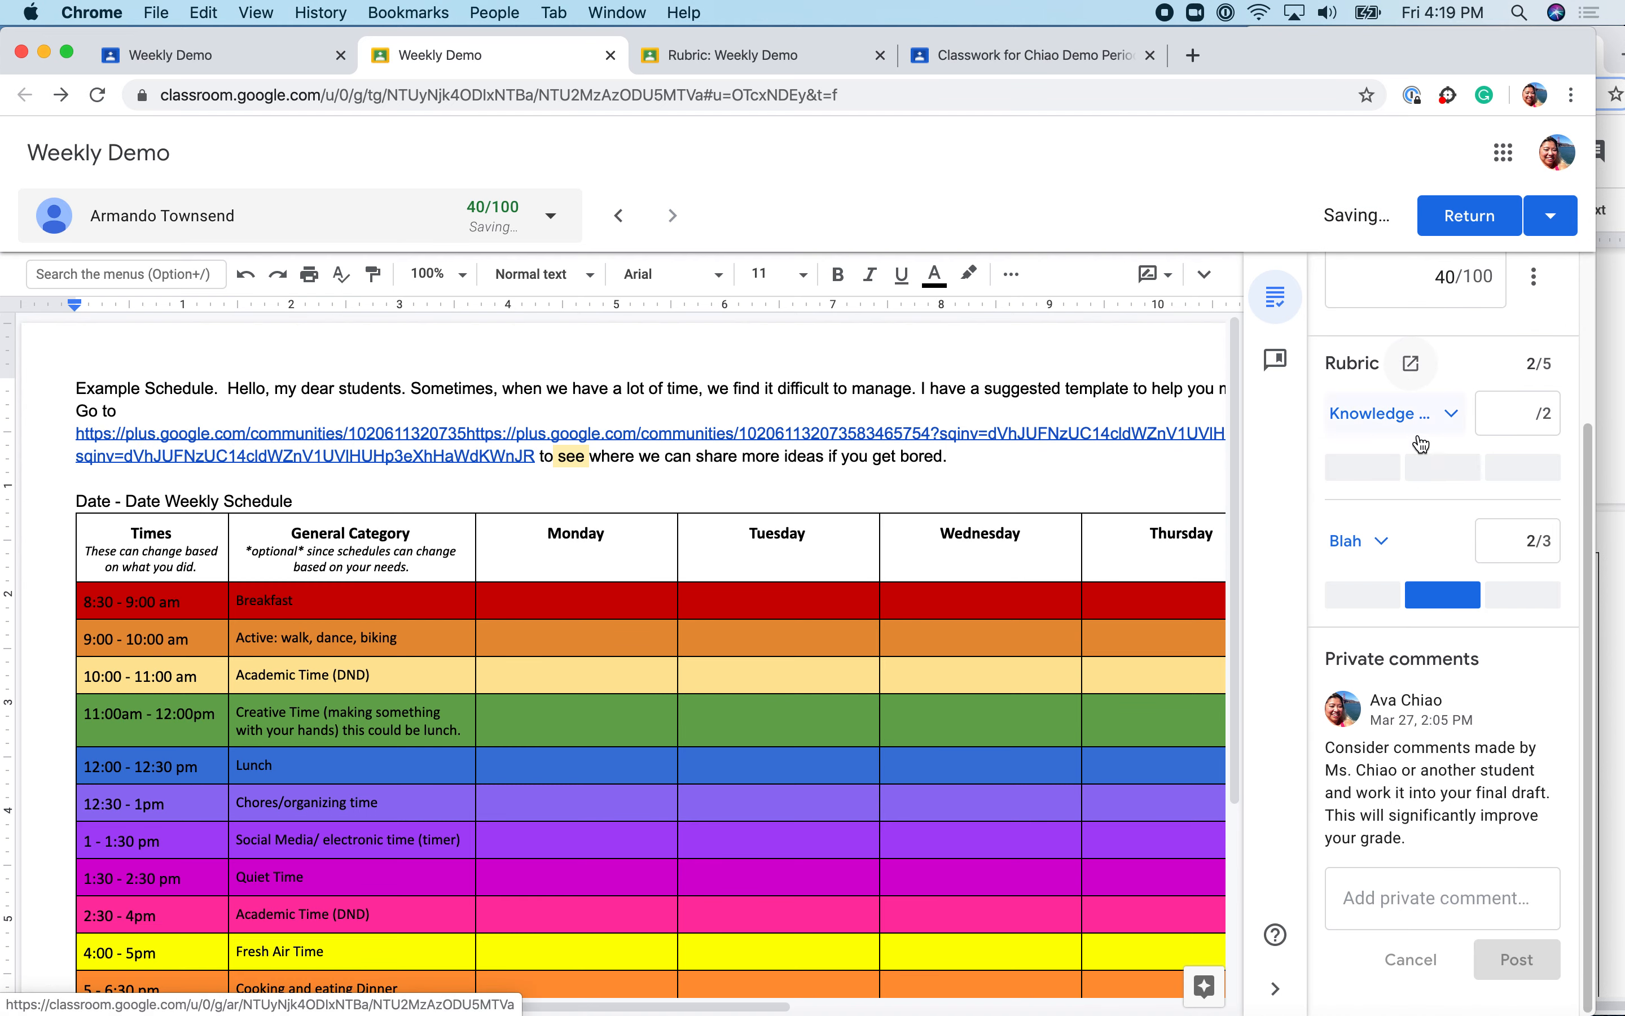
Review the criteria and level descriptions in the full-page Weekly Demo rubric, and return to the student's submission.
scroll(1427, 524, up, 3)
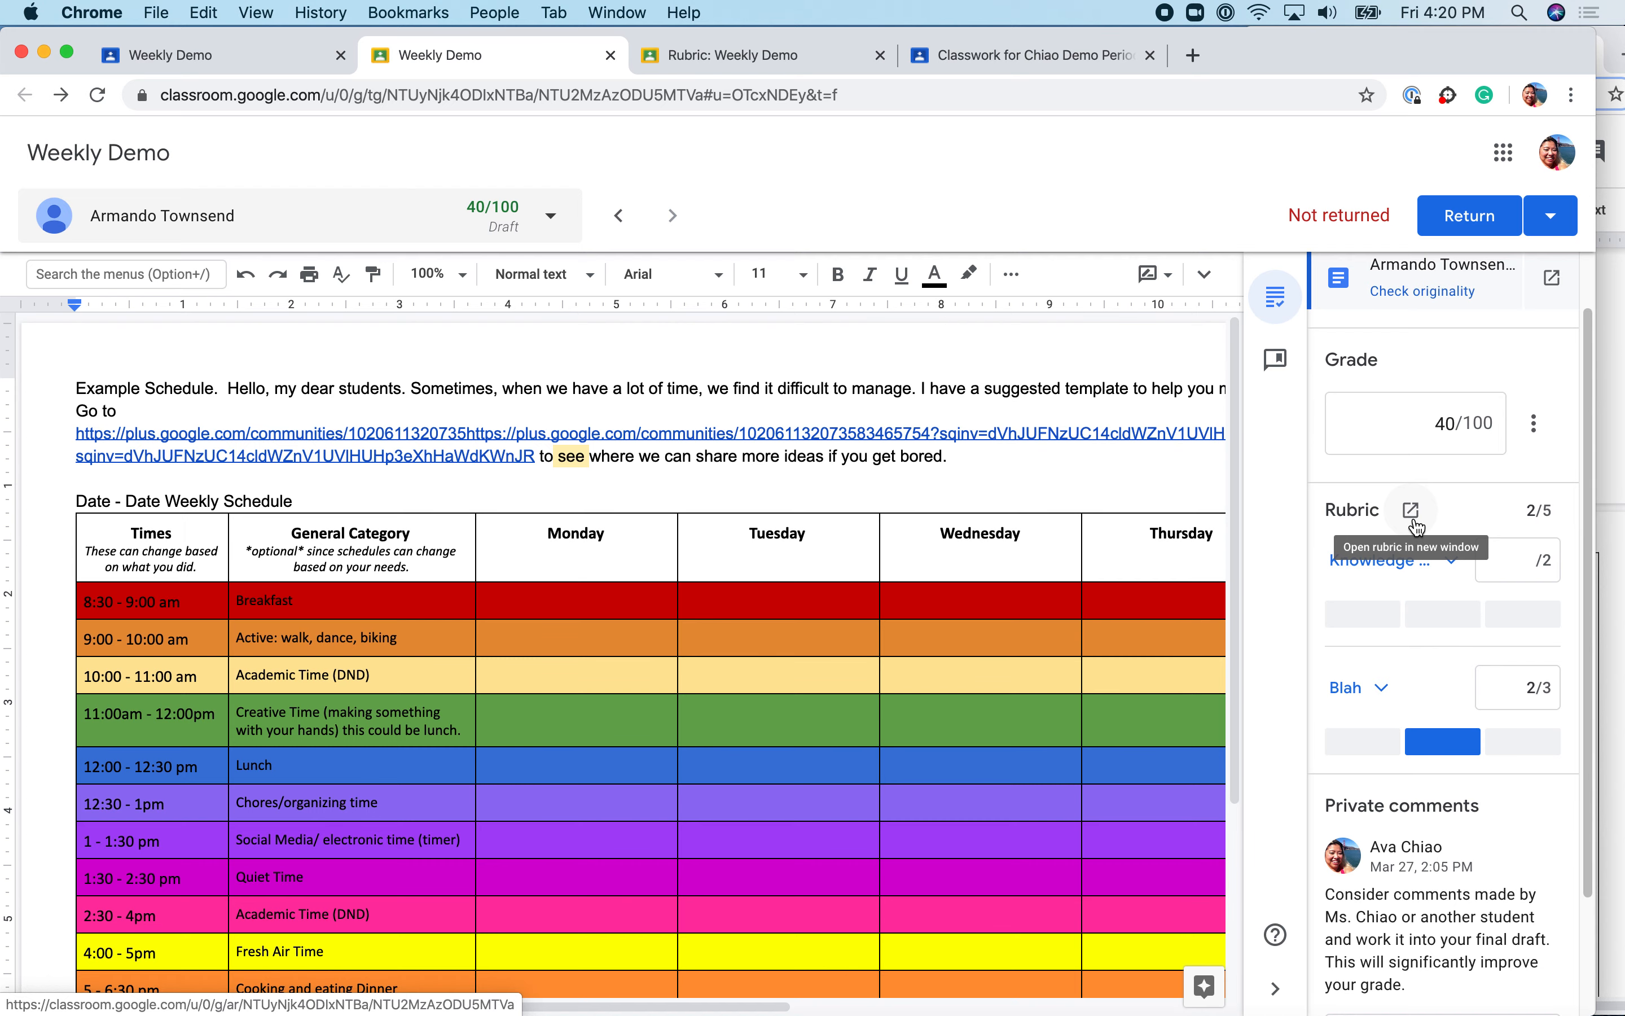
click(736, 67)
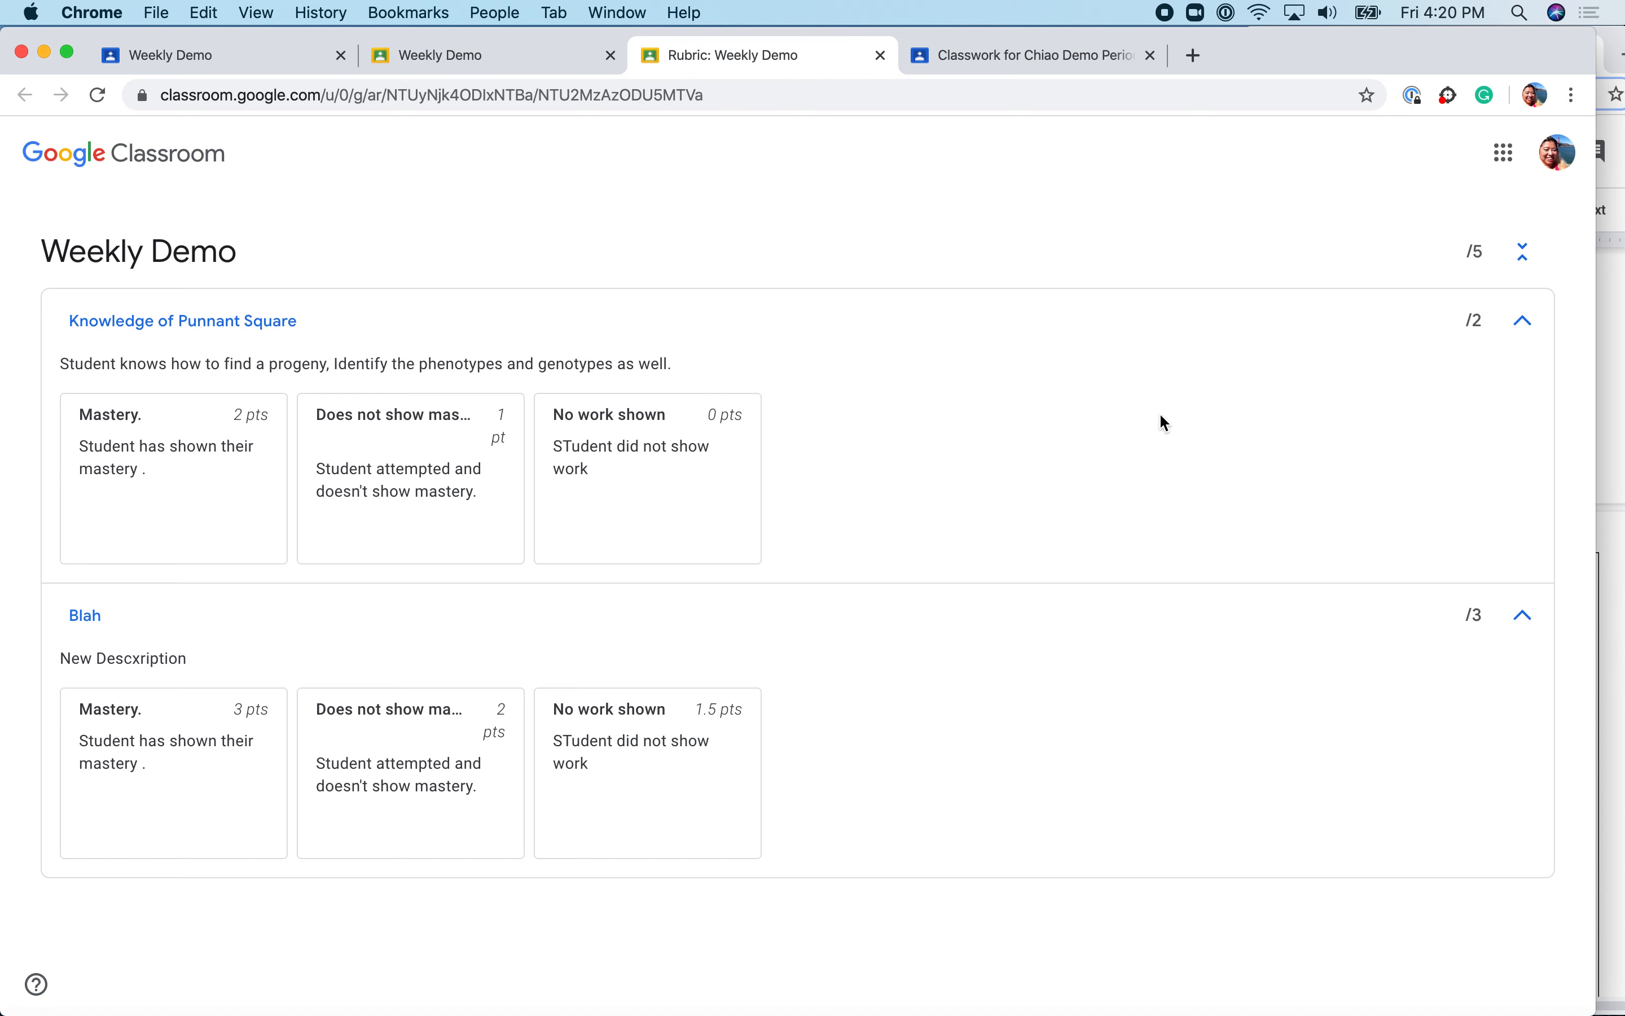
click(467, 57)
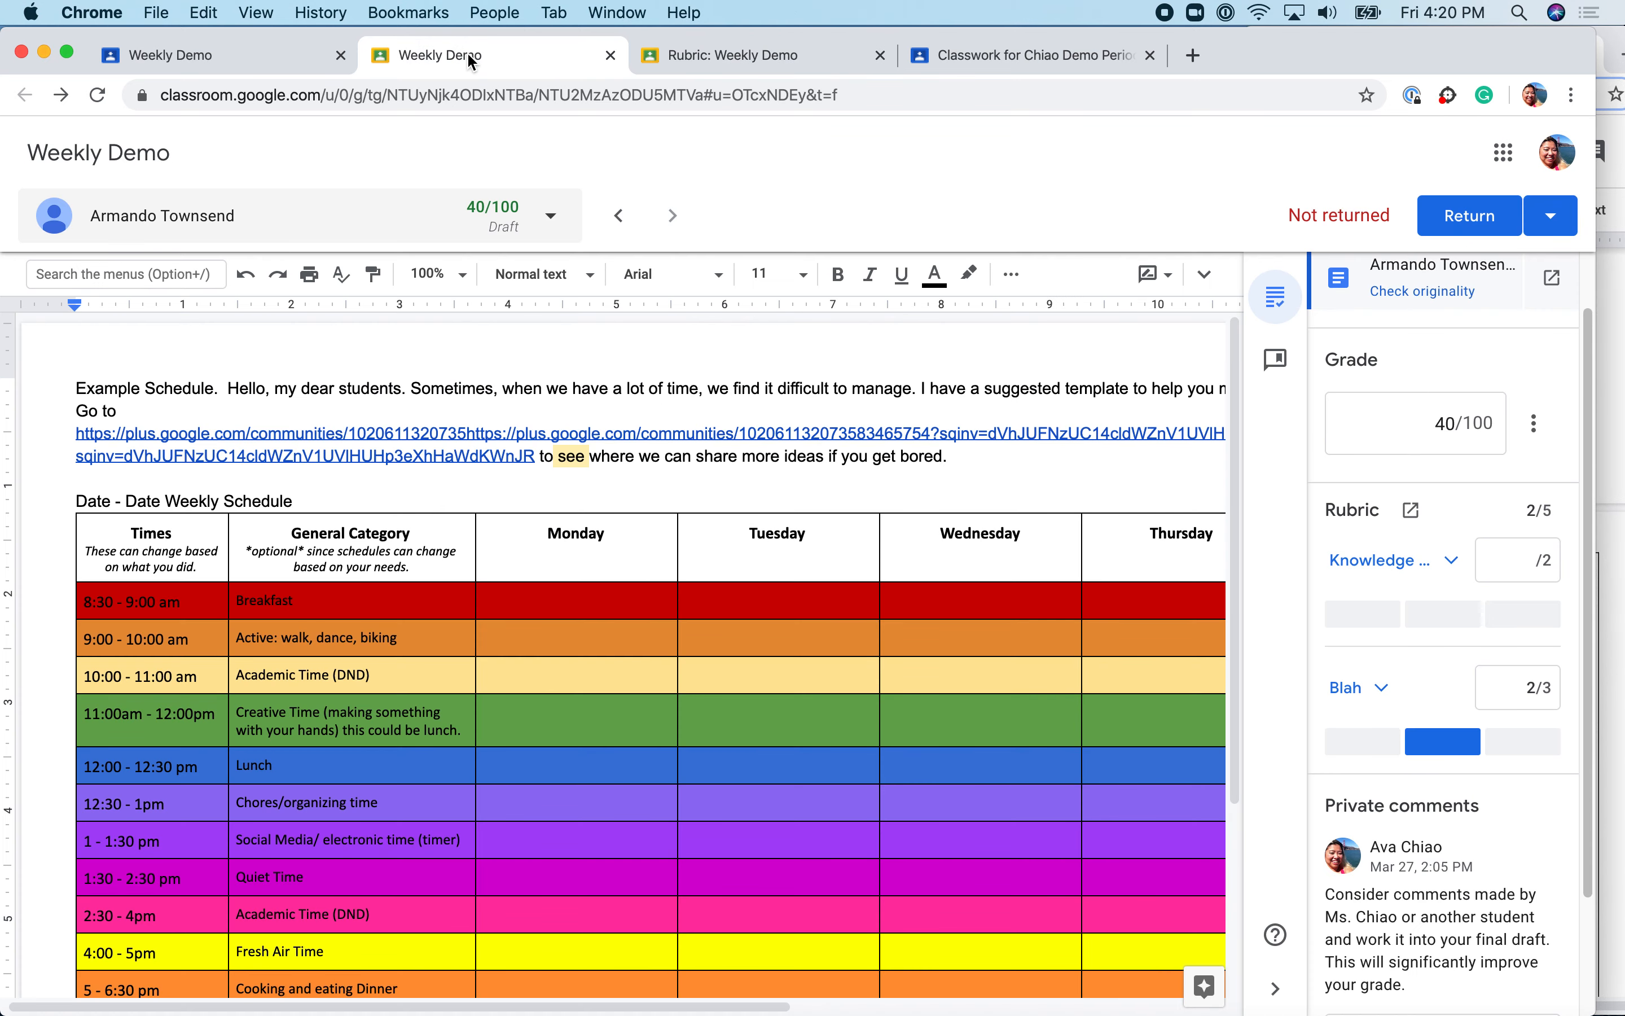
click(683, 60)
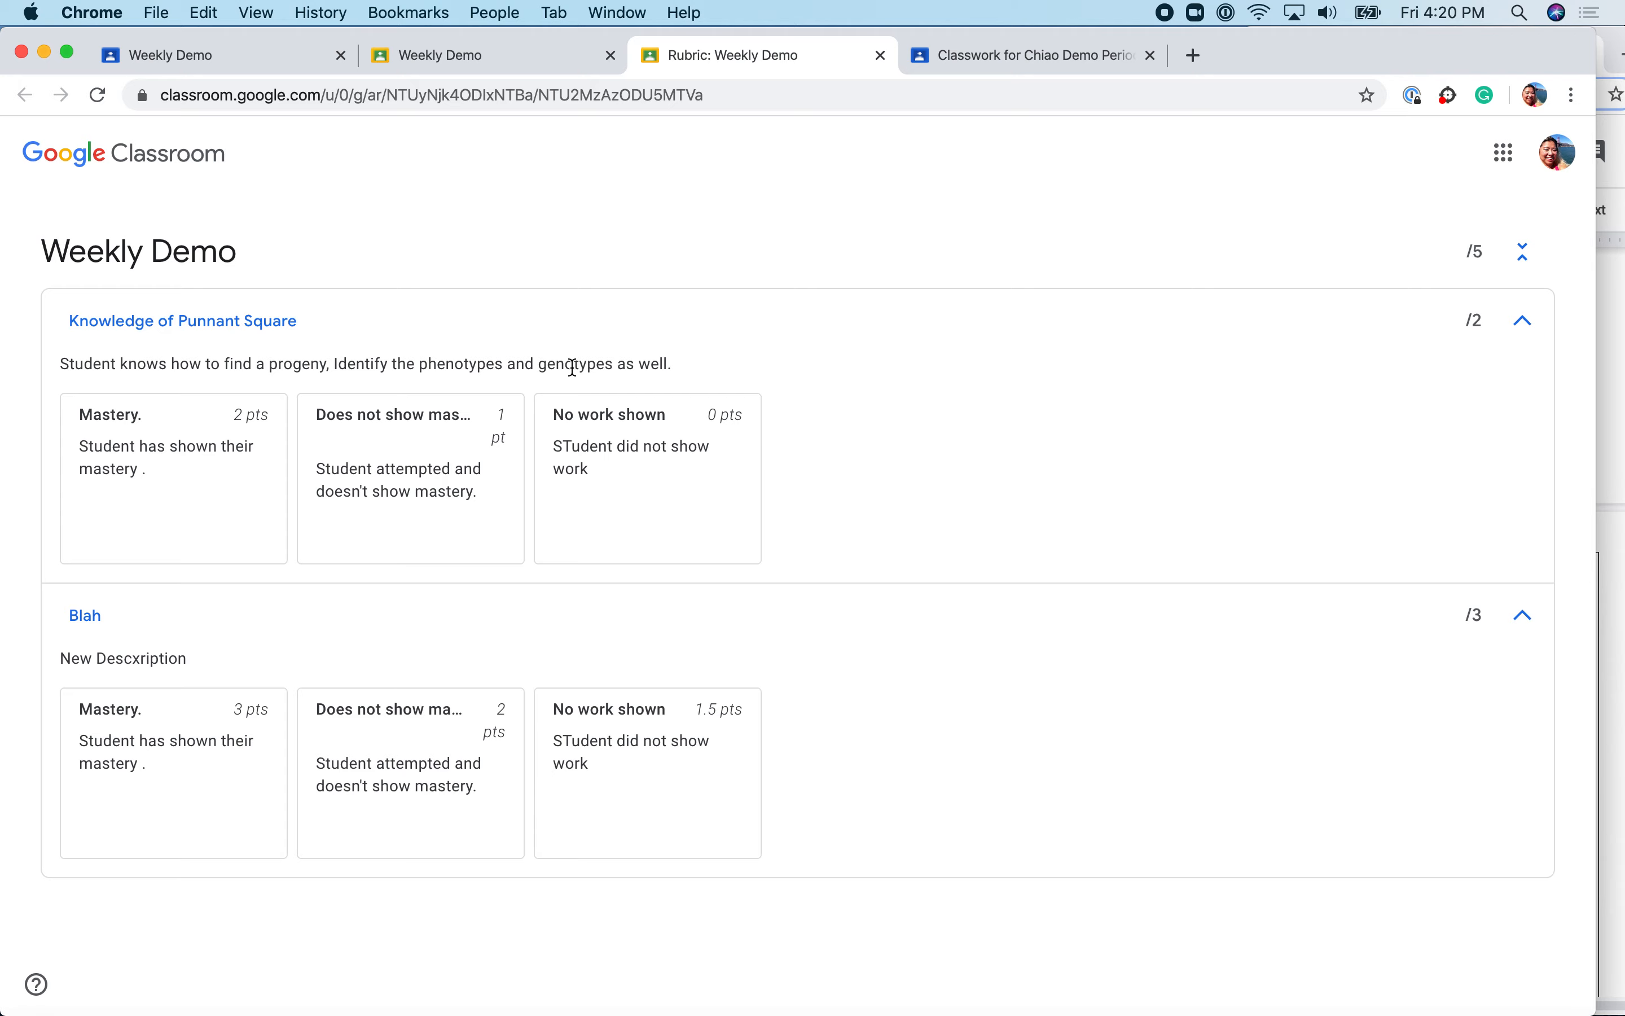
click(516, 52)
click(732, 55)
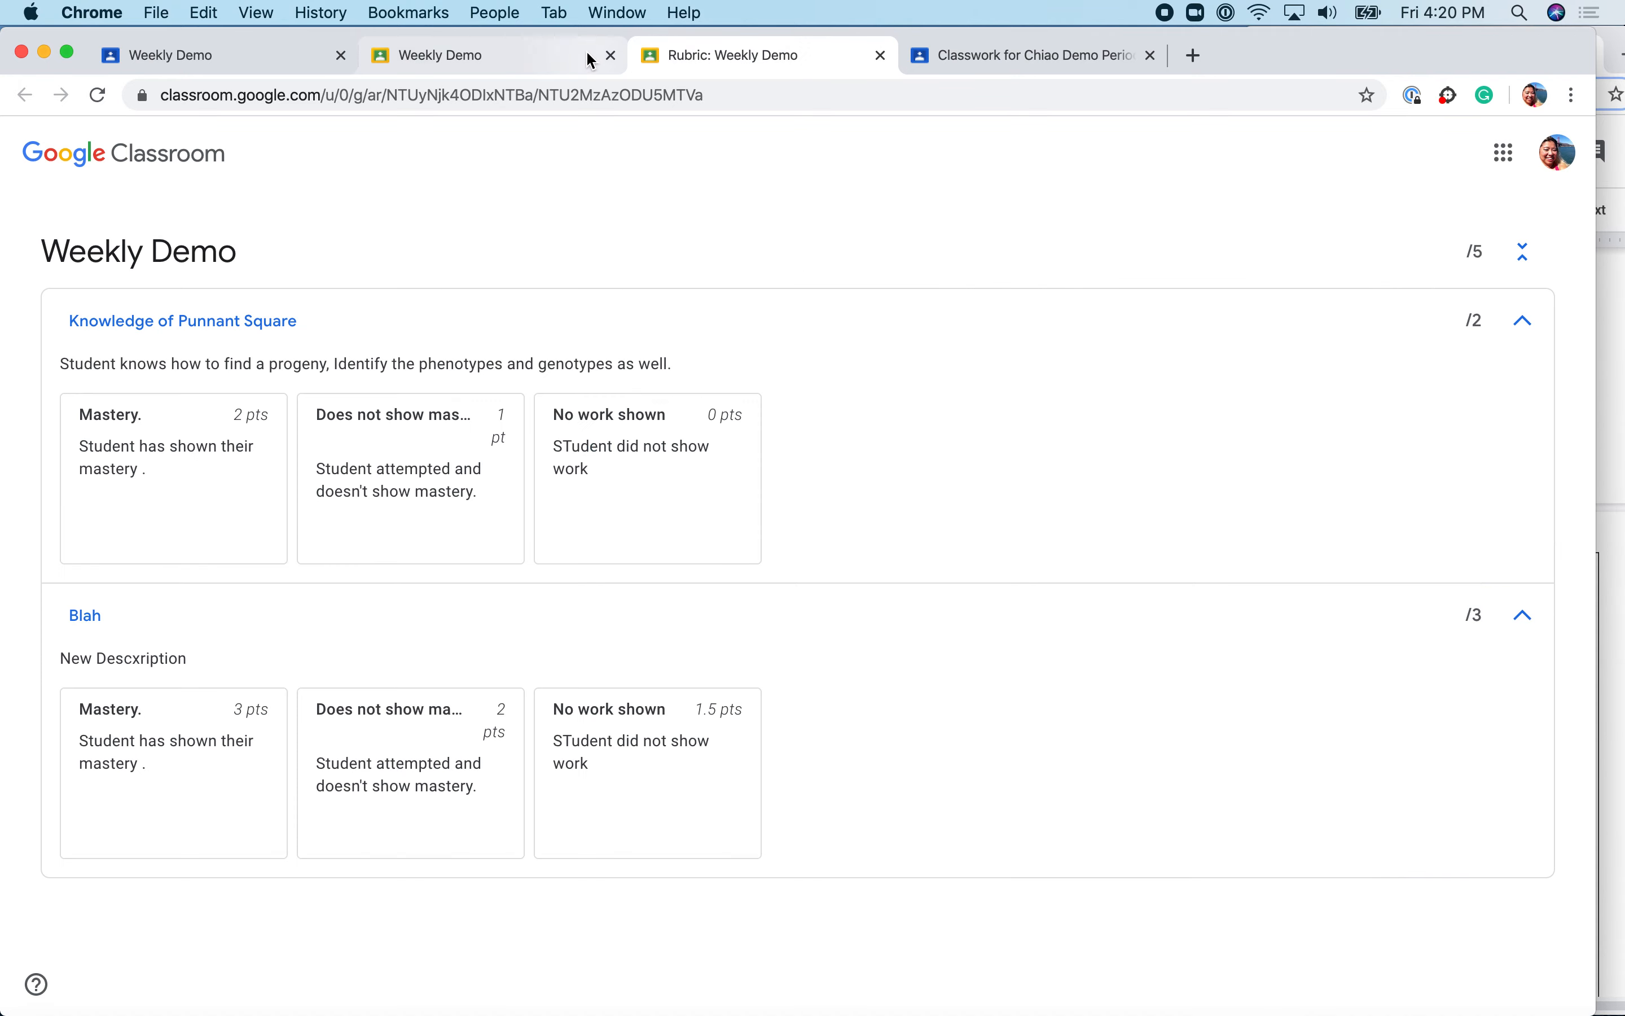
click(587, 60)
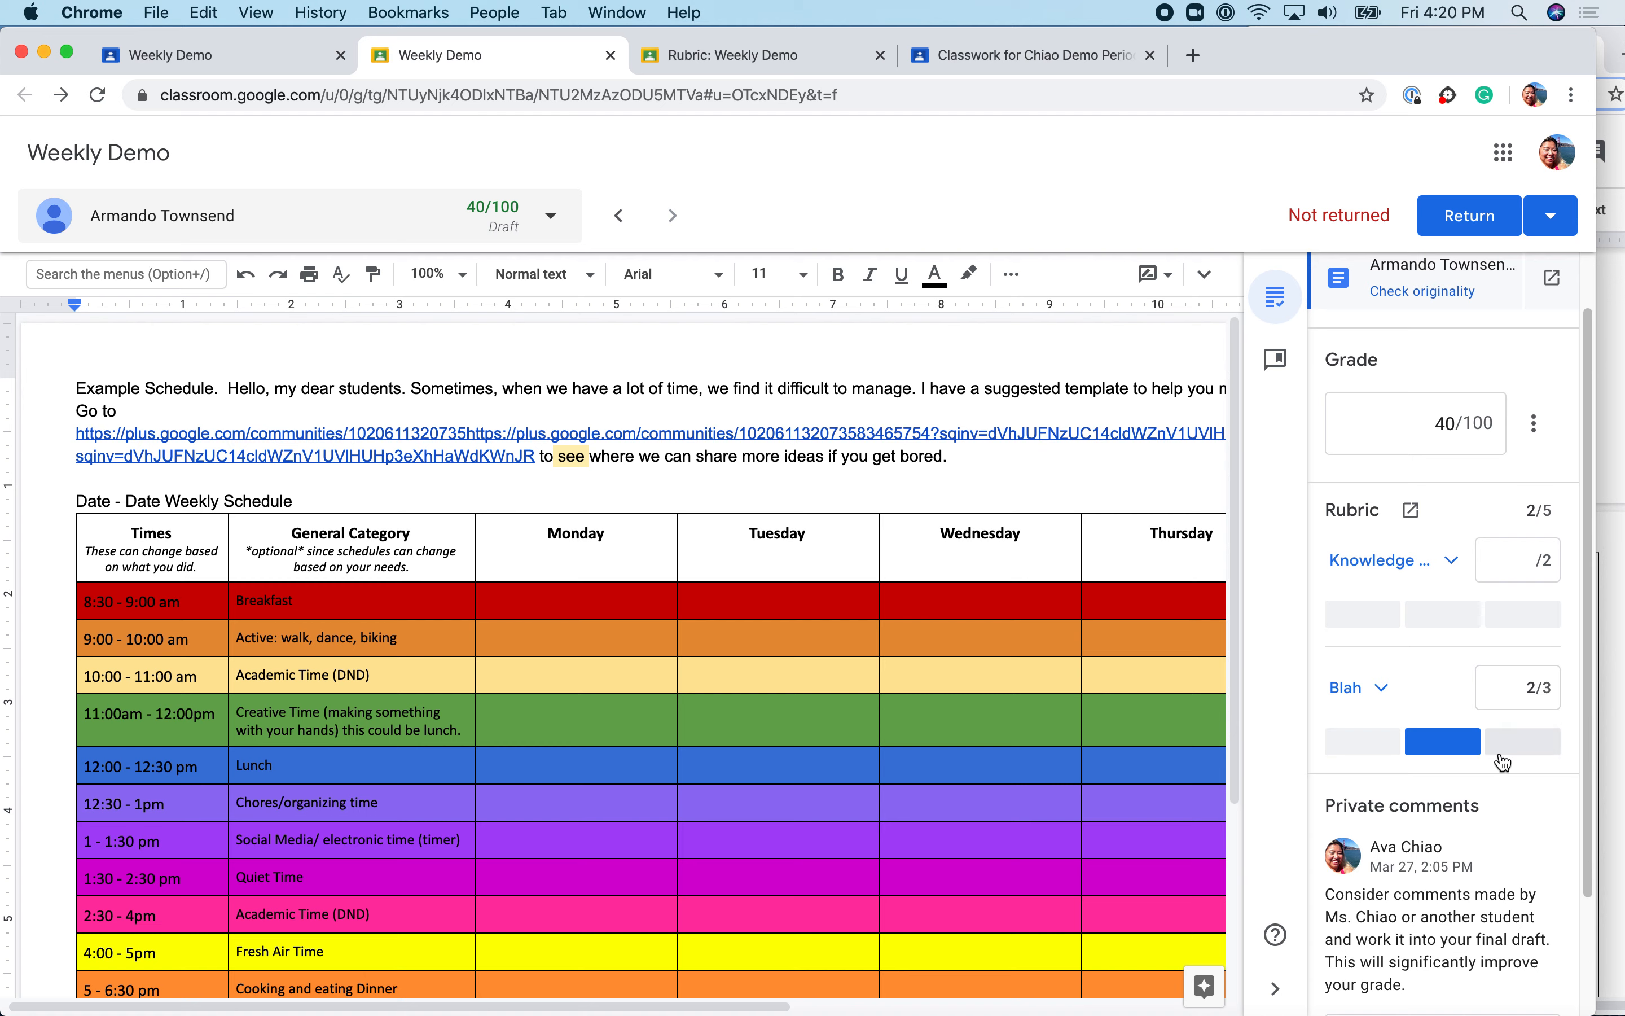
Expand the Blah criterion, try the No work shown level, set the rating to Mastery (3 points) and collapse the level descriptions.
click(1383, 705)
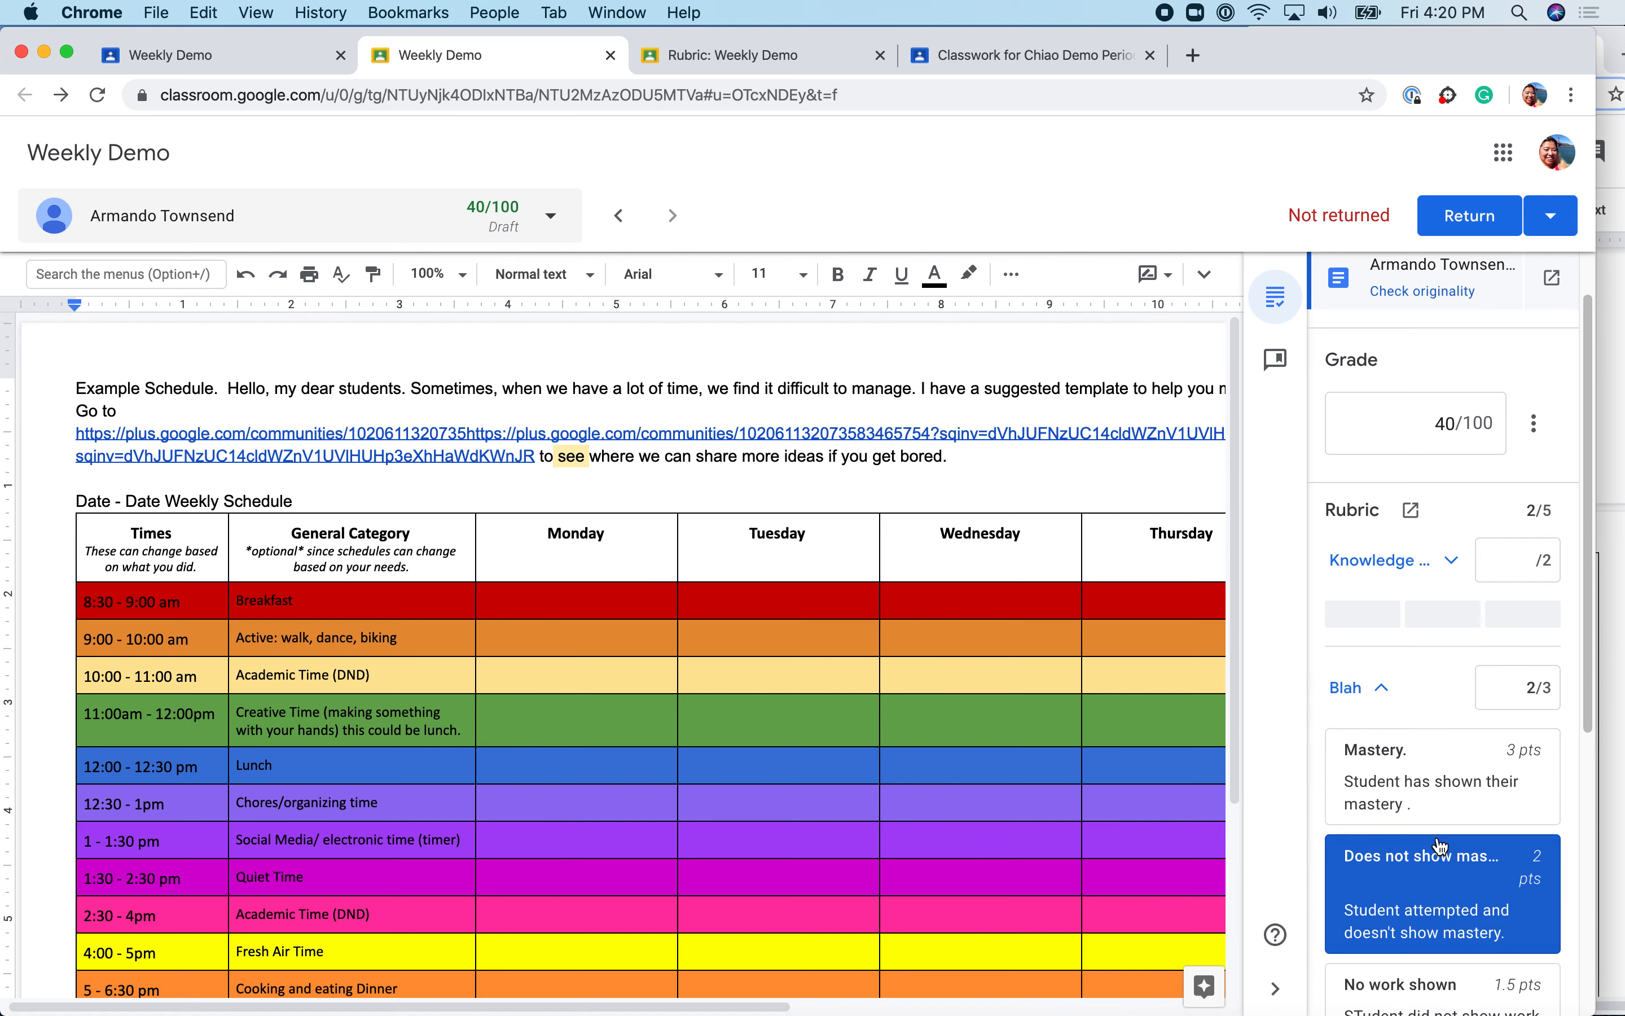
scroll(1410, 840, down, 5)
click(1430, 665)
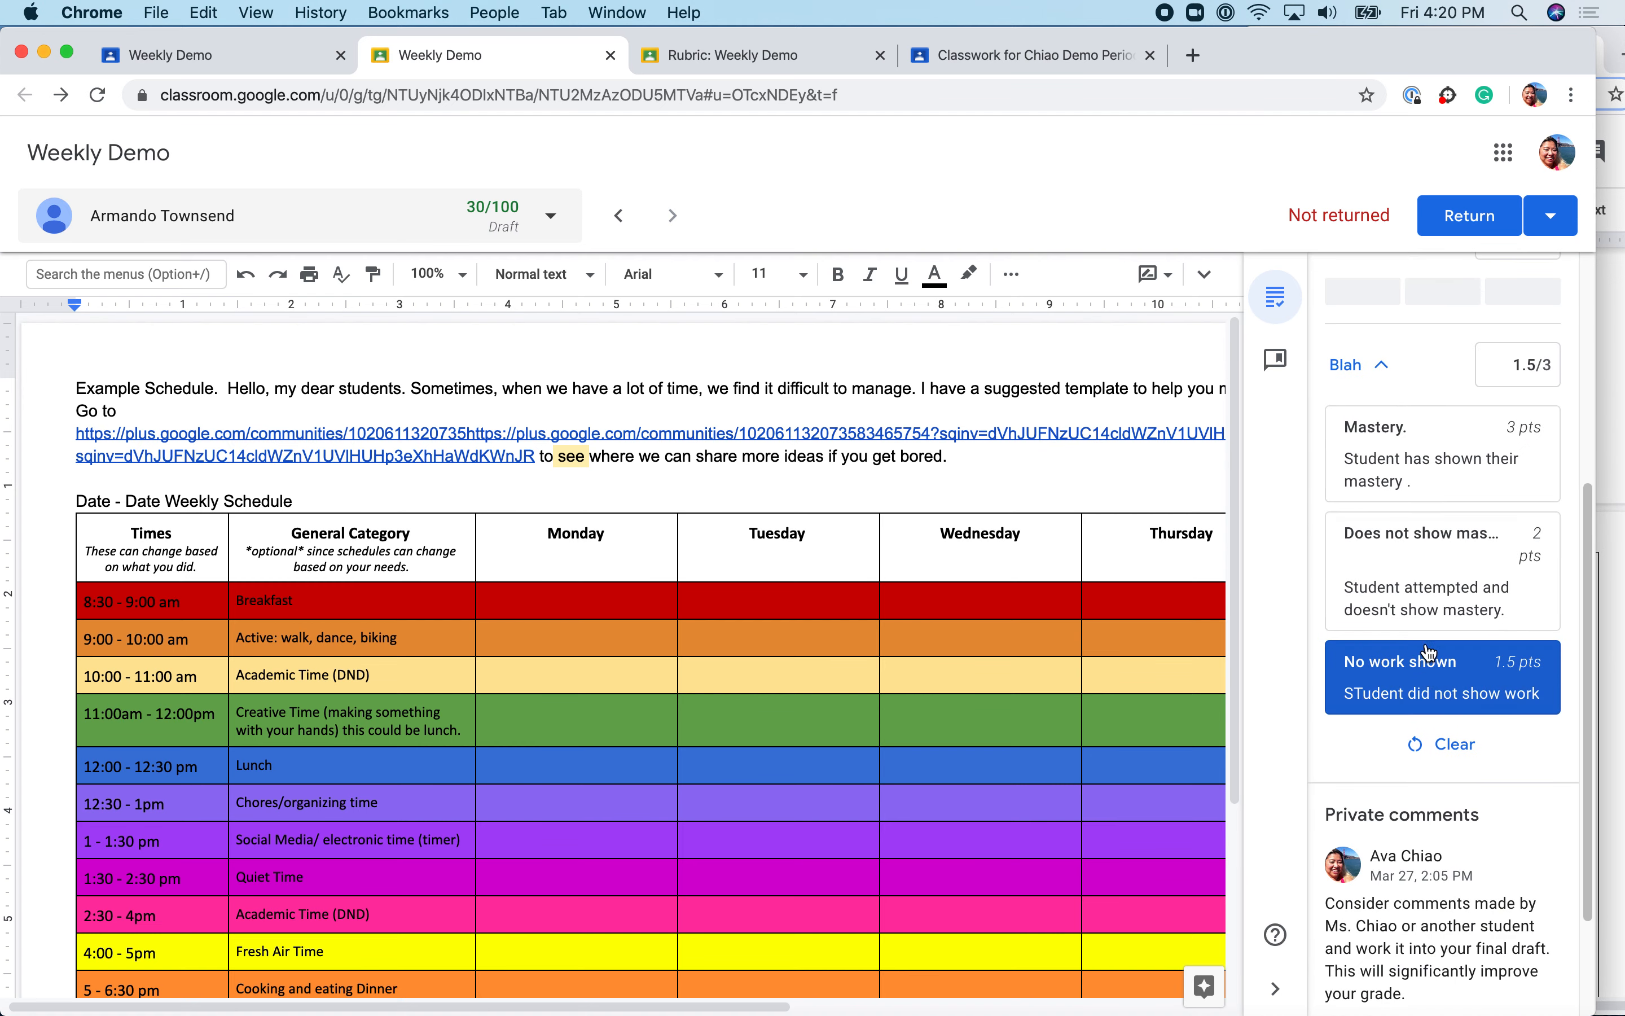
click(1449, 457)
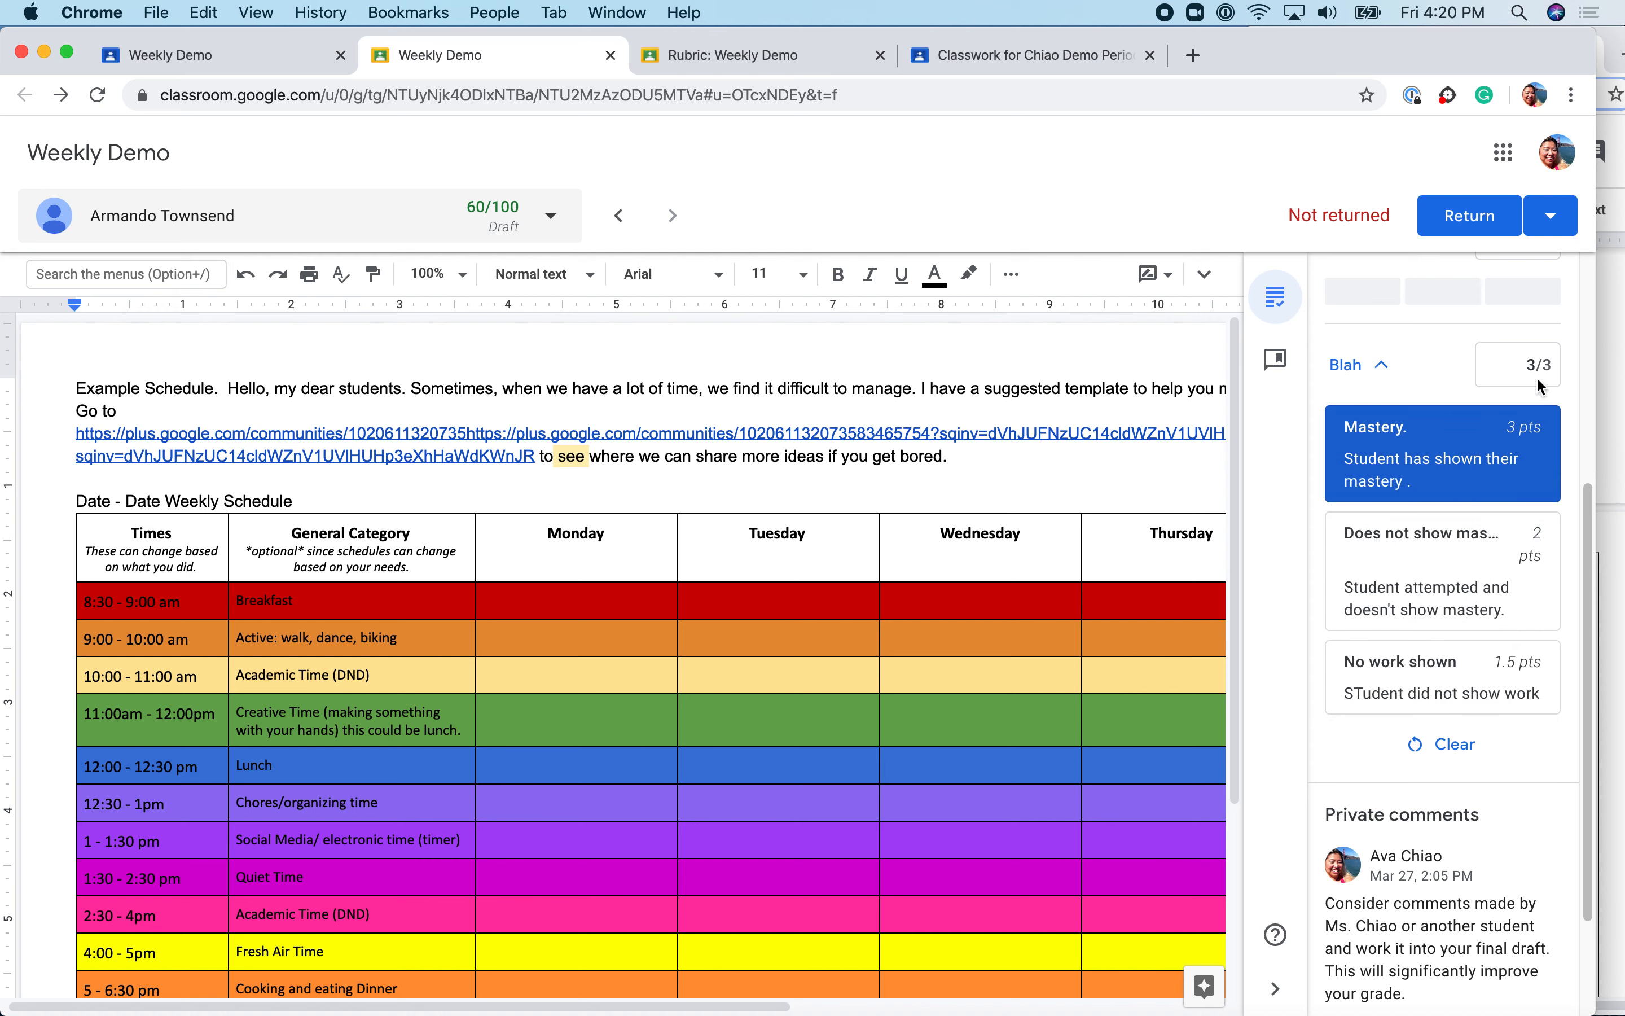
click(1382, 370)
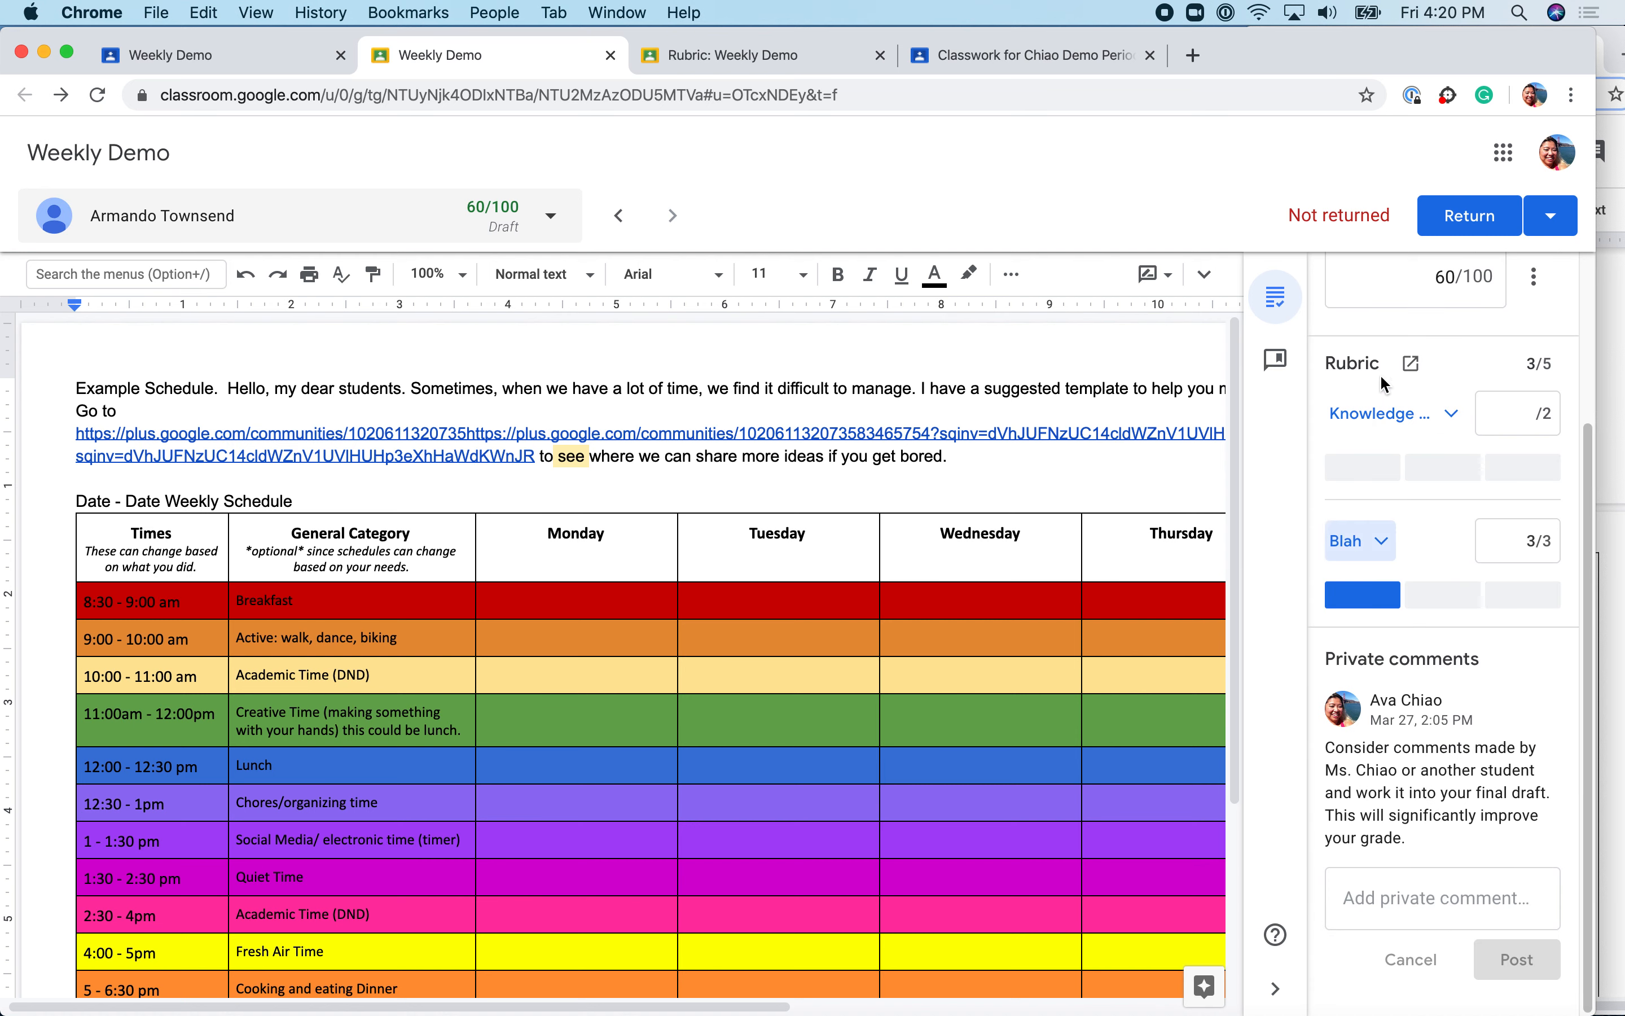
scroll(1473, 707, up, 1)
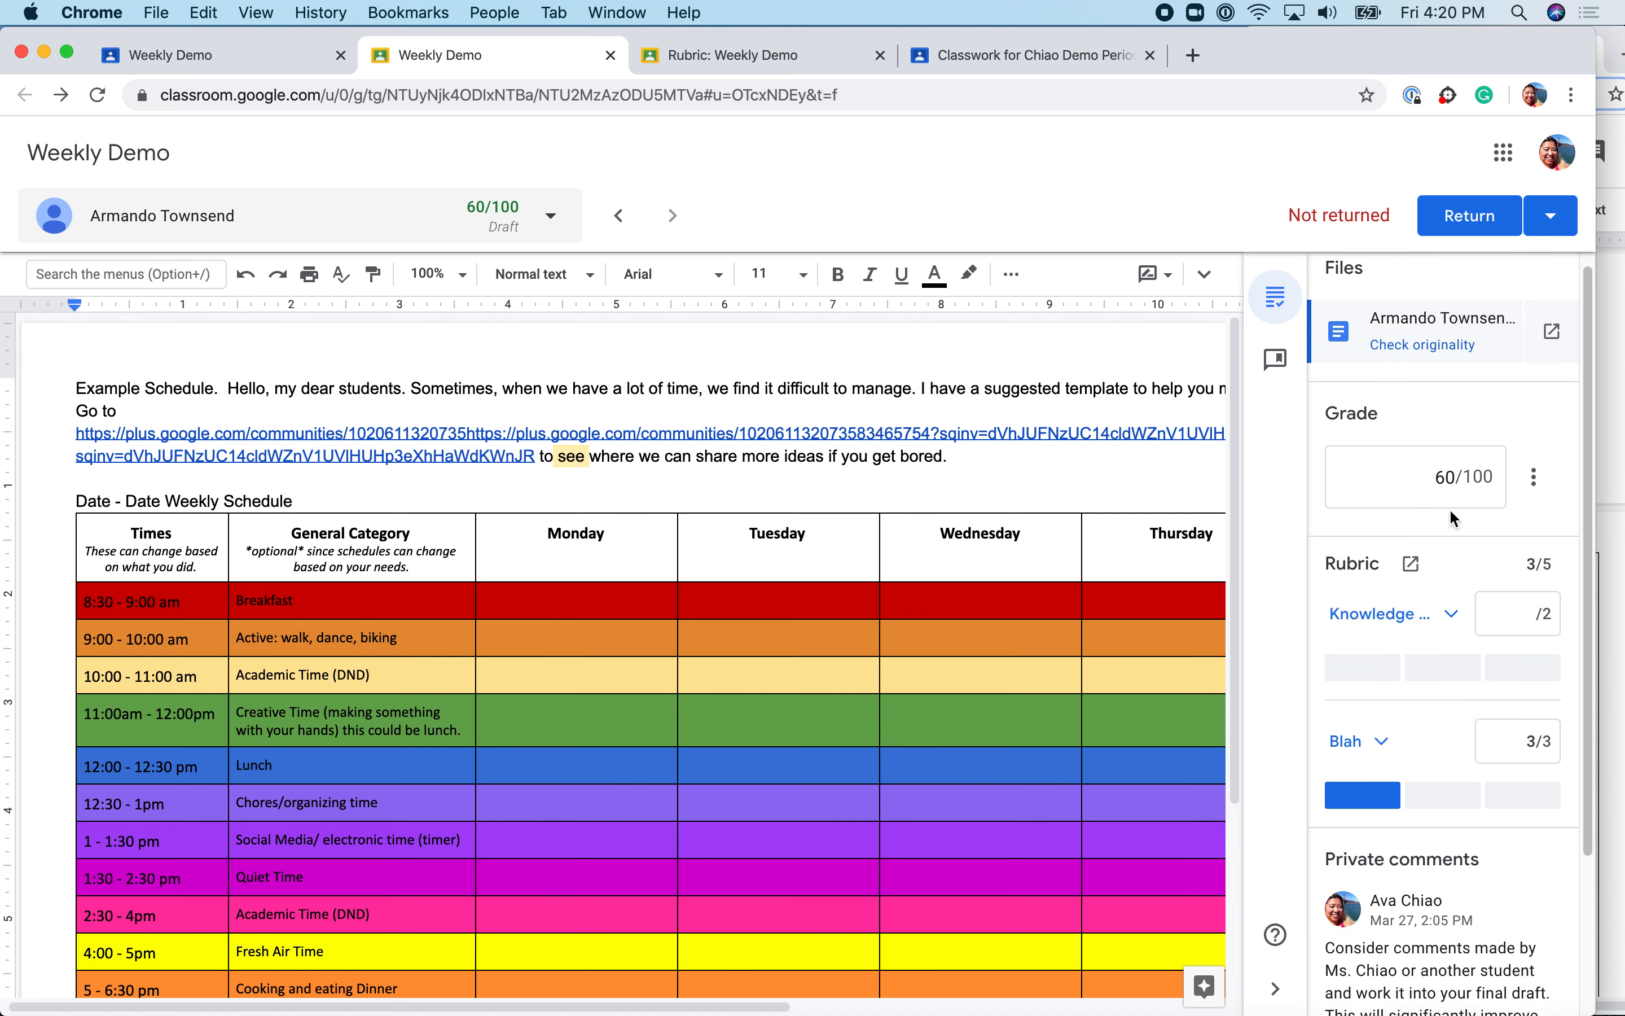
Browse the saved feedback in the comment bank and copy the "blah blah" comment to the clipboard.
scroll(1452, 512, down, 2)
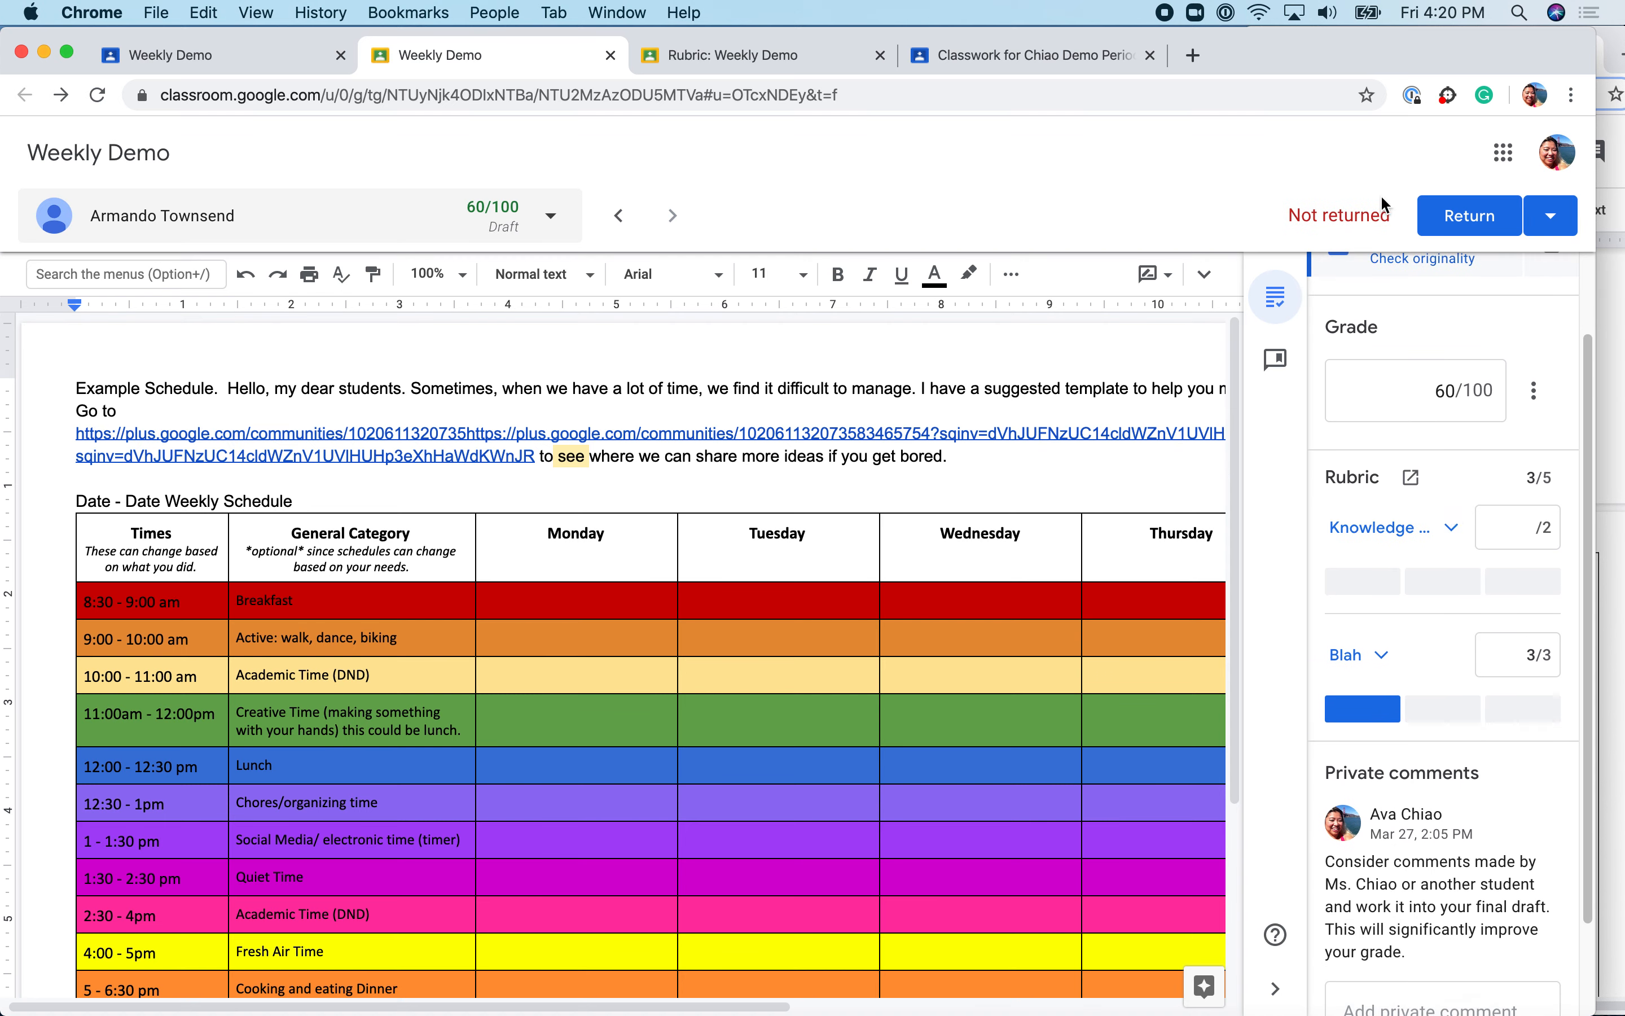
scroll(1392, 613, down, 2)
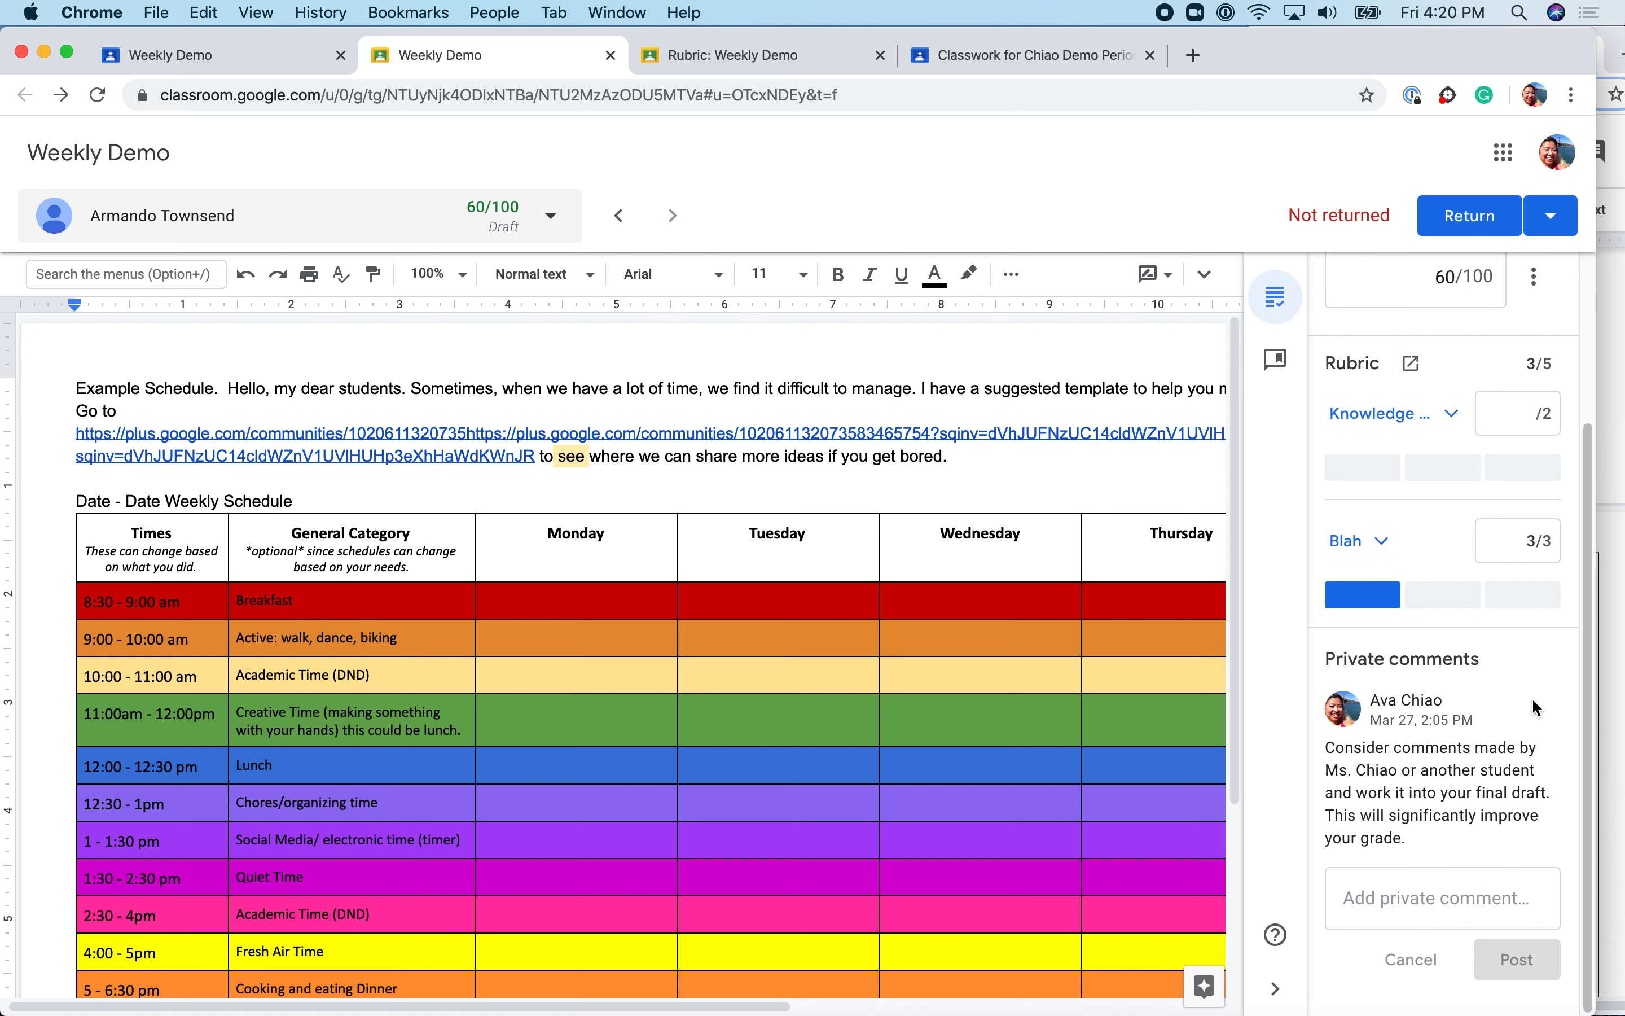
click(1452, 907)
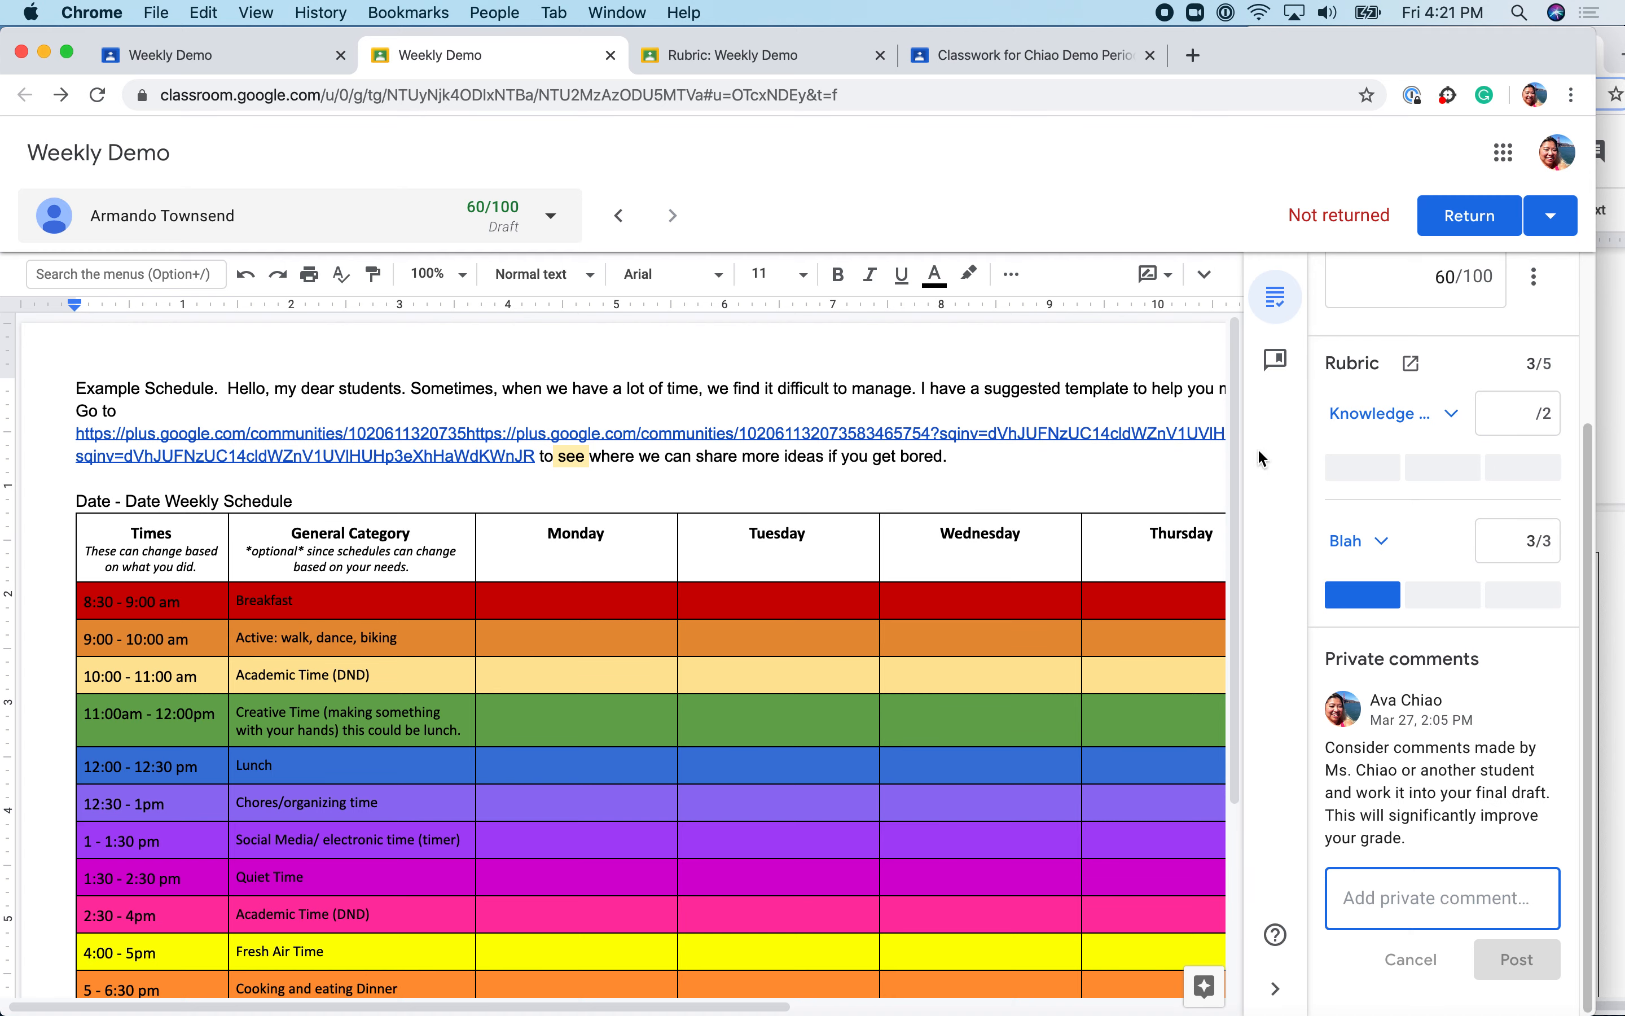
click(1274, 363)
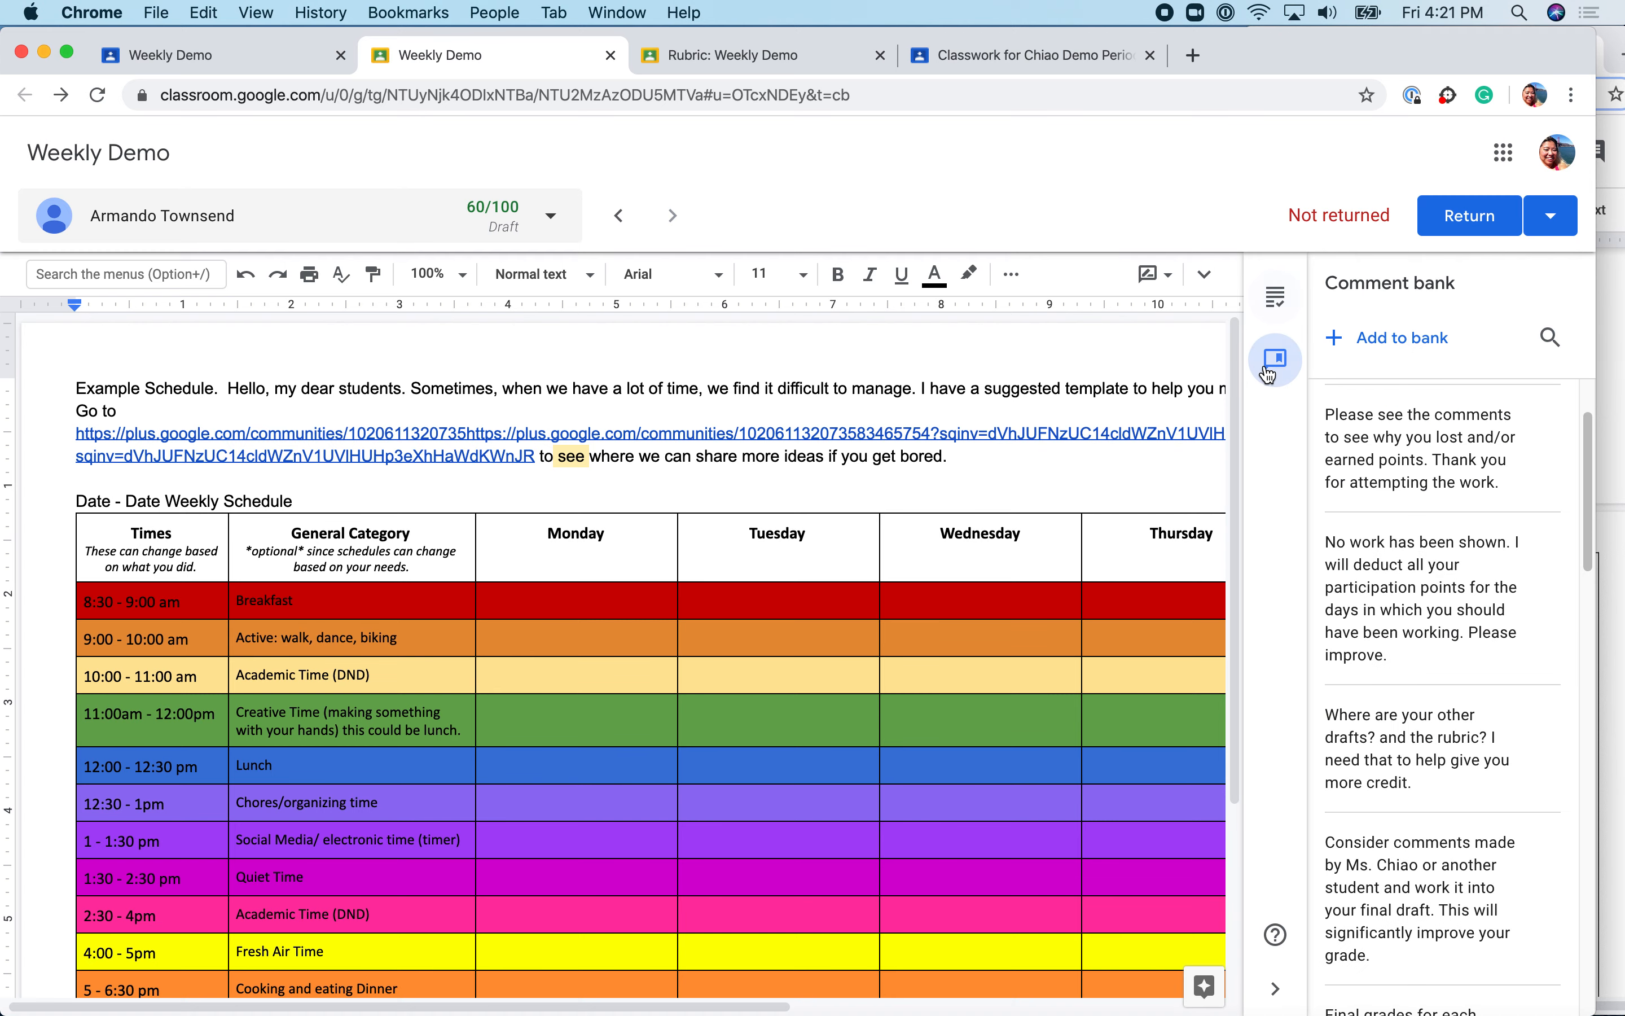
scroll(1470, 701, down, 15)
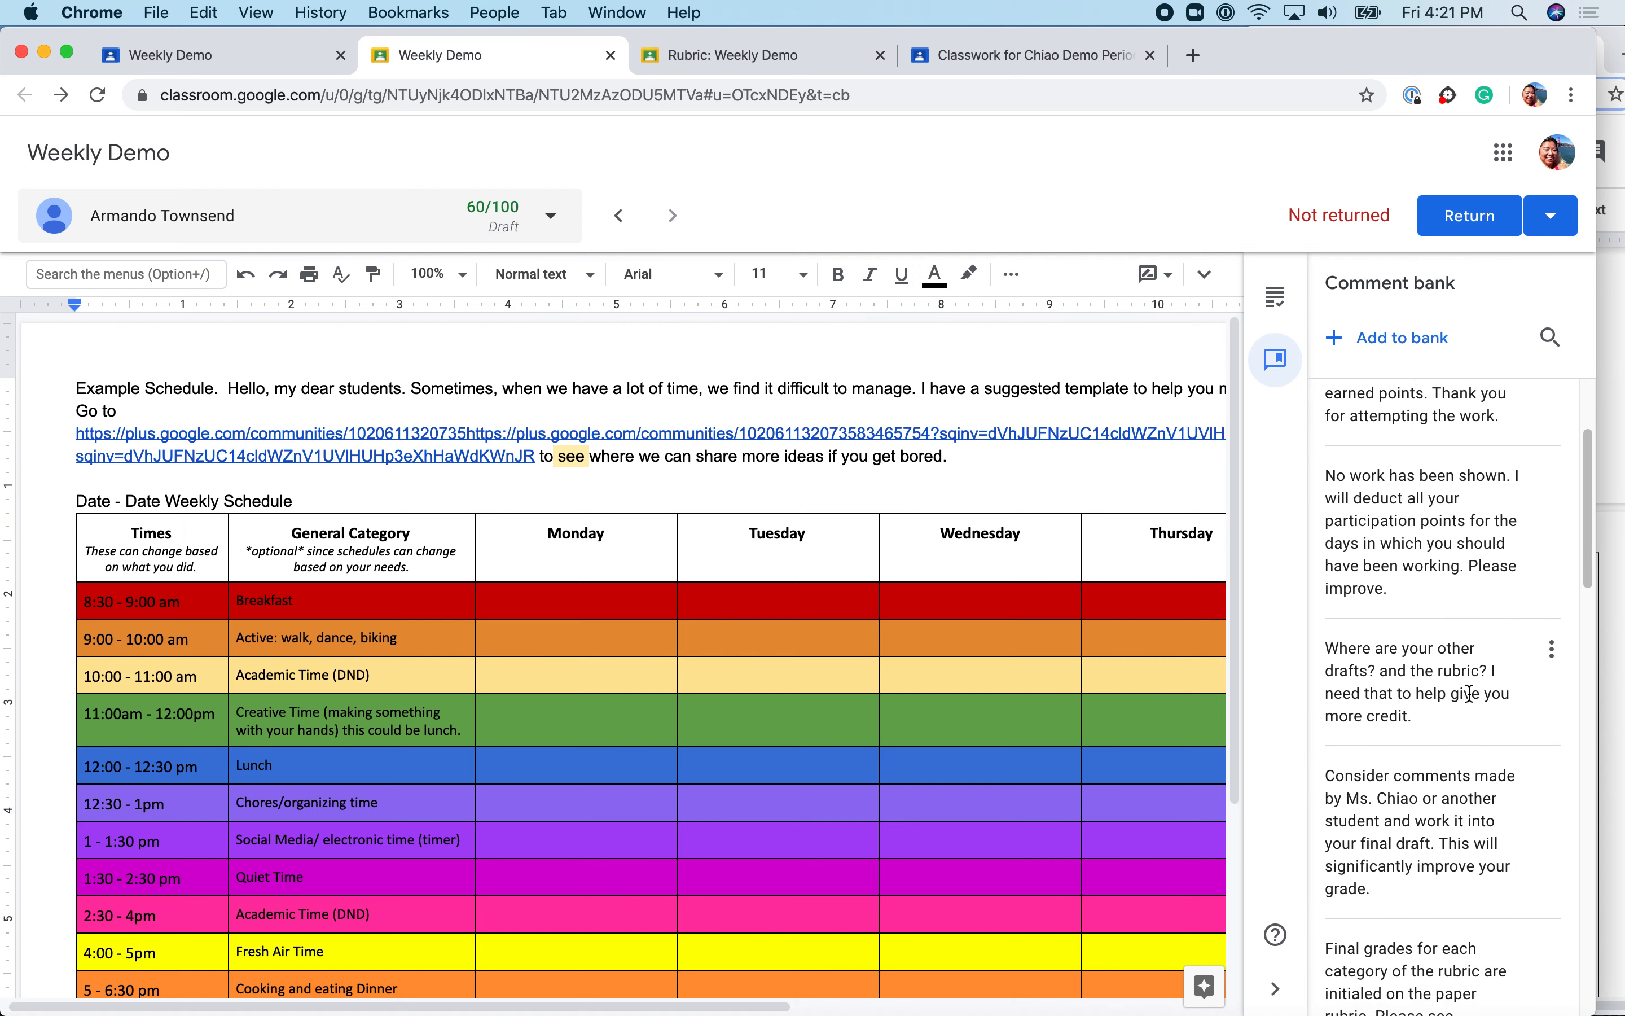
scroll(1470, 695, up, 15)
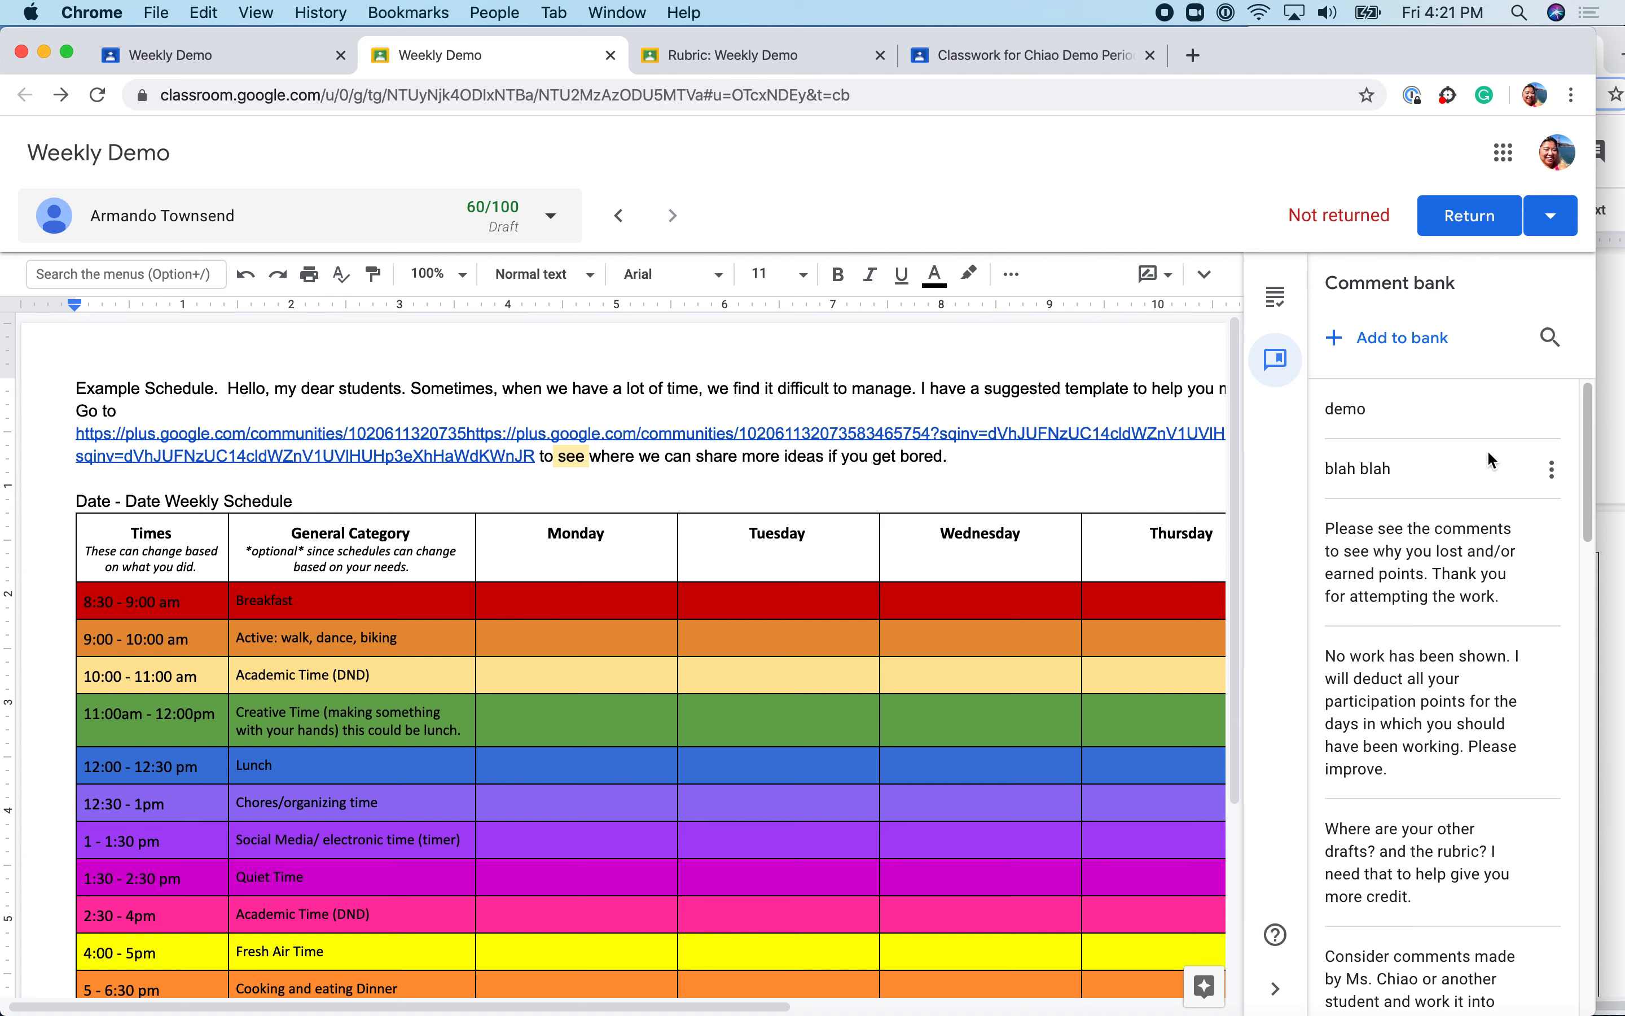
click(1549, 473)
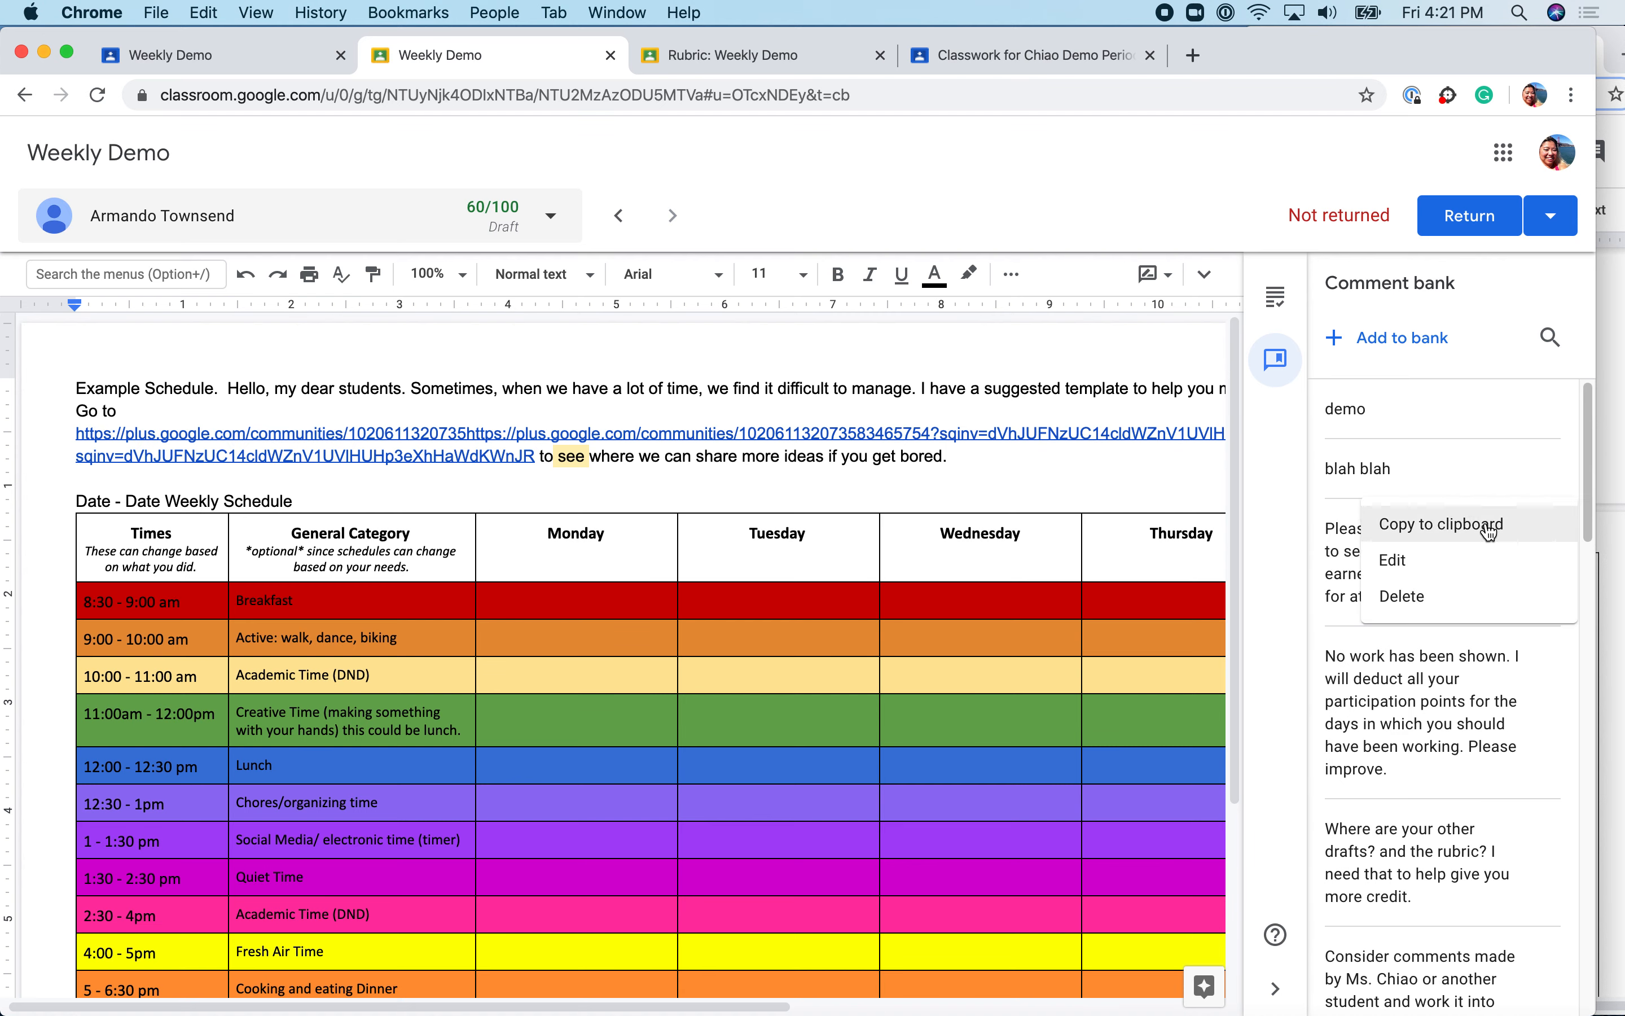
click(1447, 523)
Paste the copied "blah blah" text as a private comment to the student and discard it without posting.
click(1275, 297)
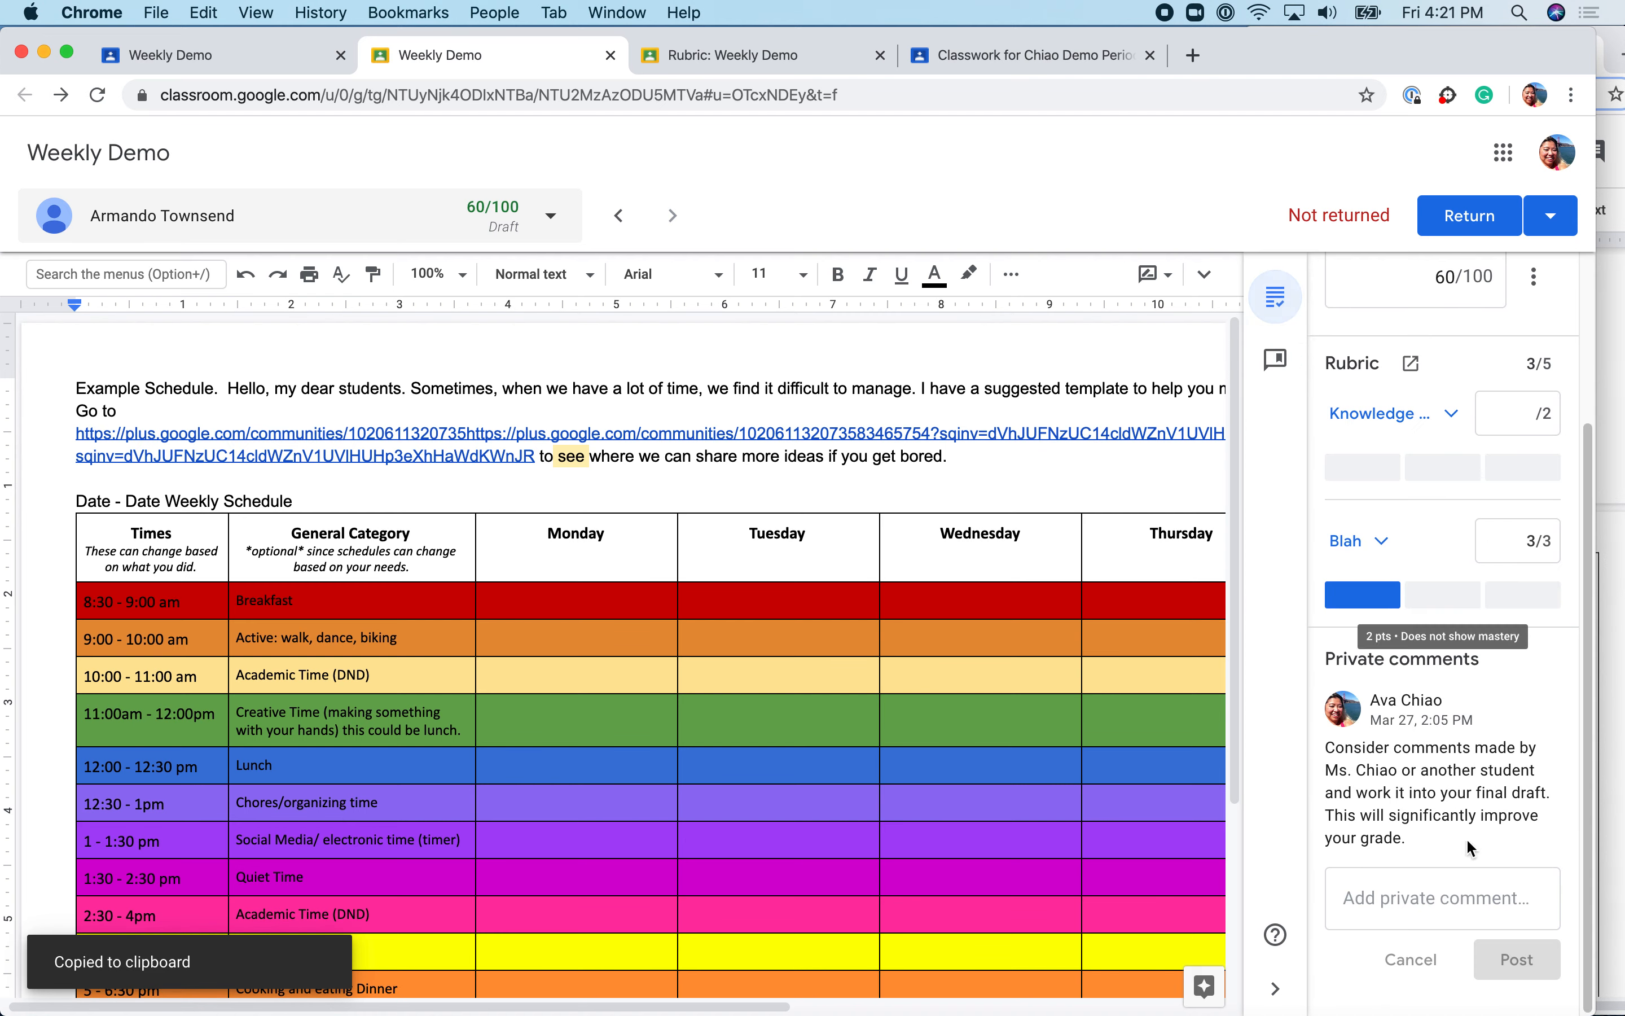
click(1431, 893)
right_click(1430, 892)
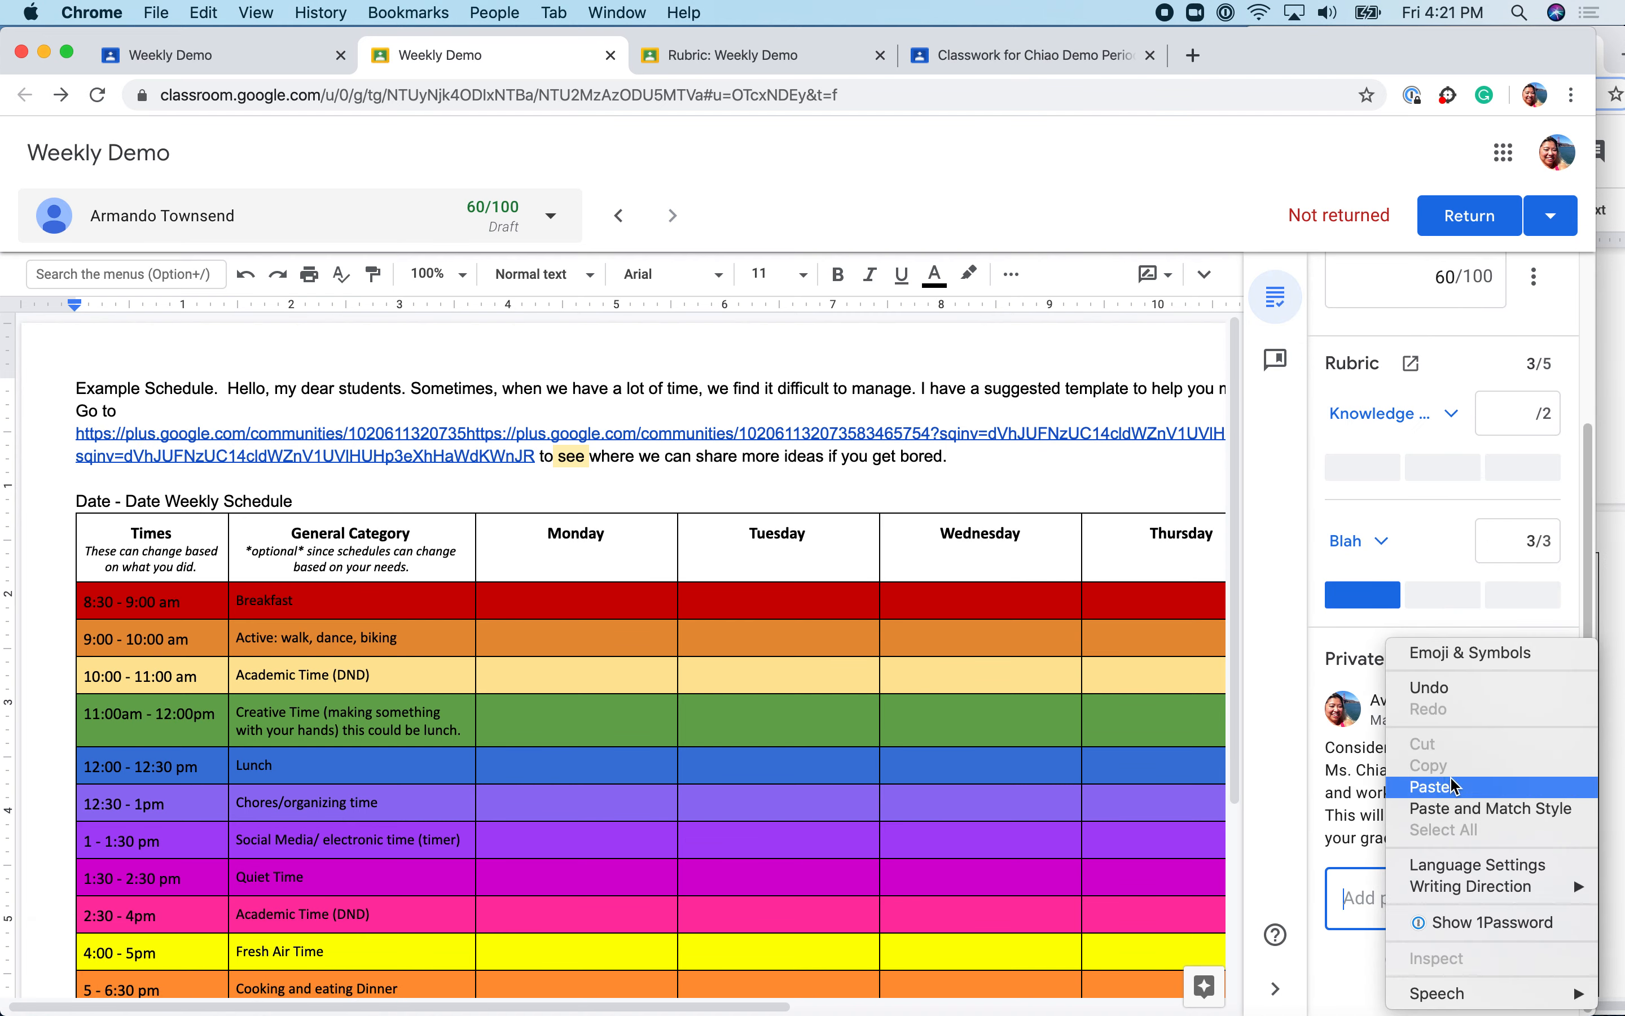
click(1470, 777)
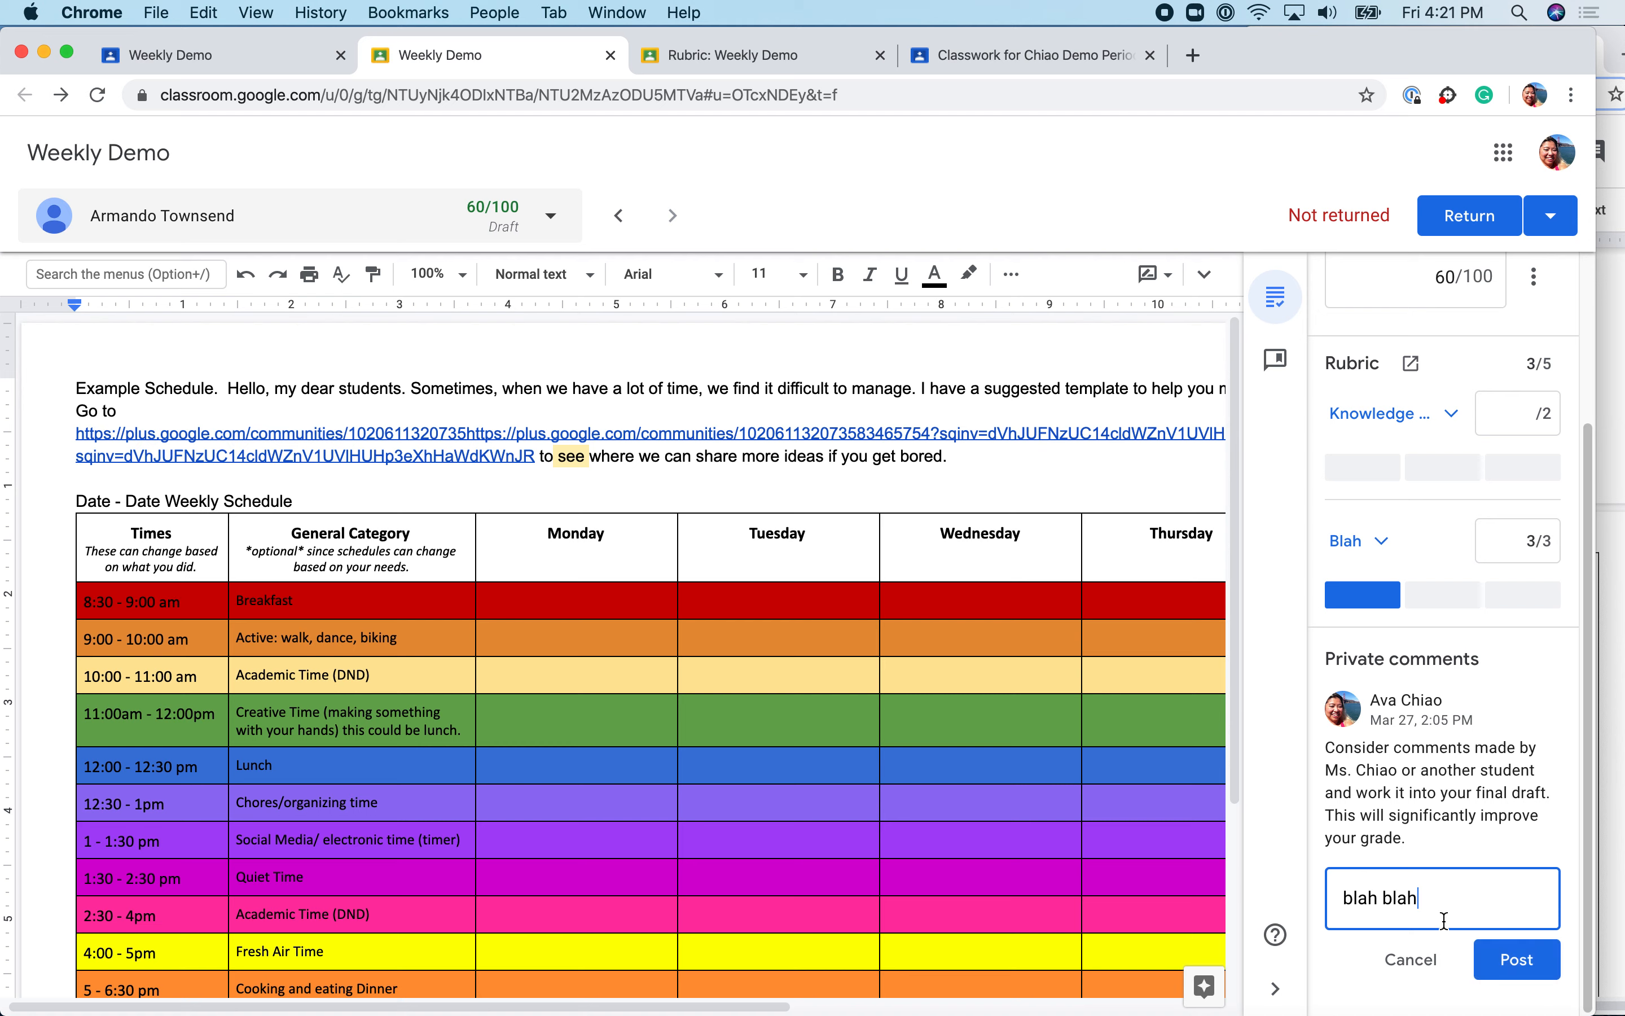
click(1431, 960)
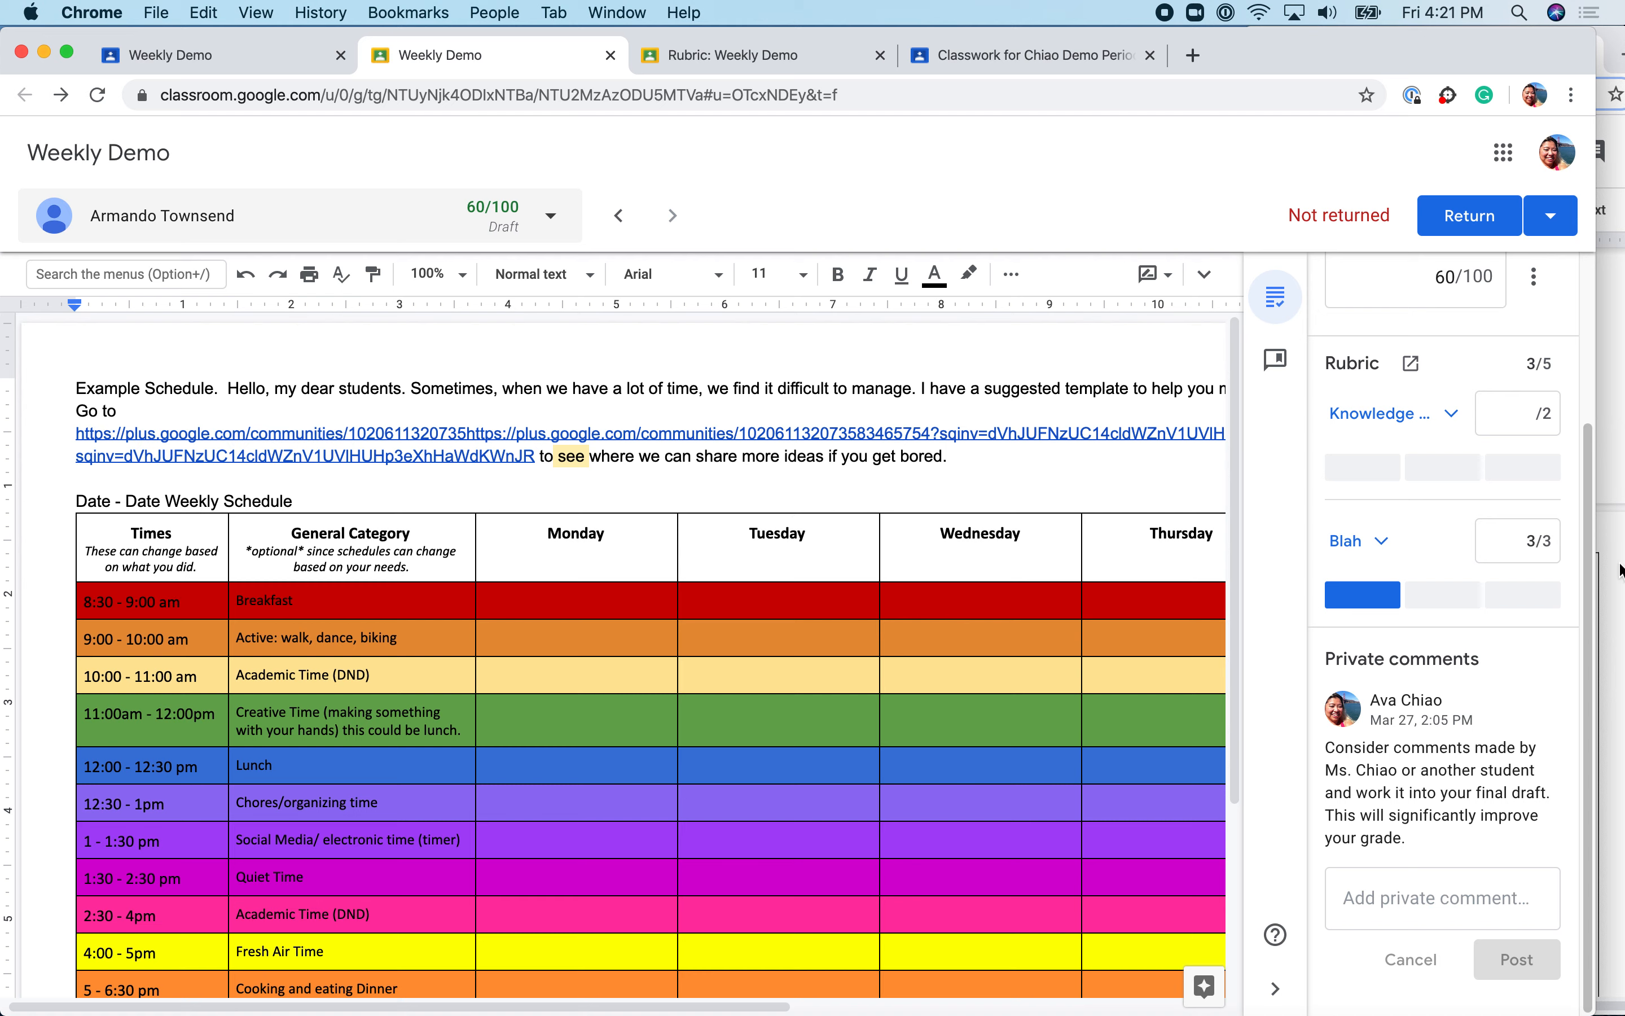
Show the student list with its sort options and switch to the previous student's Weekly Demo submission.
scroll(1437, 592, up, 4)
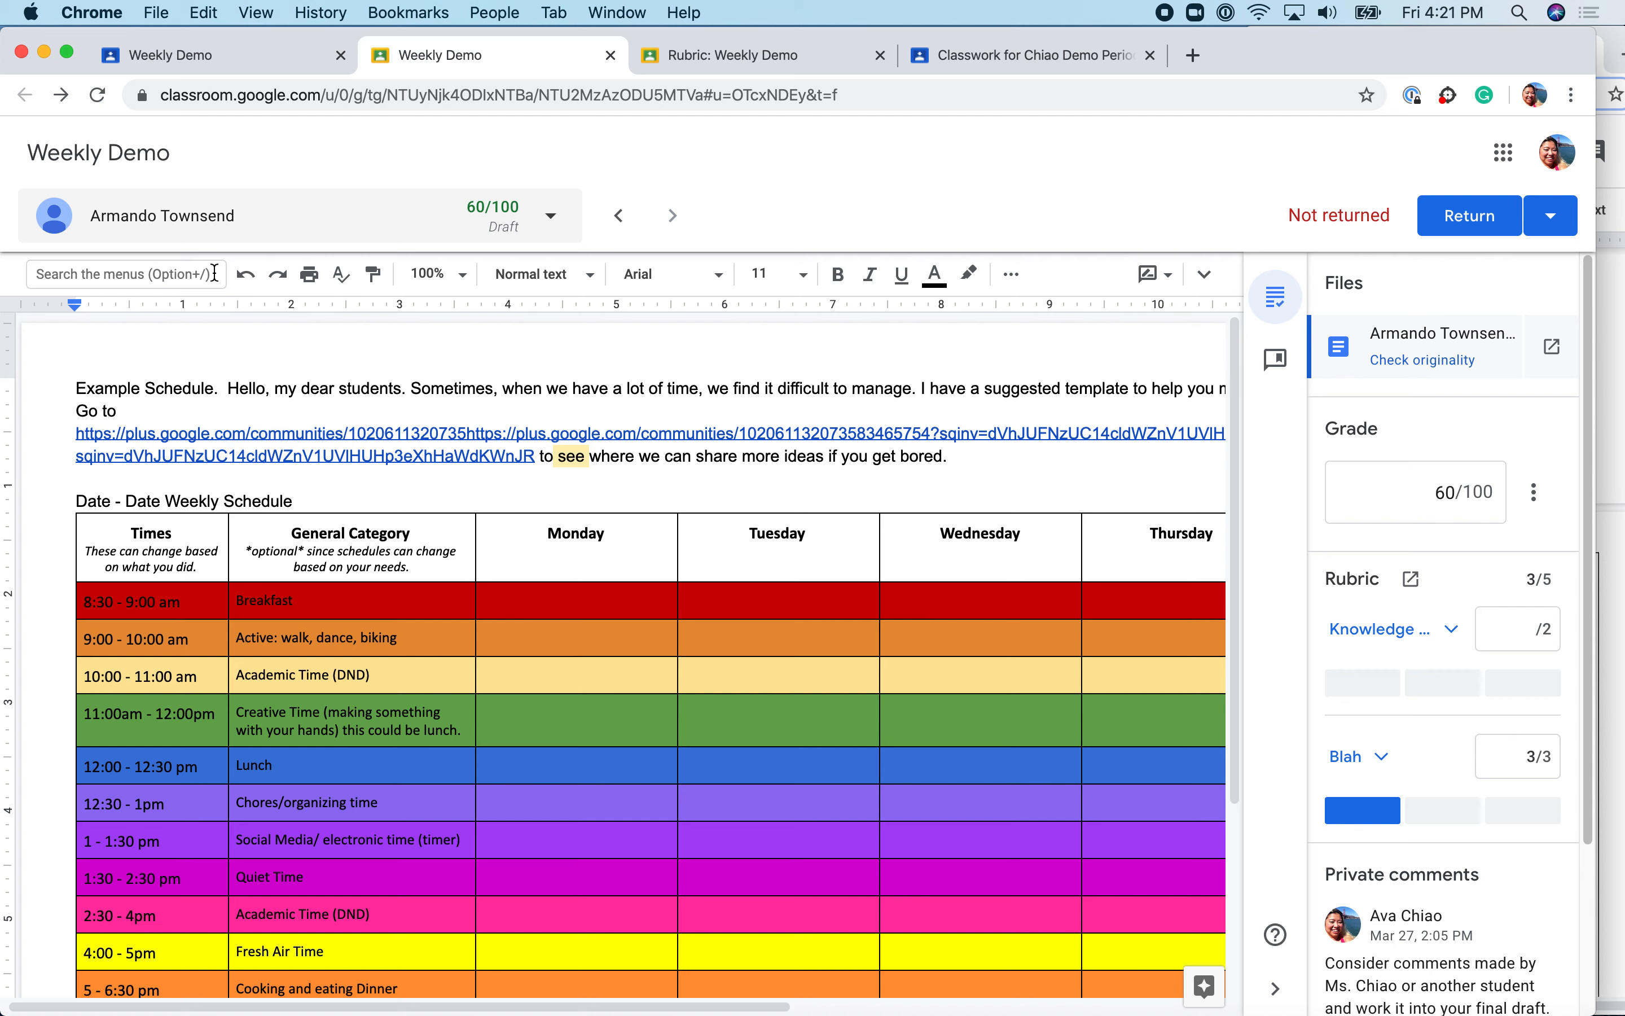
click(551, 218)
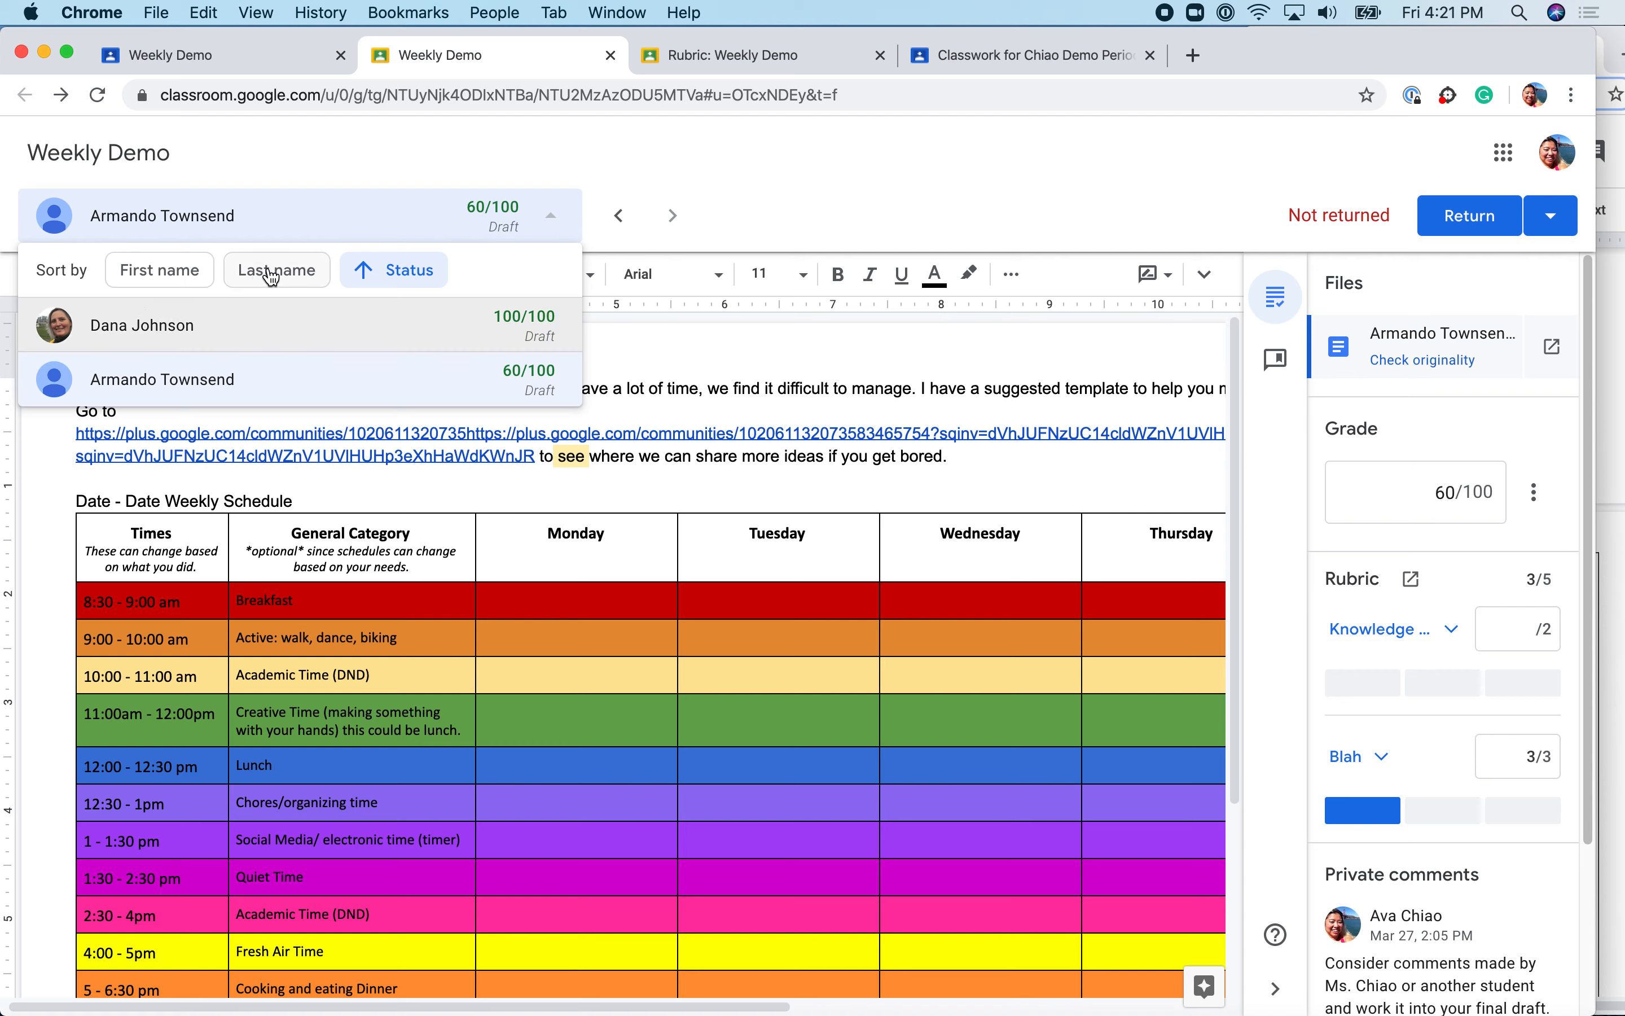
click(691, 216)
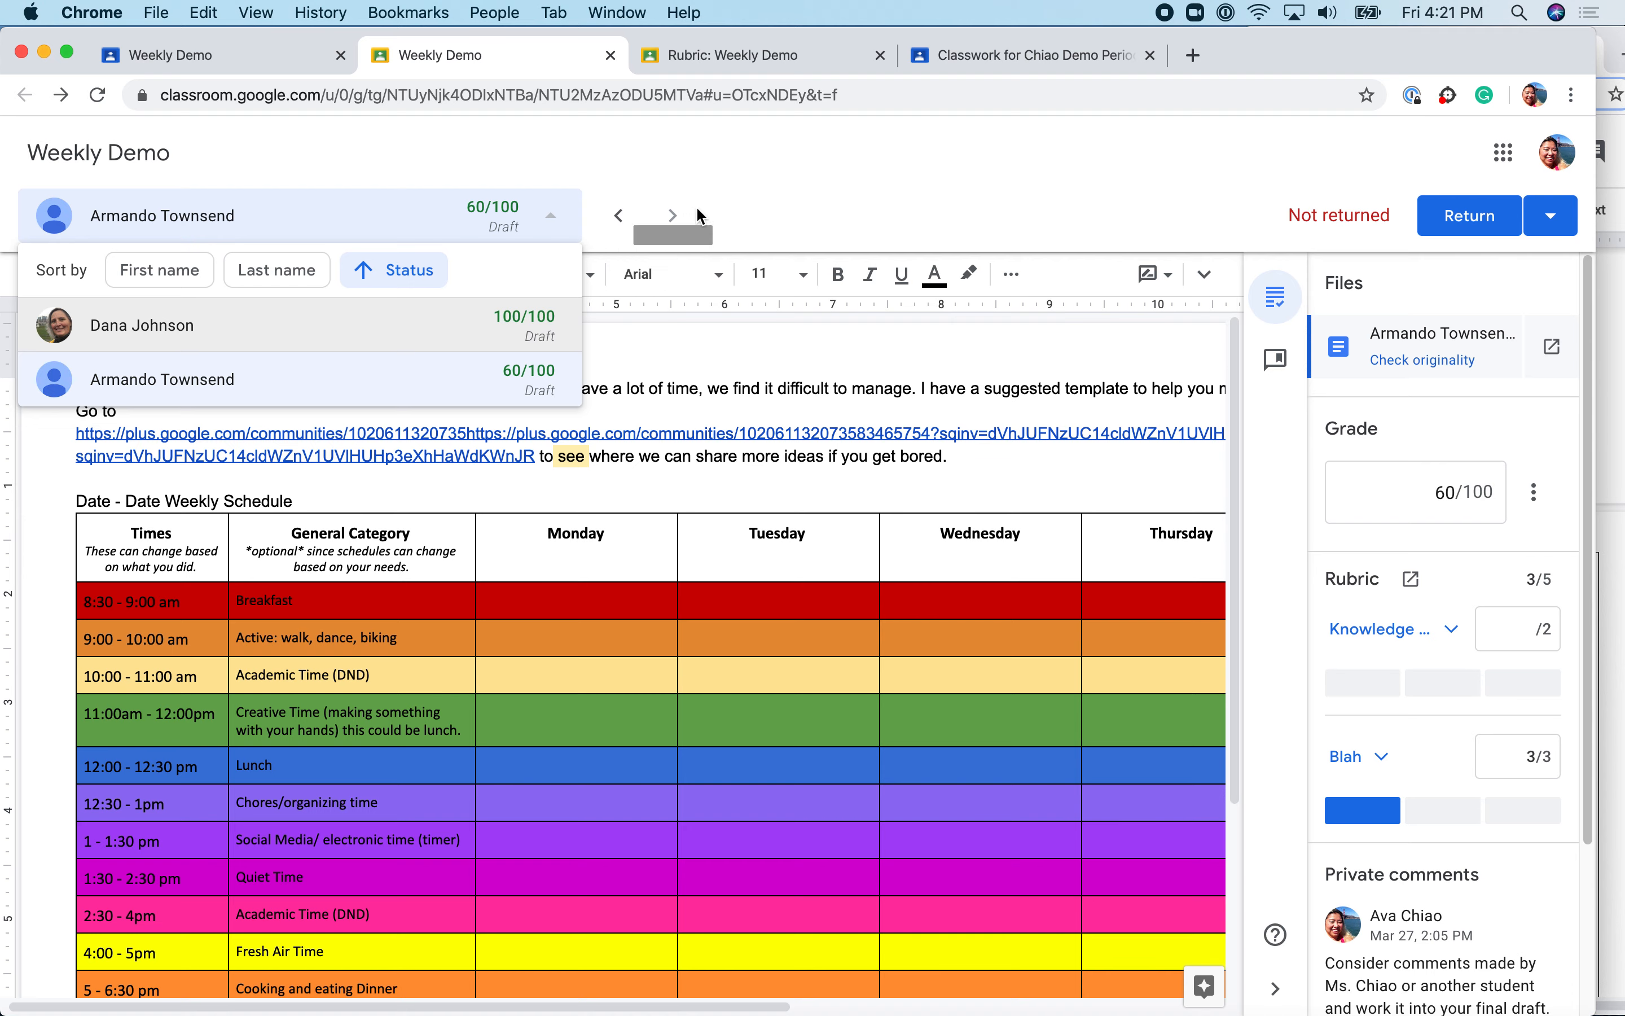
click(616, 220)
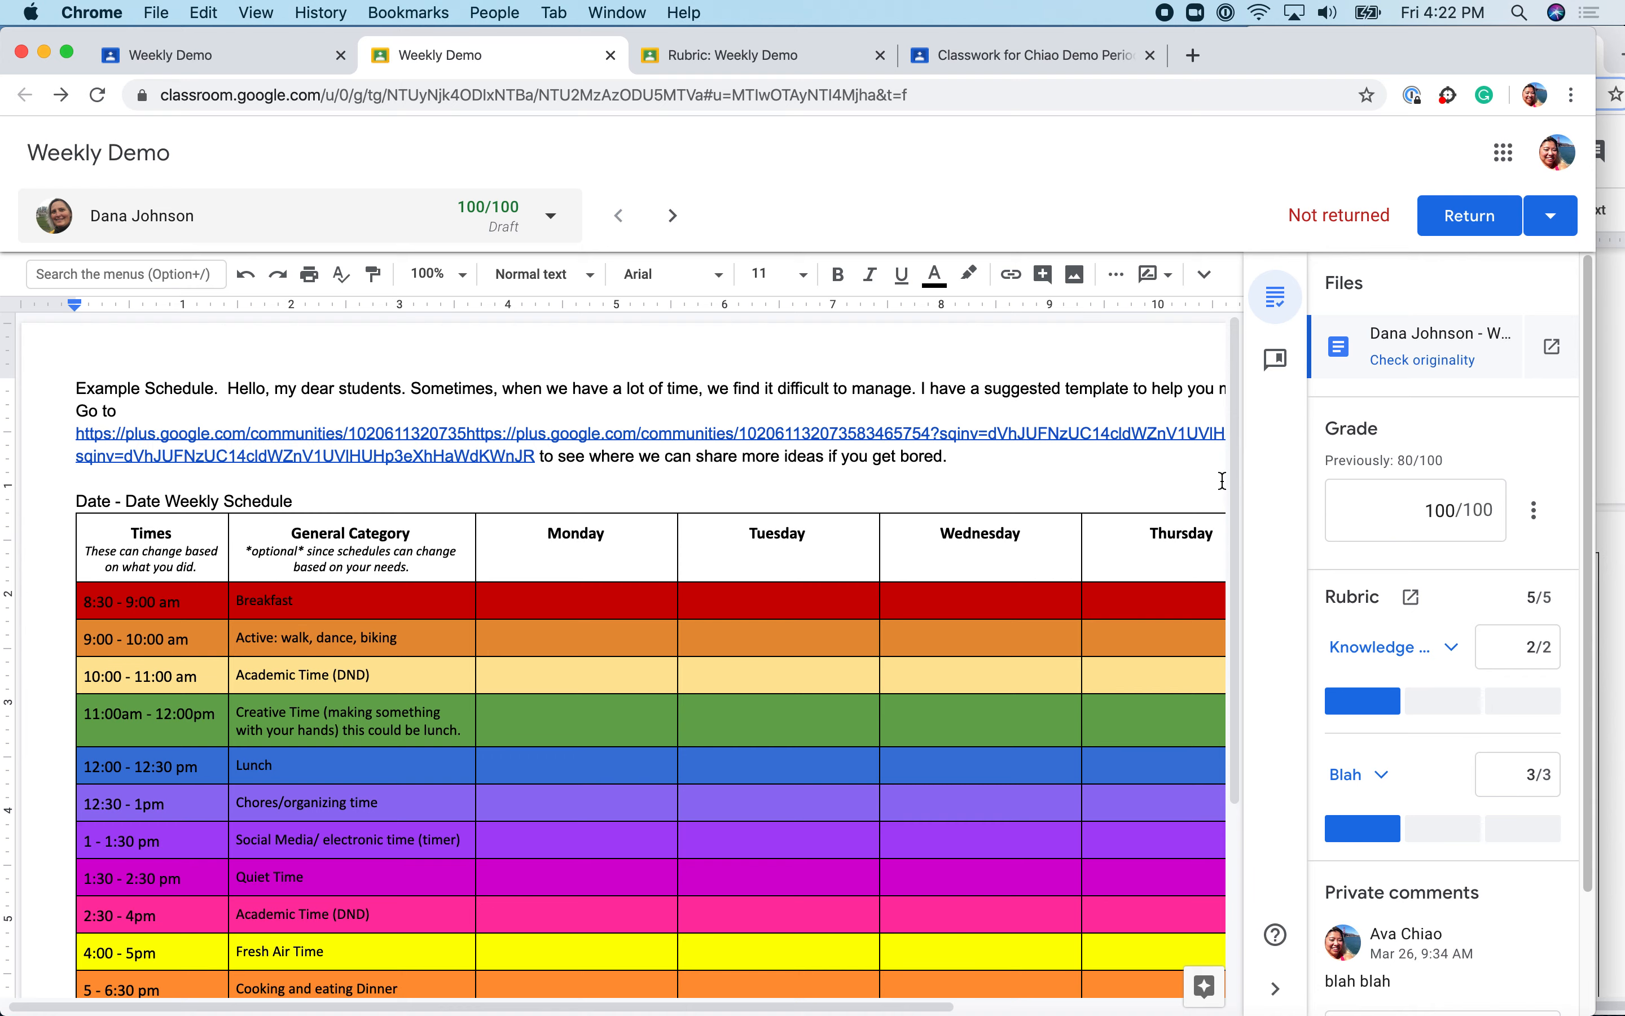
Return to the Weekly Demo student work page, go to the class's main page and open its gradebook.
click(275, 62)
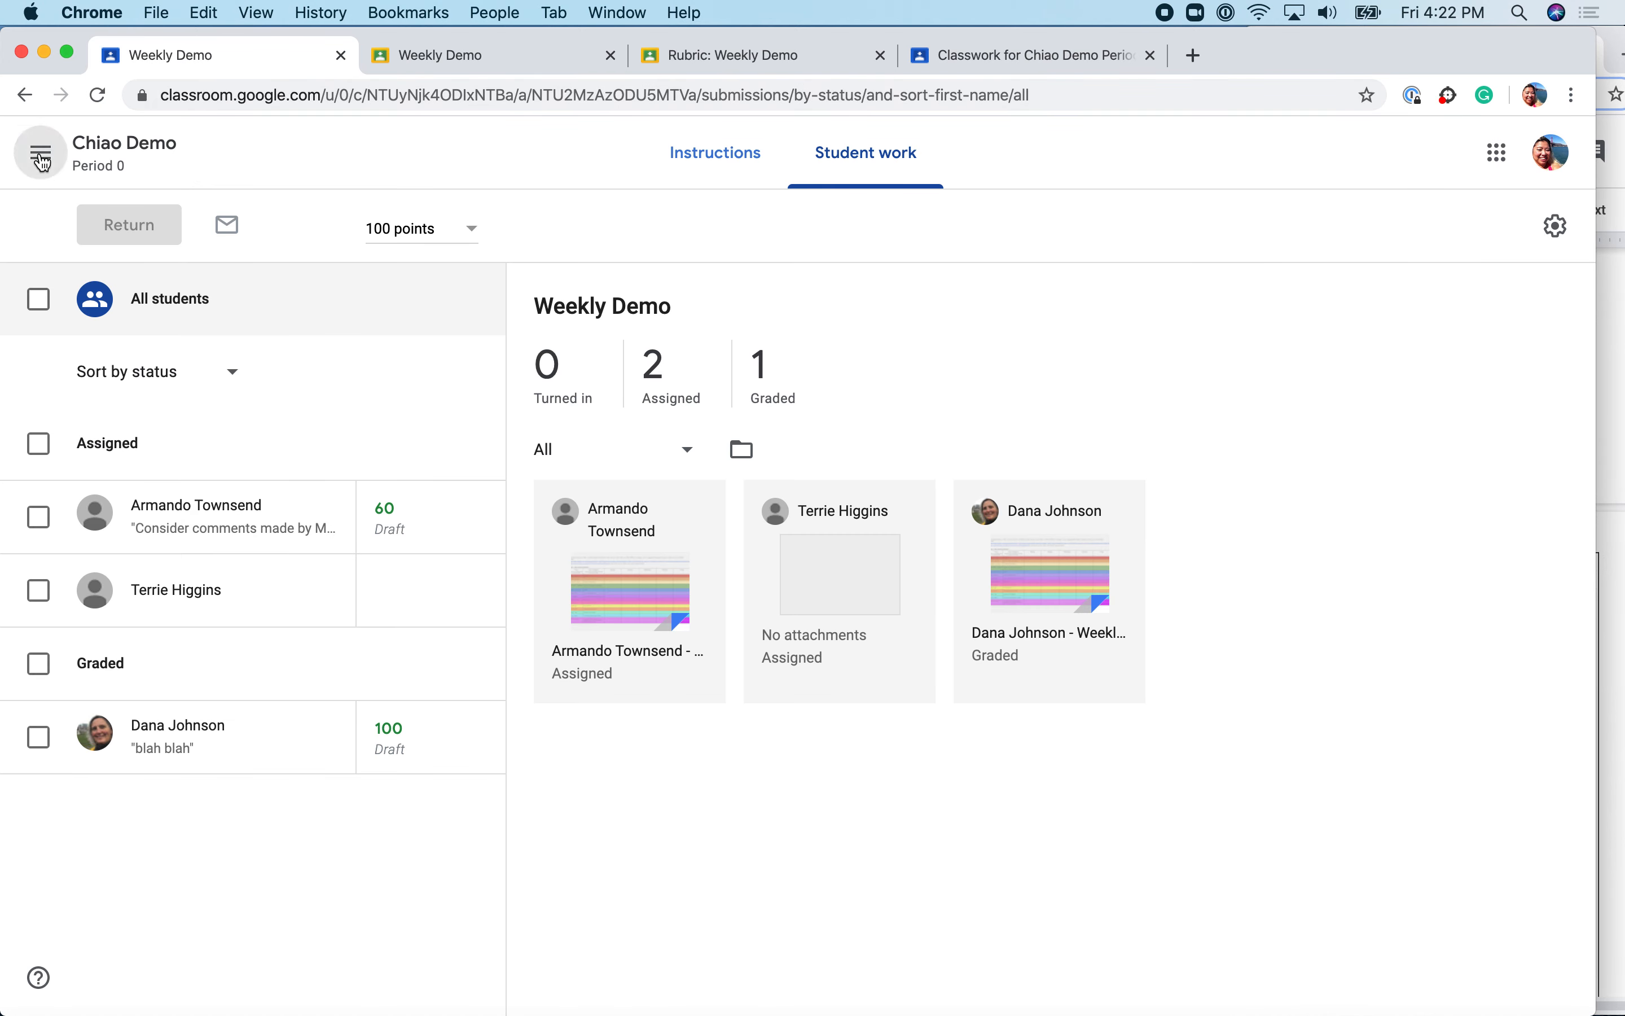
click(41, 153)
click(336, 192)
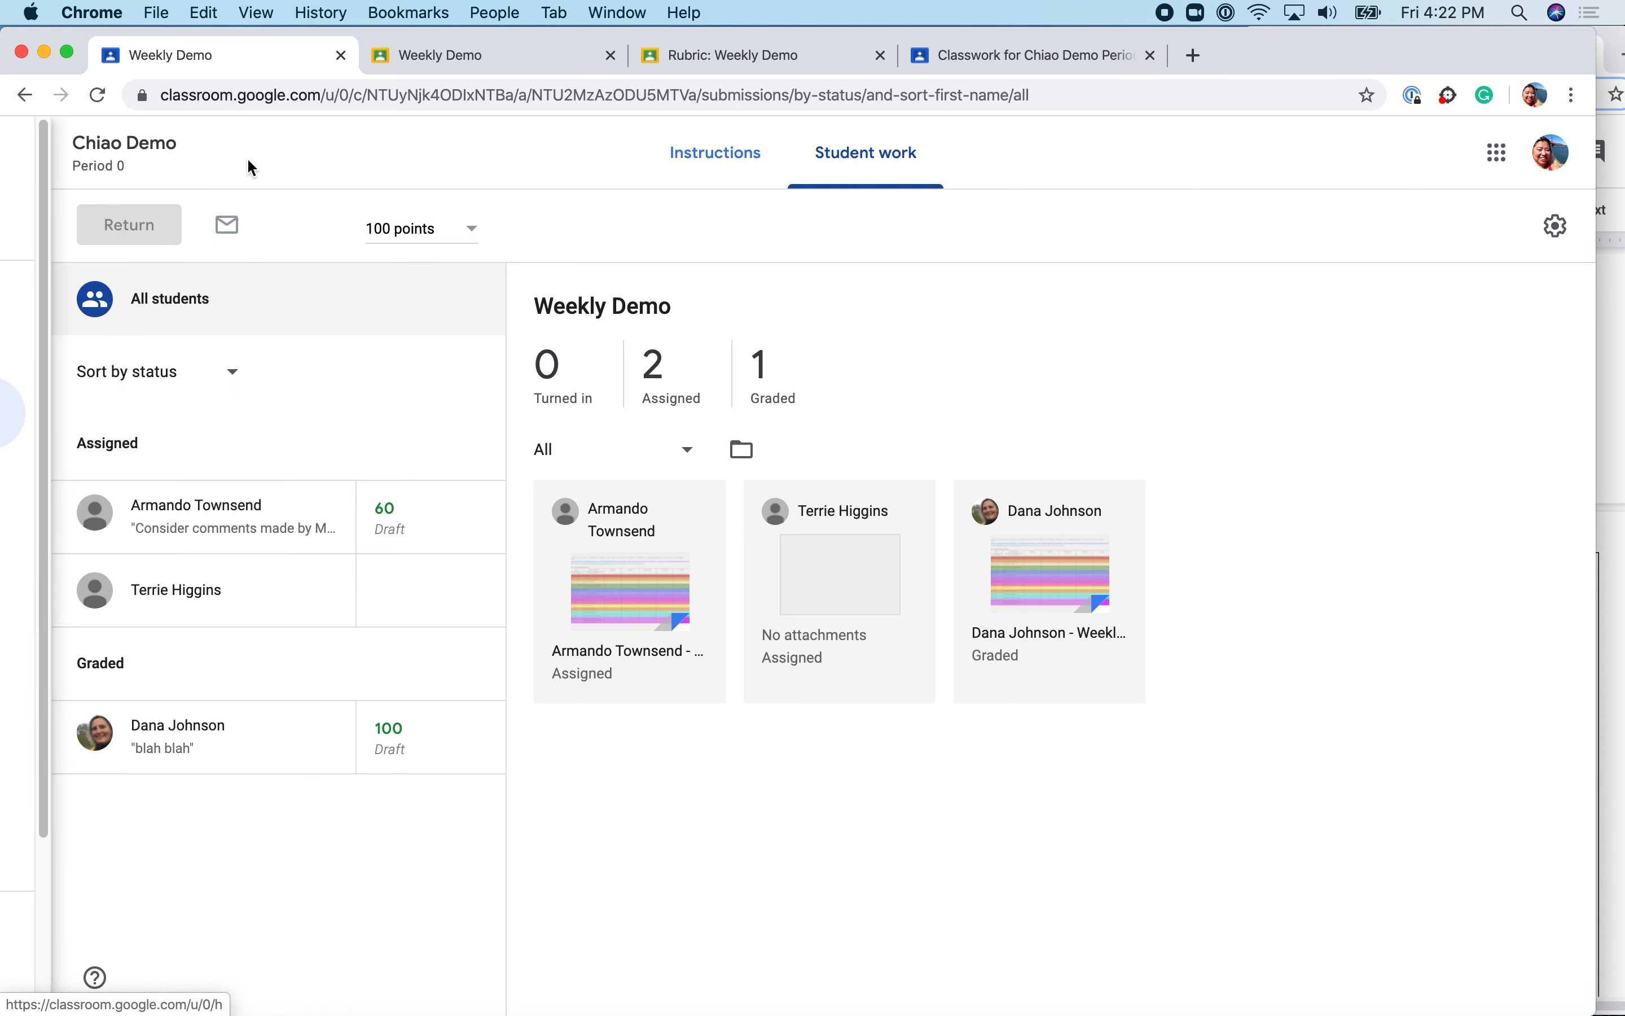
click(113, 164)
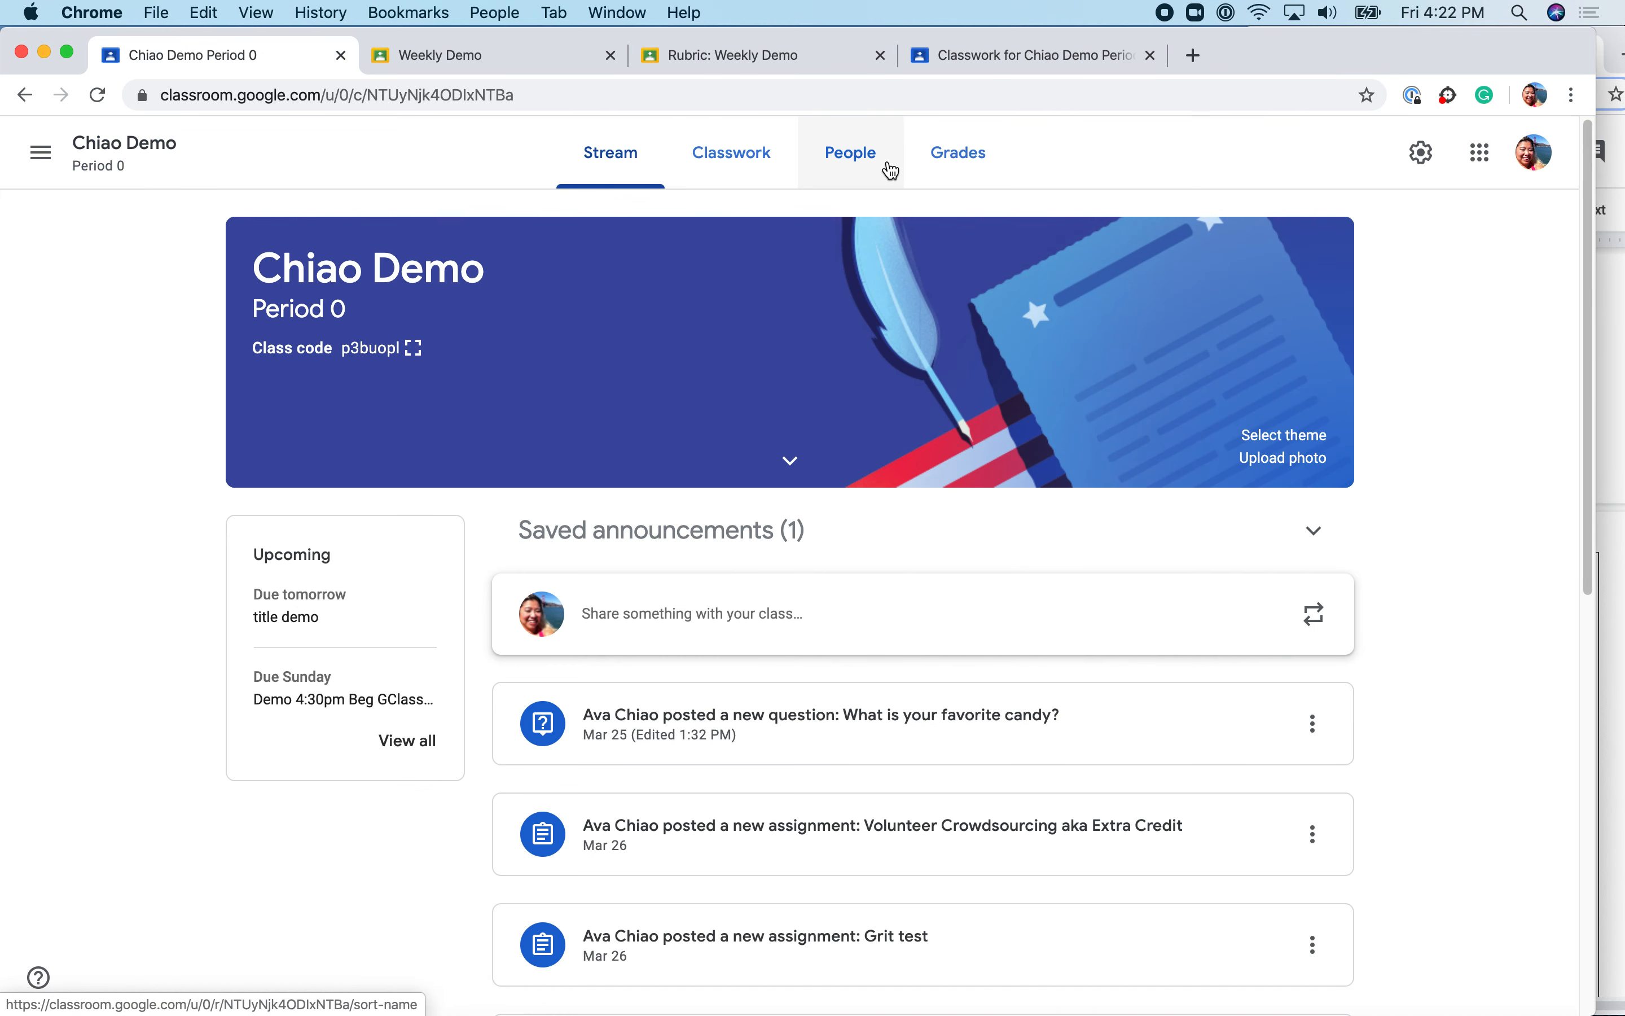
click(994, 149)
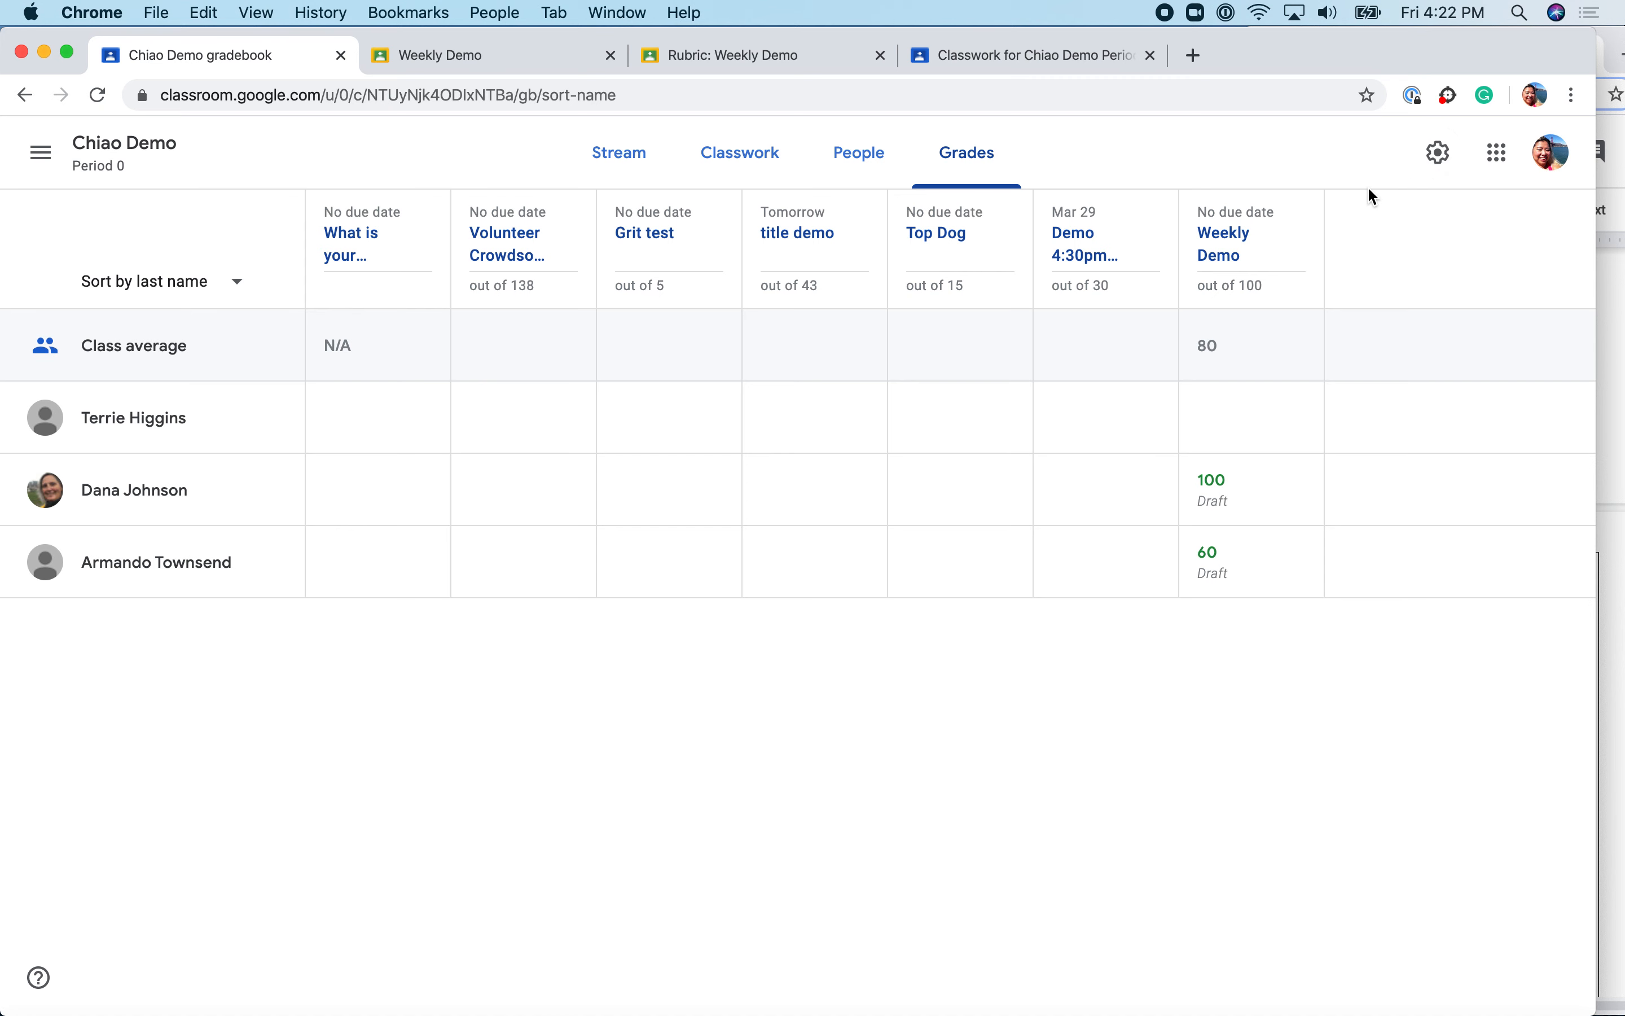
Set the overall grade calculation to Total points in the class settings and save.
click(1442, 159)
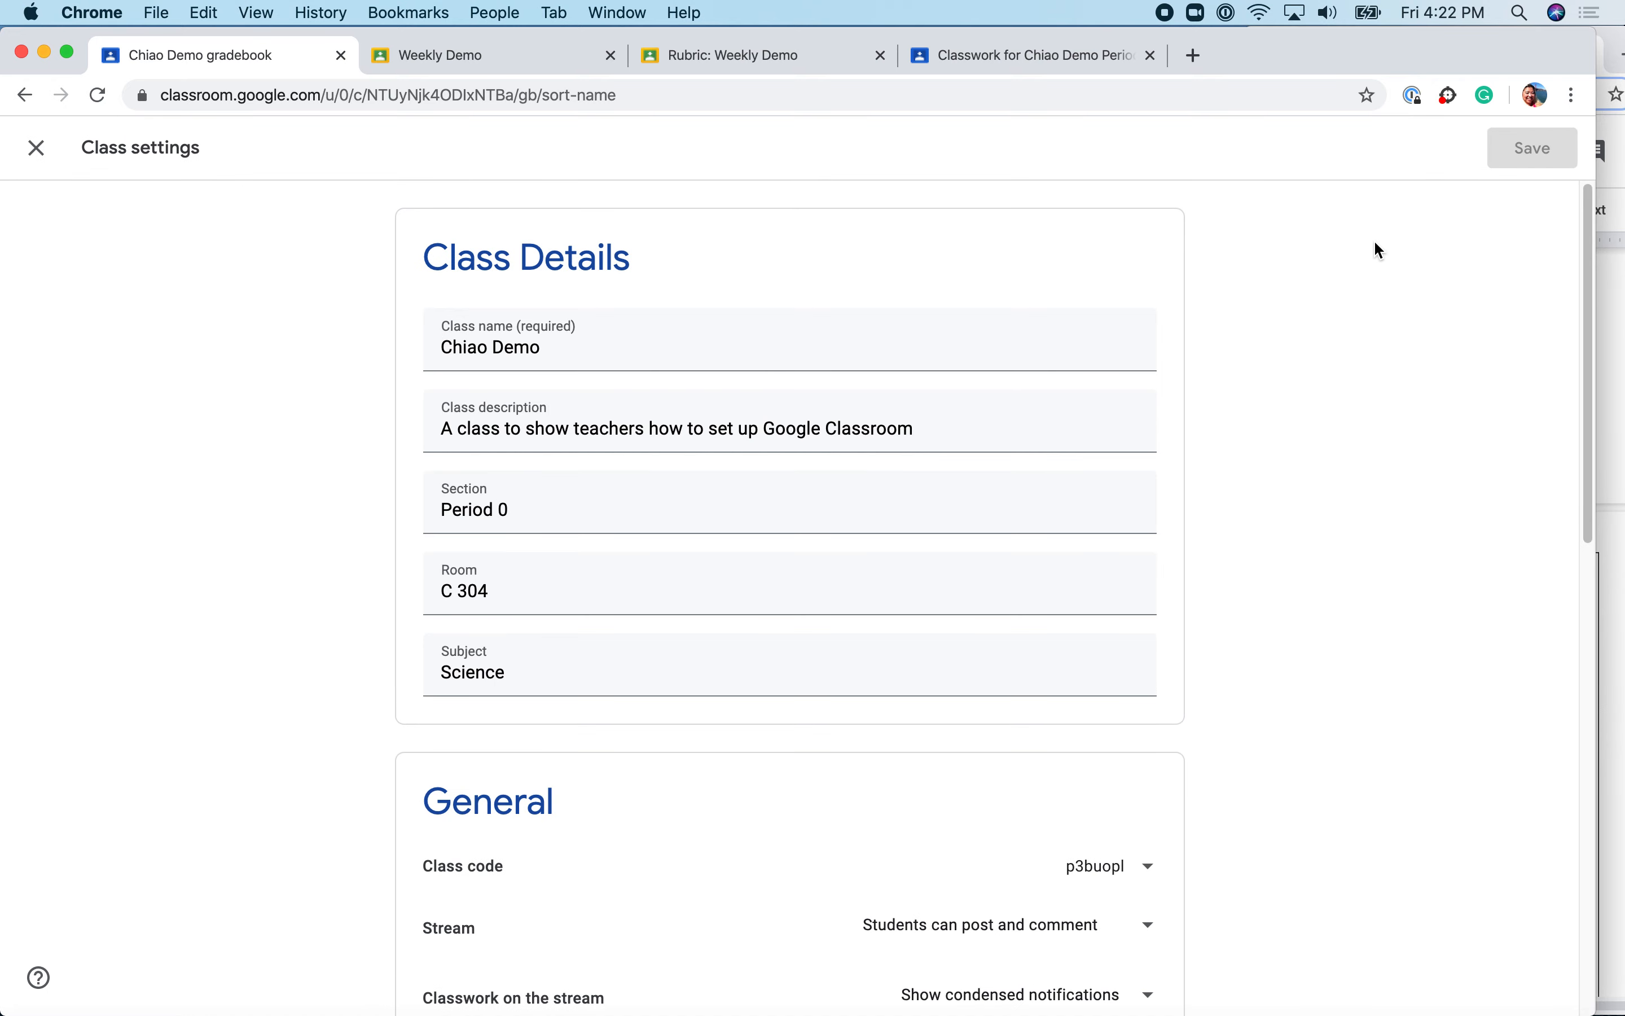
scroll(1279, 603, down, 15)
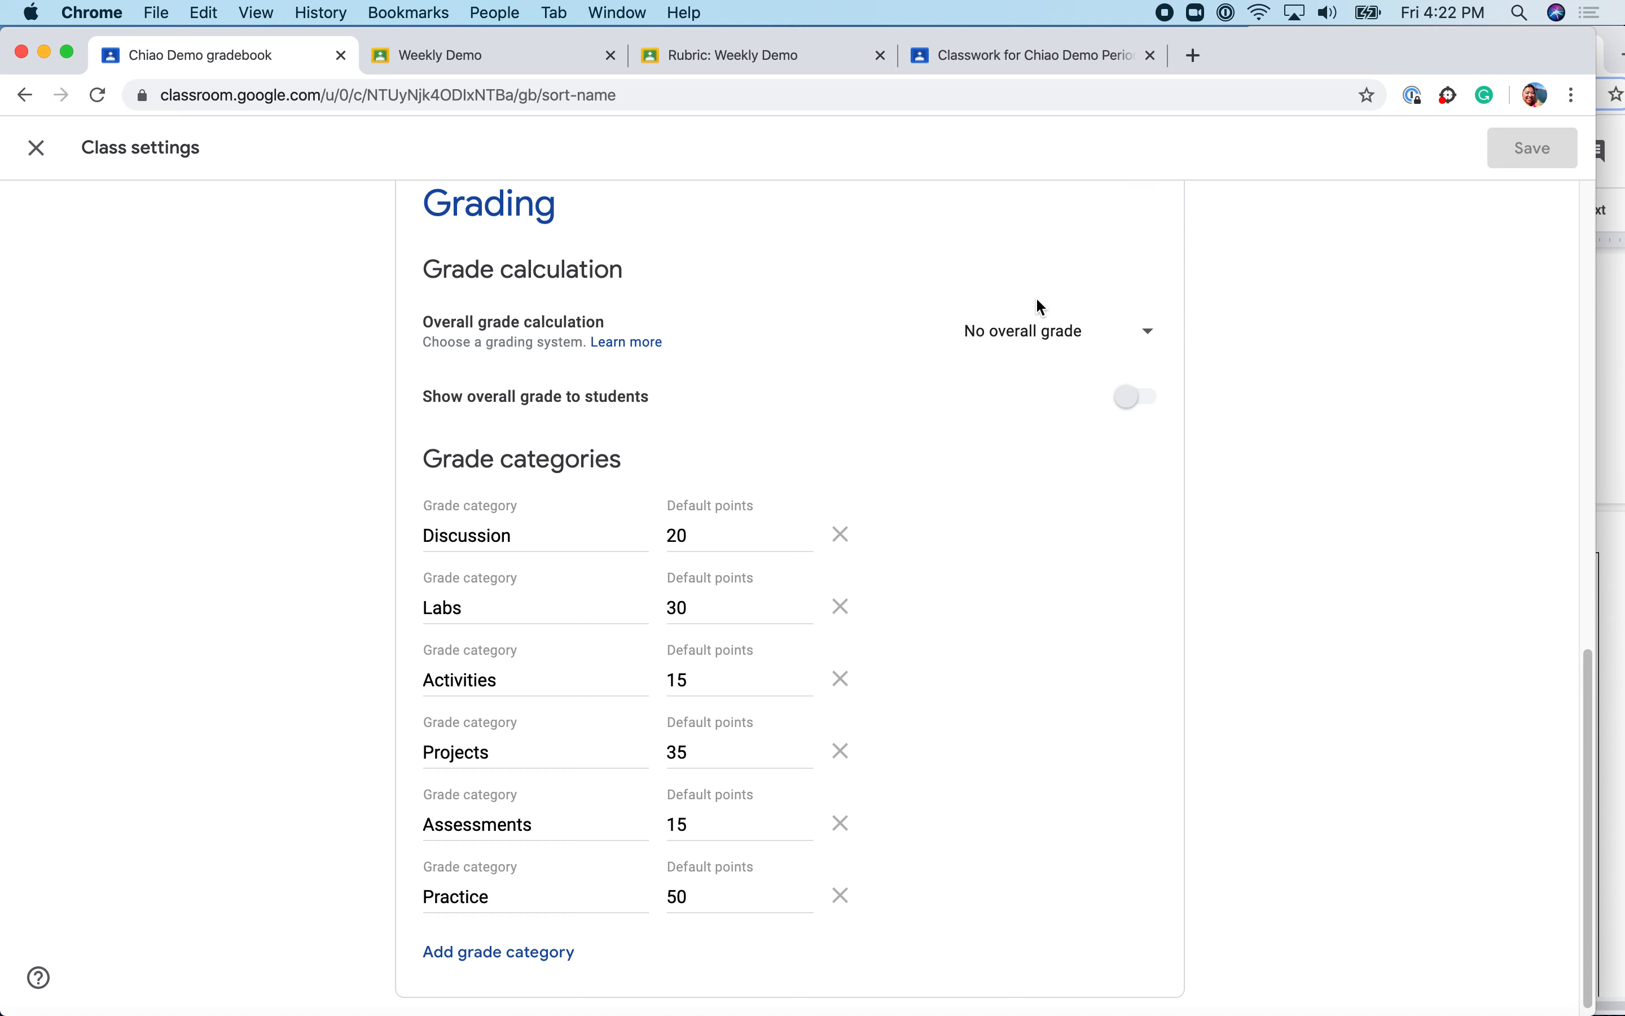
click(1038, 323)
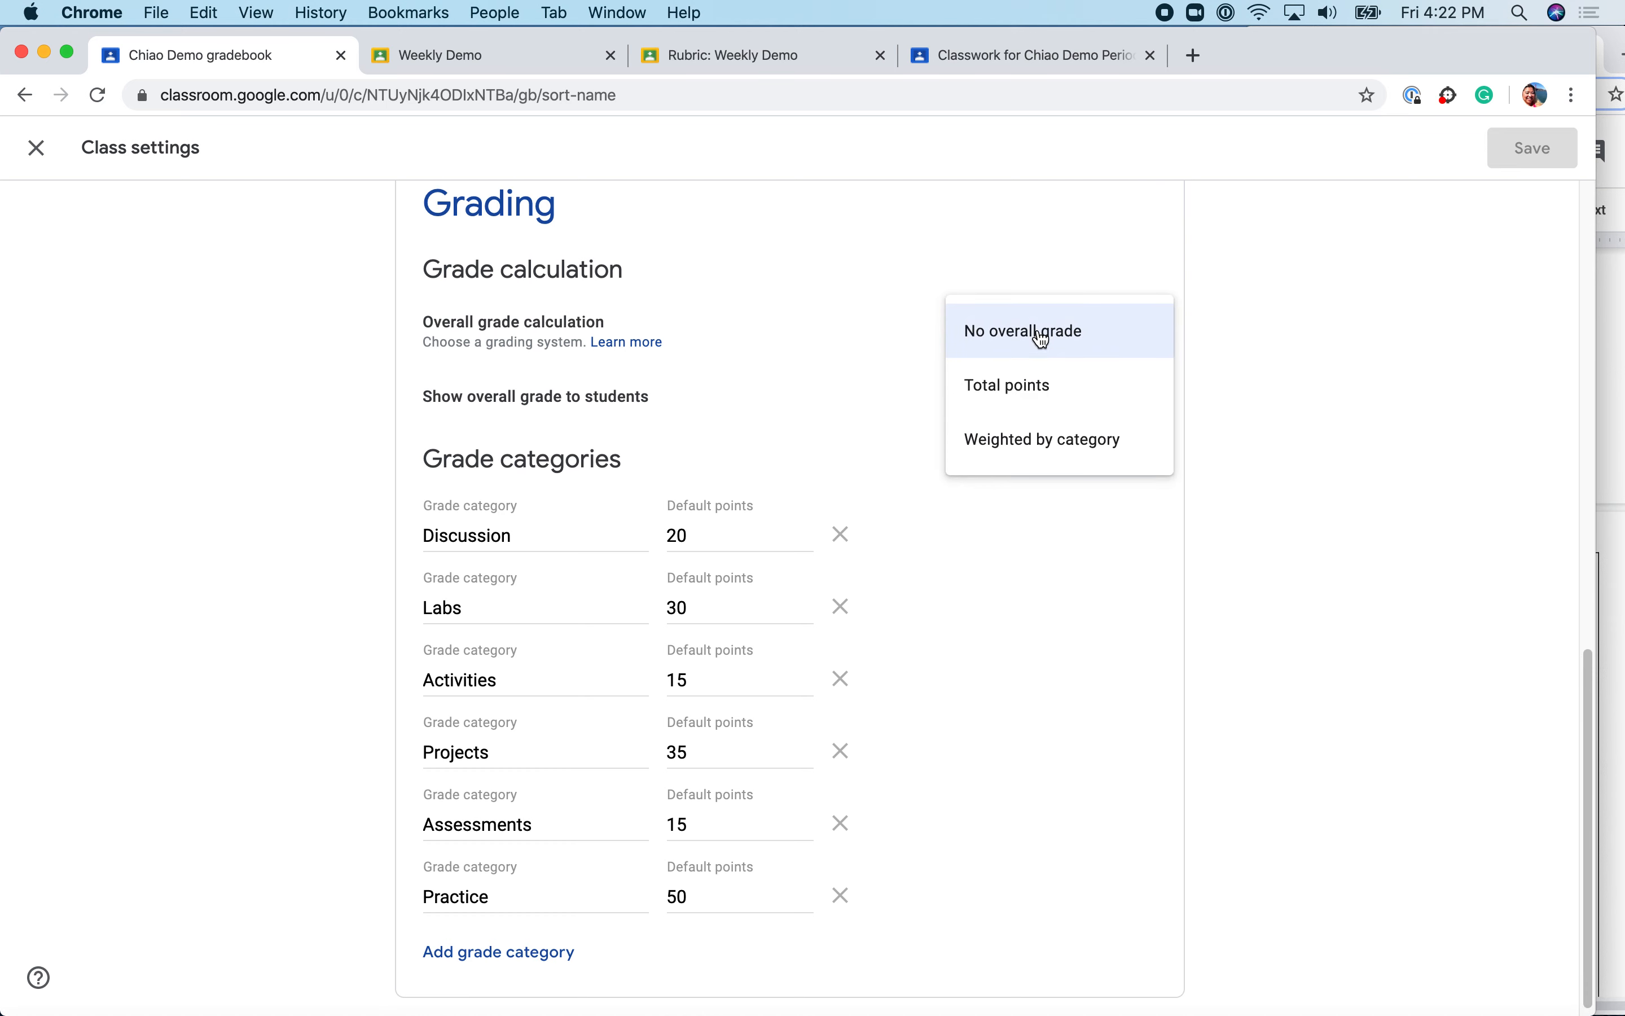
click(1026, 391)
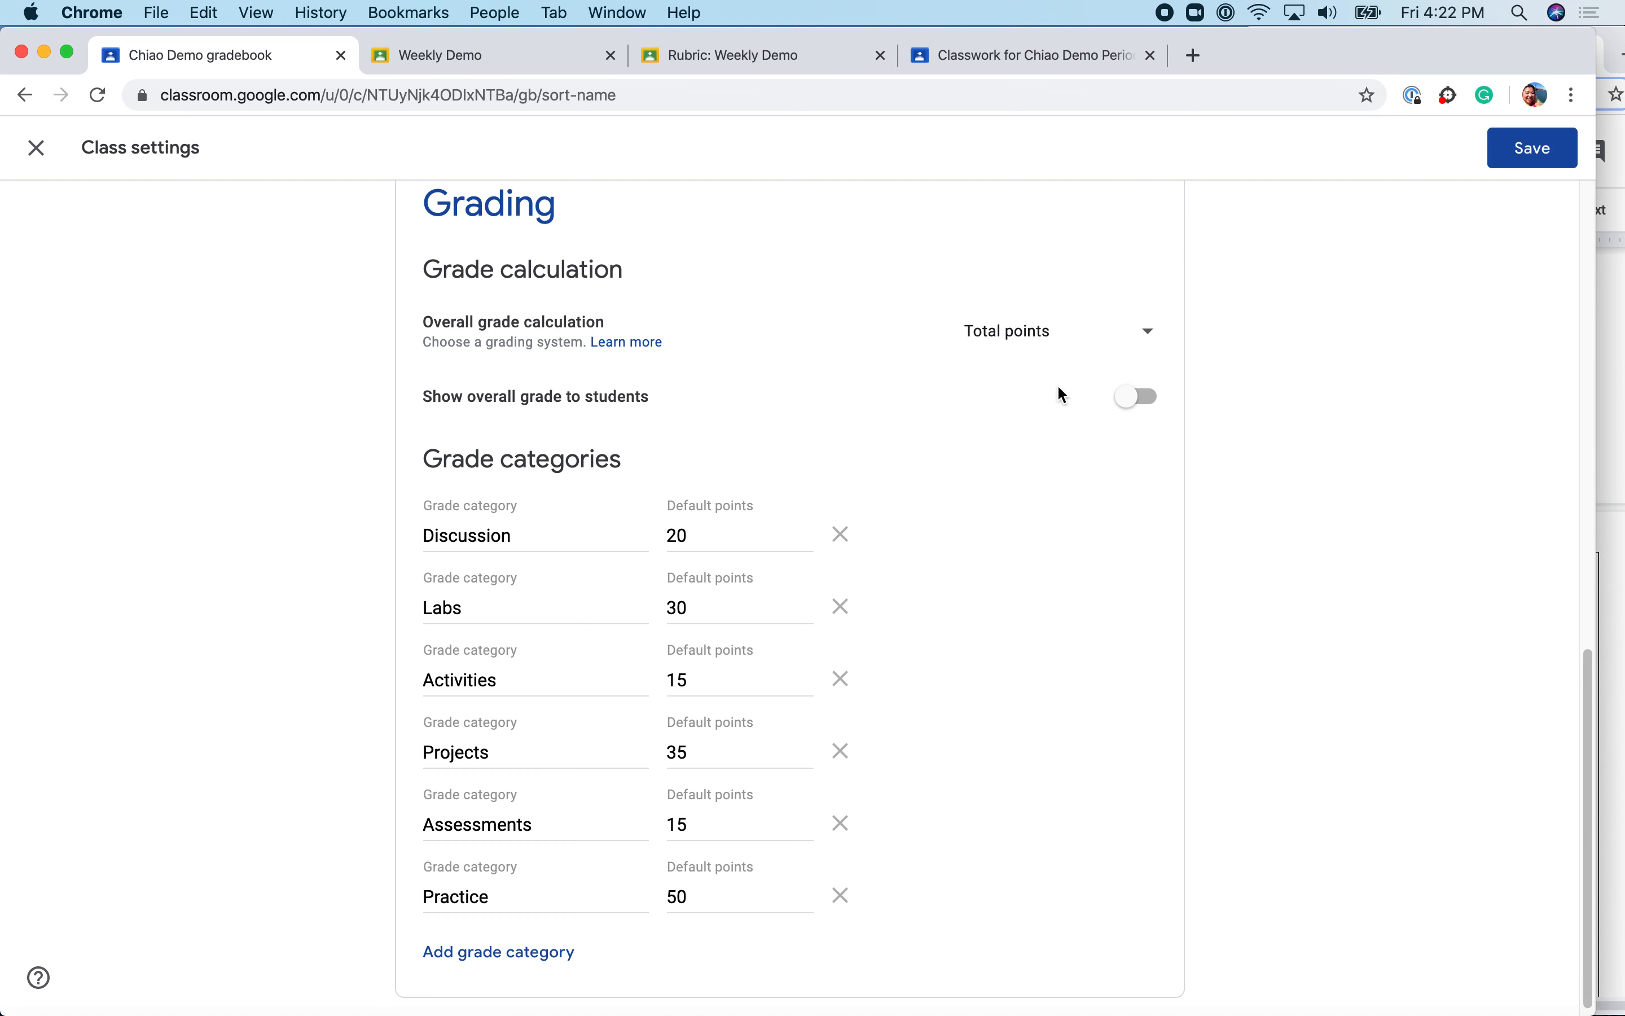
click(1541, 163)
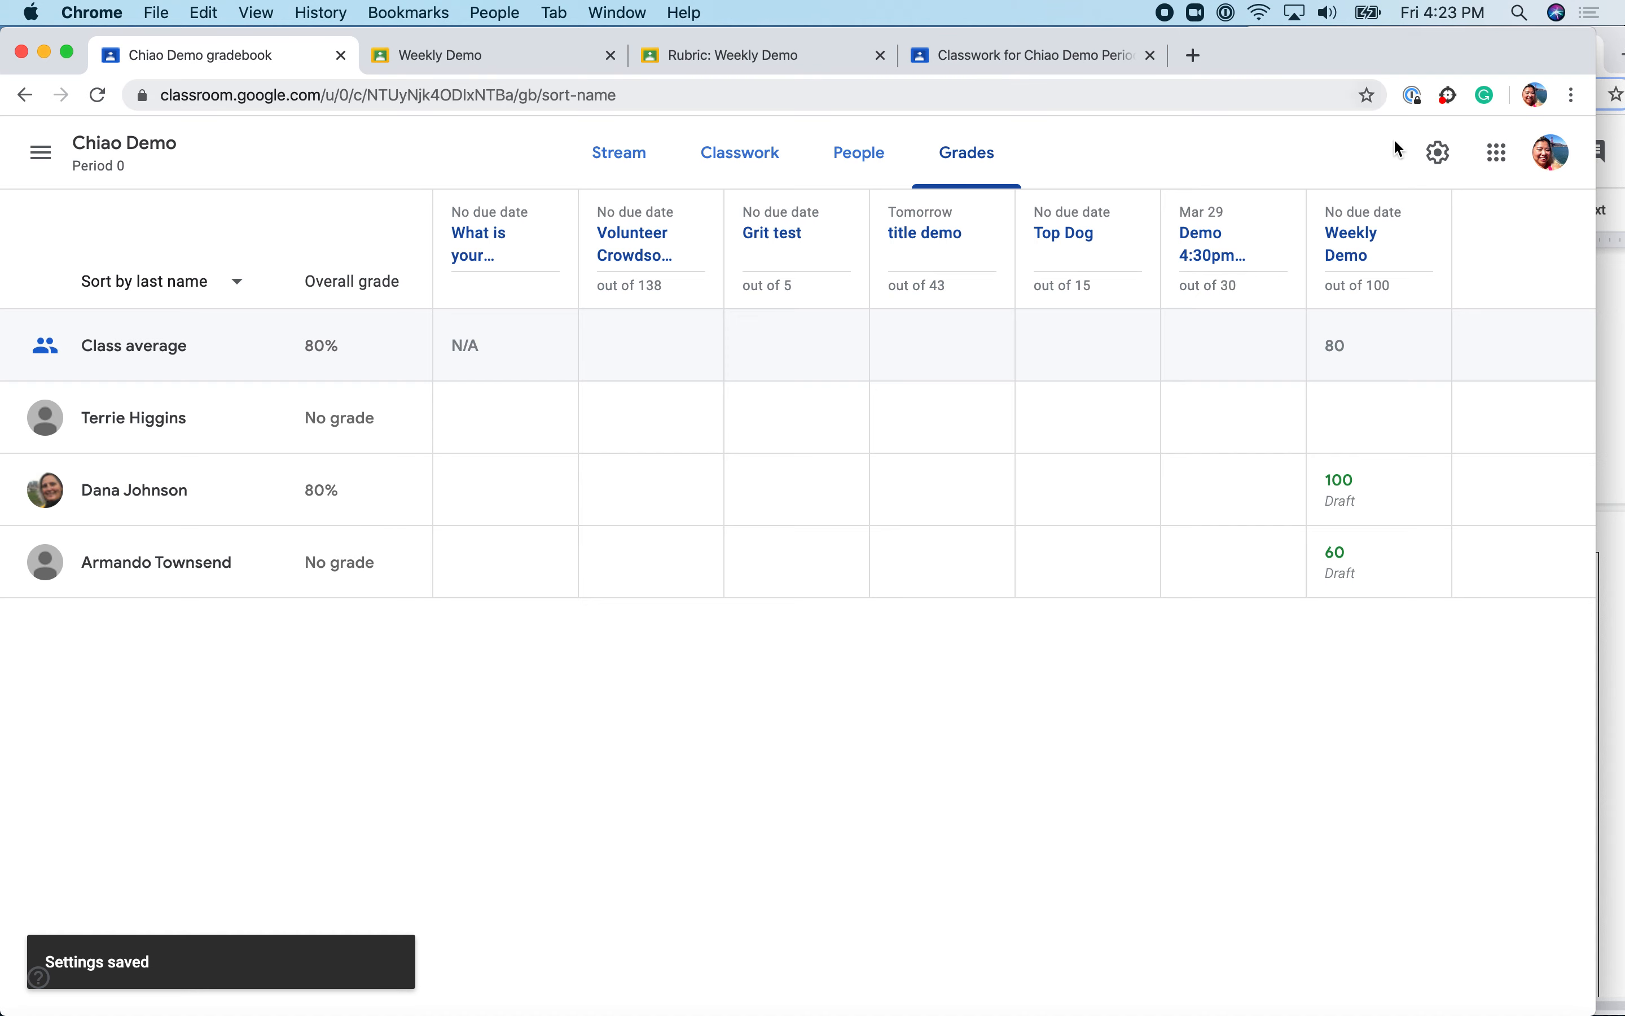
Reopen the class settings, enable showing the overall grade to students and save.
click(1436, 155)
scroll(1306, 316, down, 12)
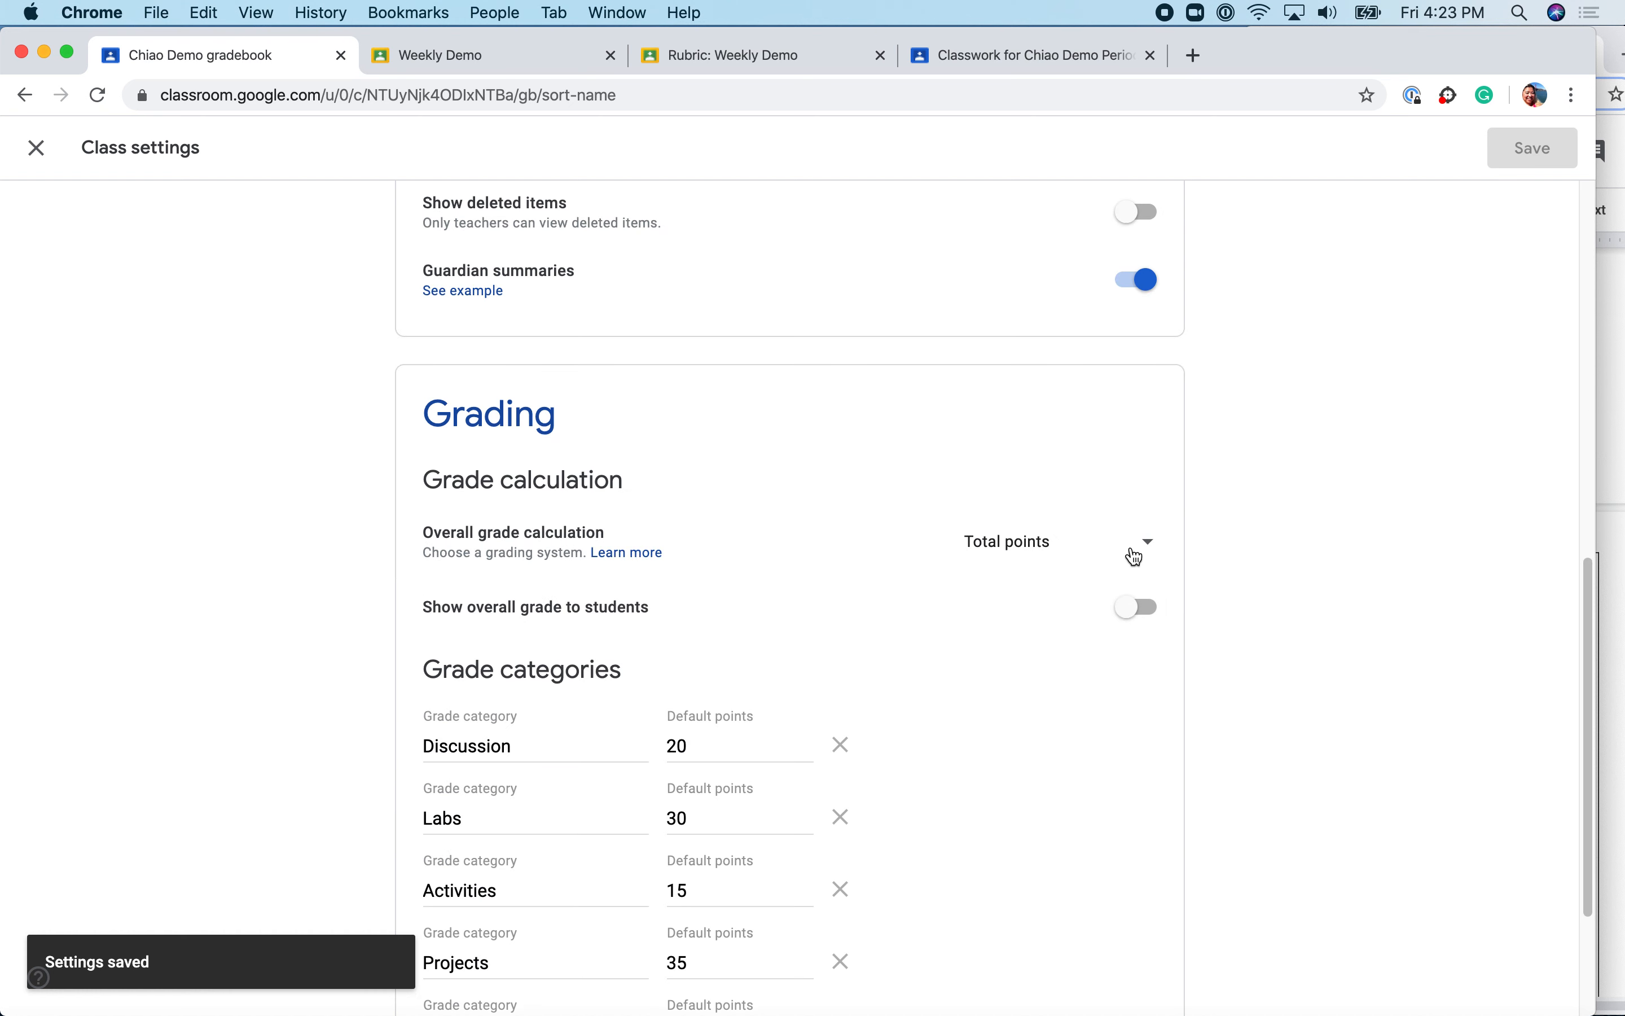
click(1138, 608)
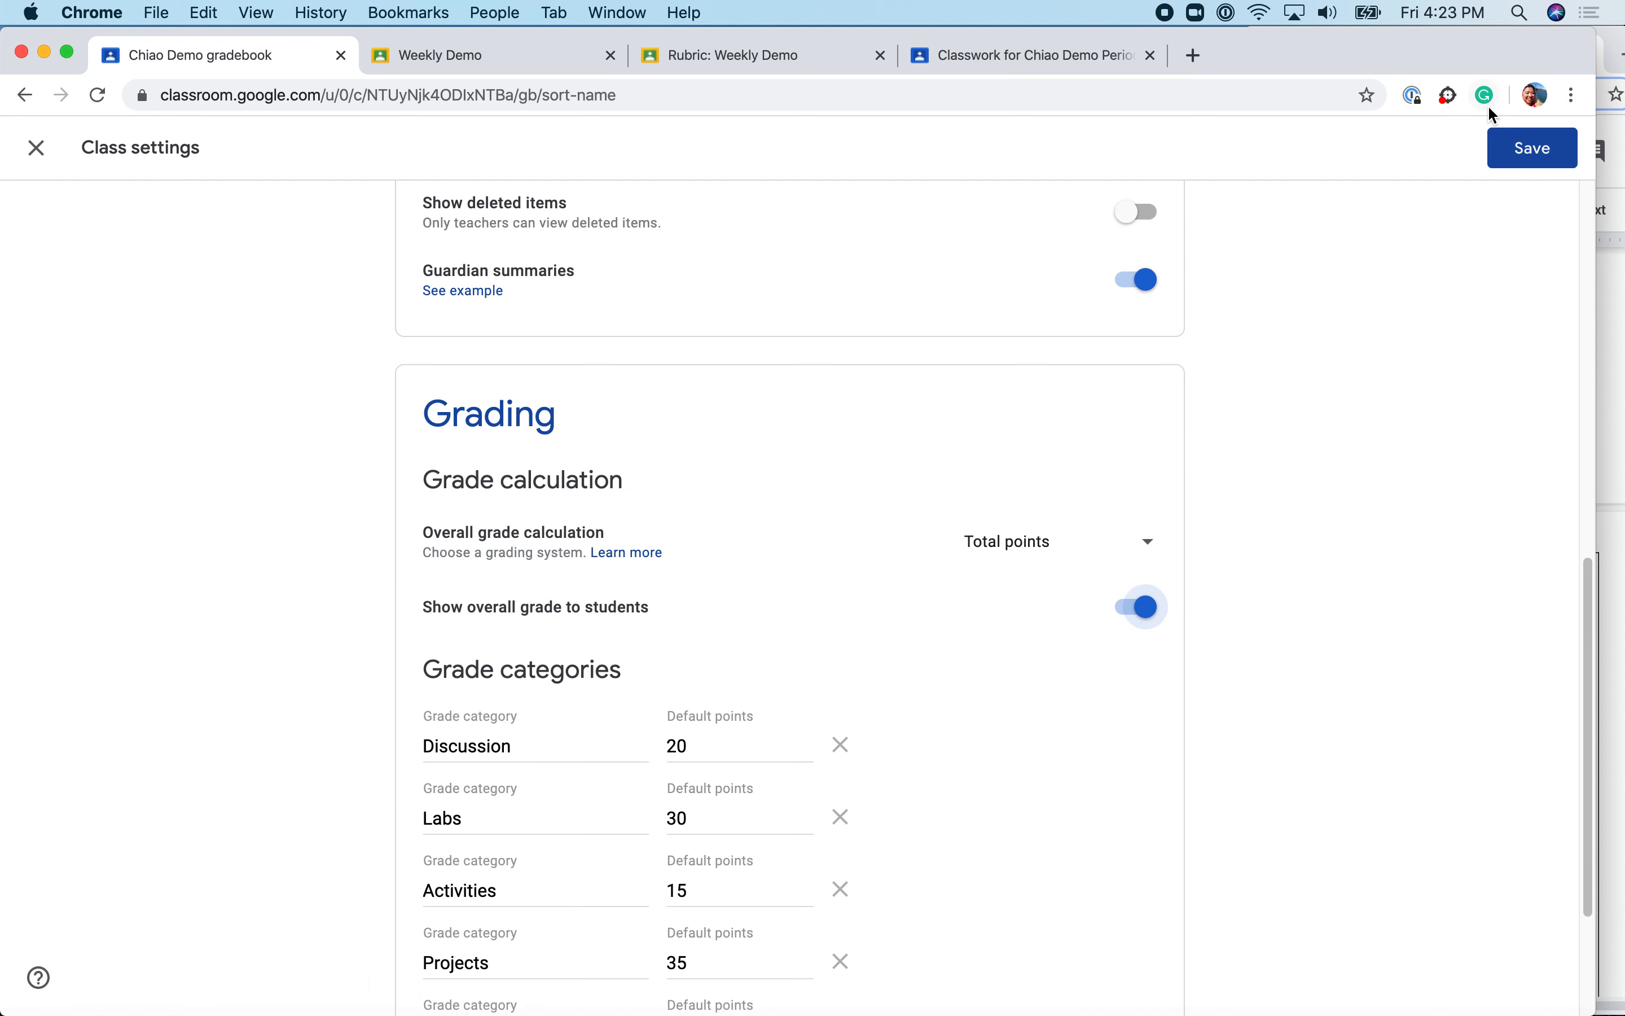
click(1519, 151)
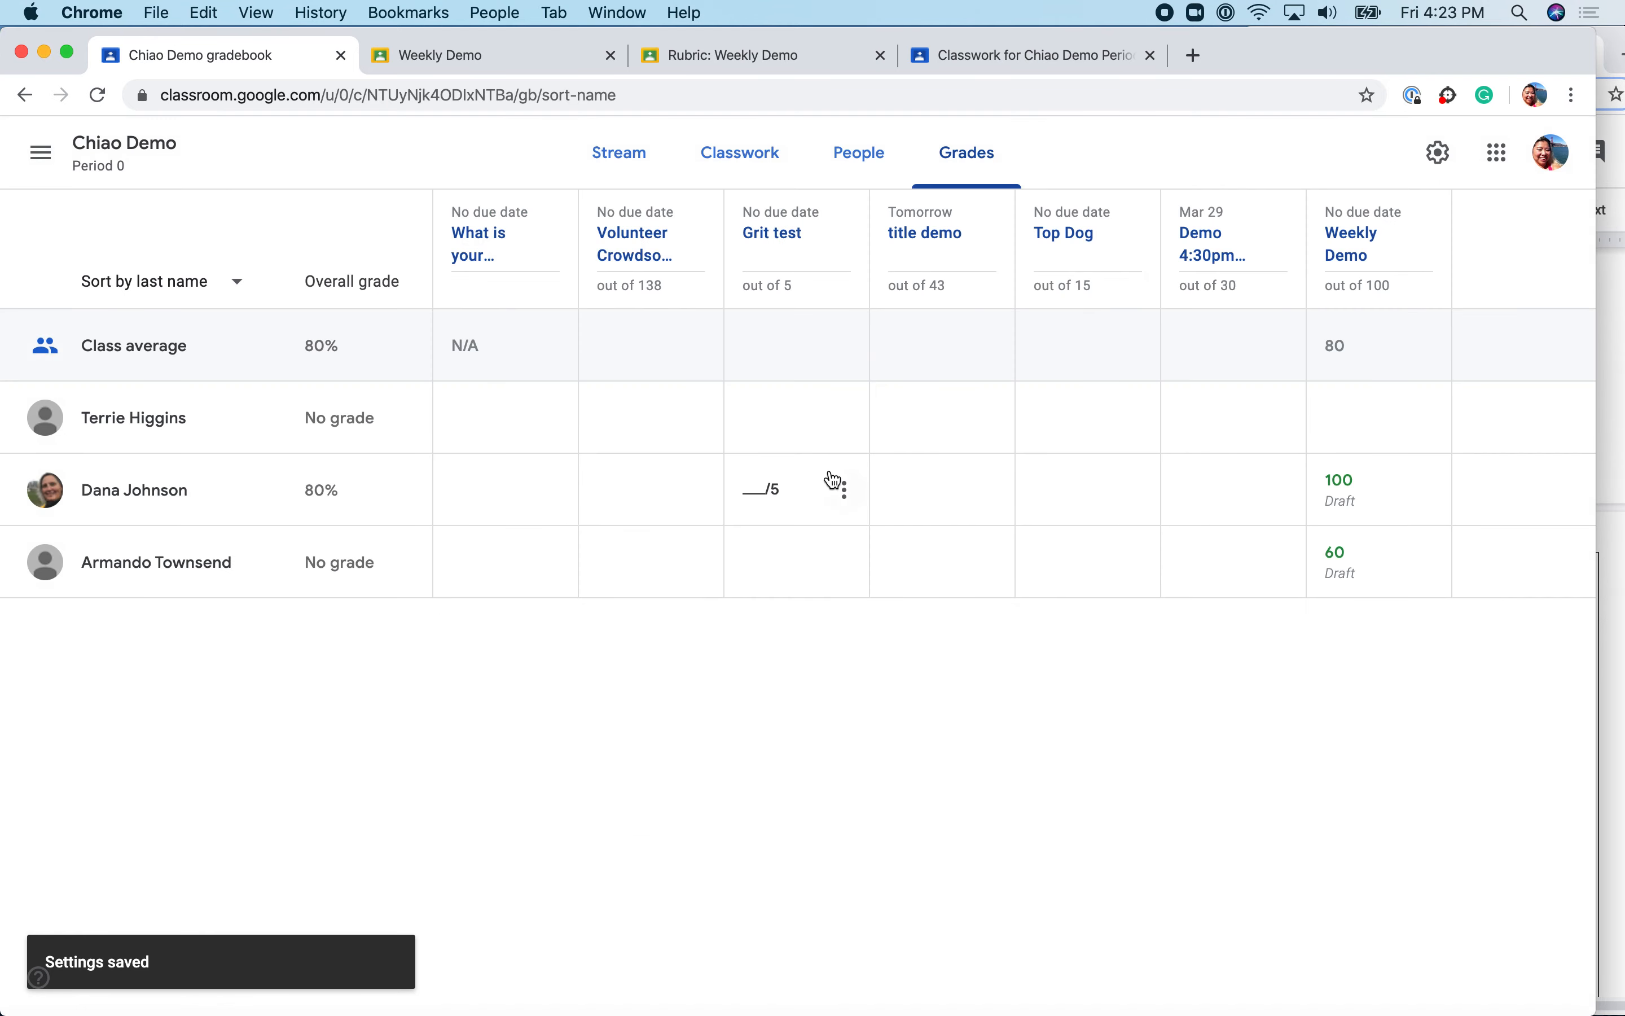